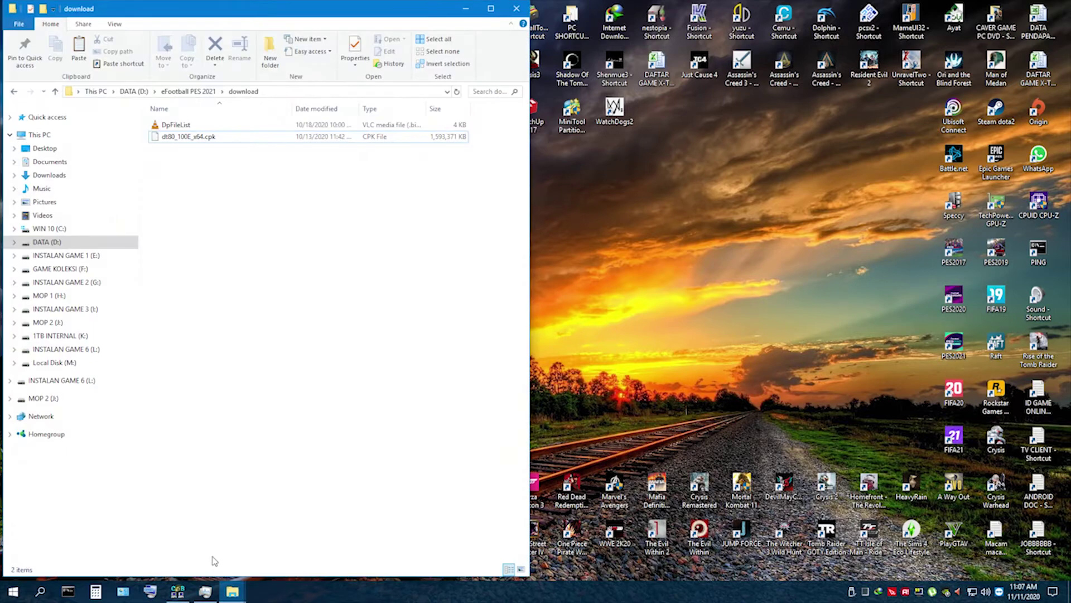
# Bring up the SMOKE PATCH 2021 folder and open the download folder inside eFootball PES 2021 on drive D
pyautogui.click(267, 552)
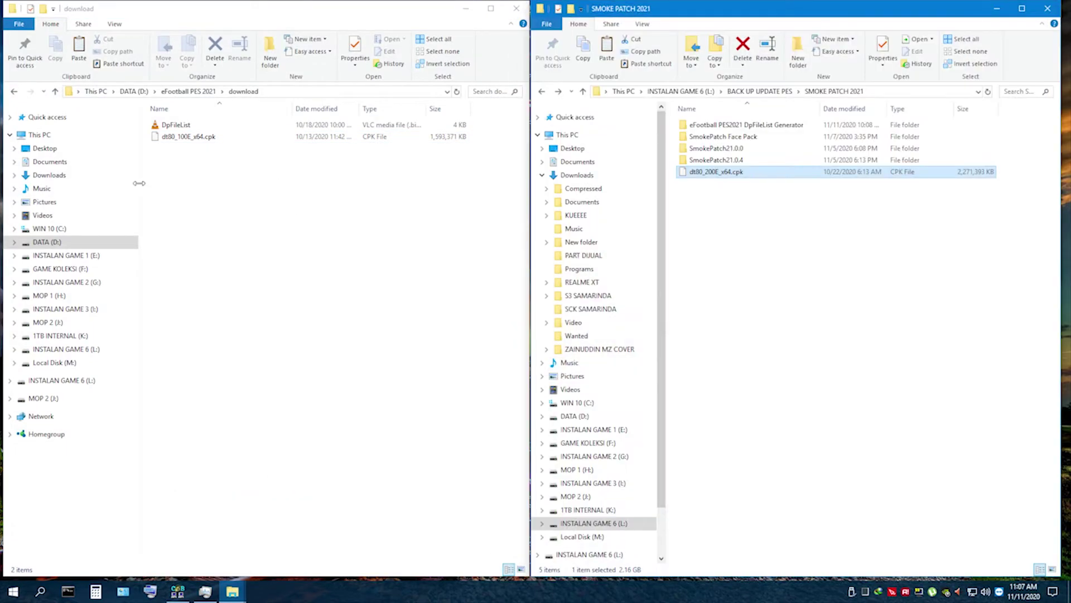
pyautogui.click(14, 91)
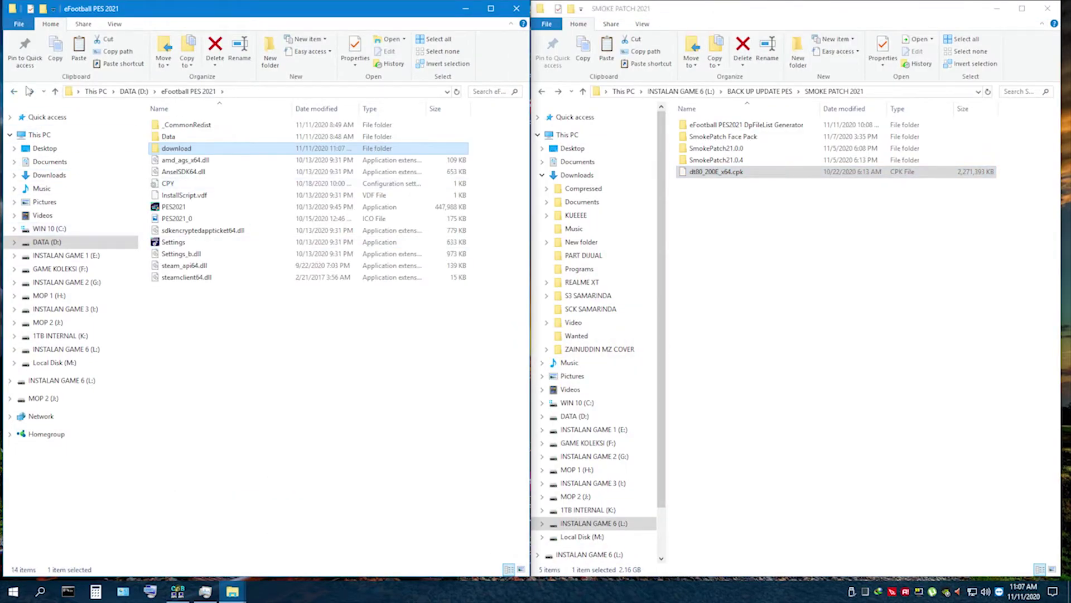
pyautogui.click(14, 91)
pyautogui.doubleClick(187, 136)
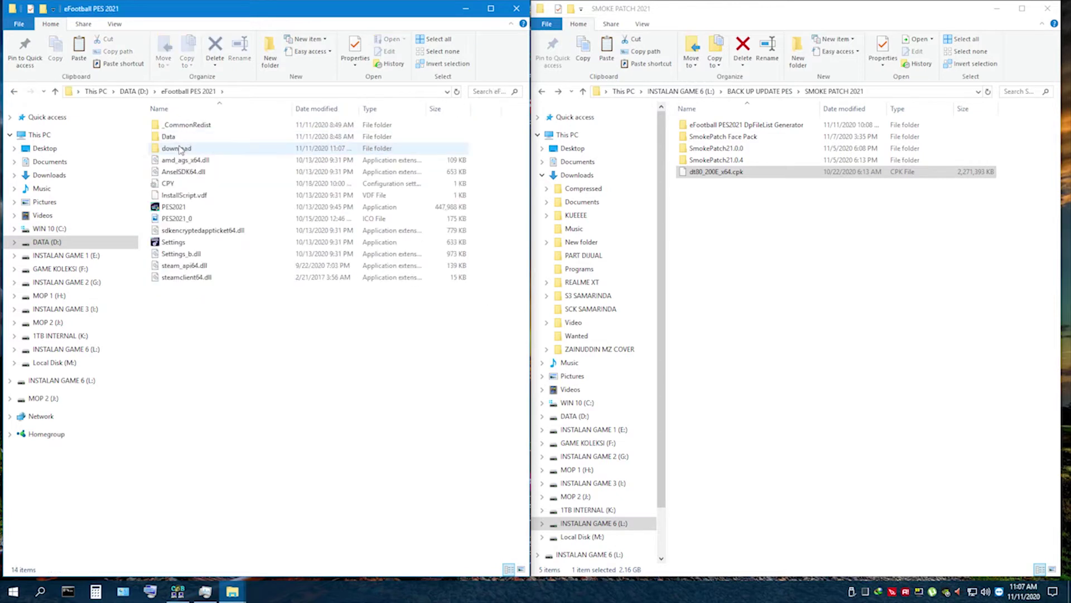
pyautogui.doubleClick(178, 148)
pyautogui.click(189, 137)
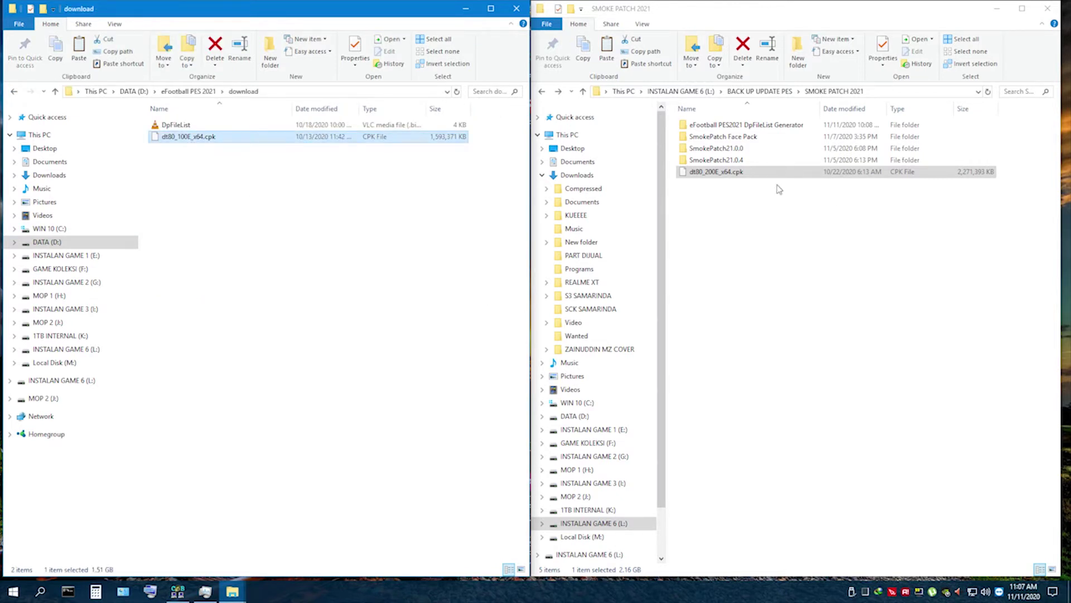
# Copy dt80_200E_x64.cpk from the SMOKE PATCH 2021 folder into the game's download folder
pyautogui.rightClick(726, 173)
pyautogui.click(753, 337)
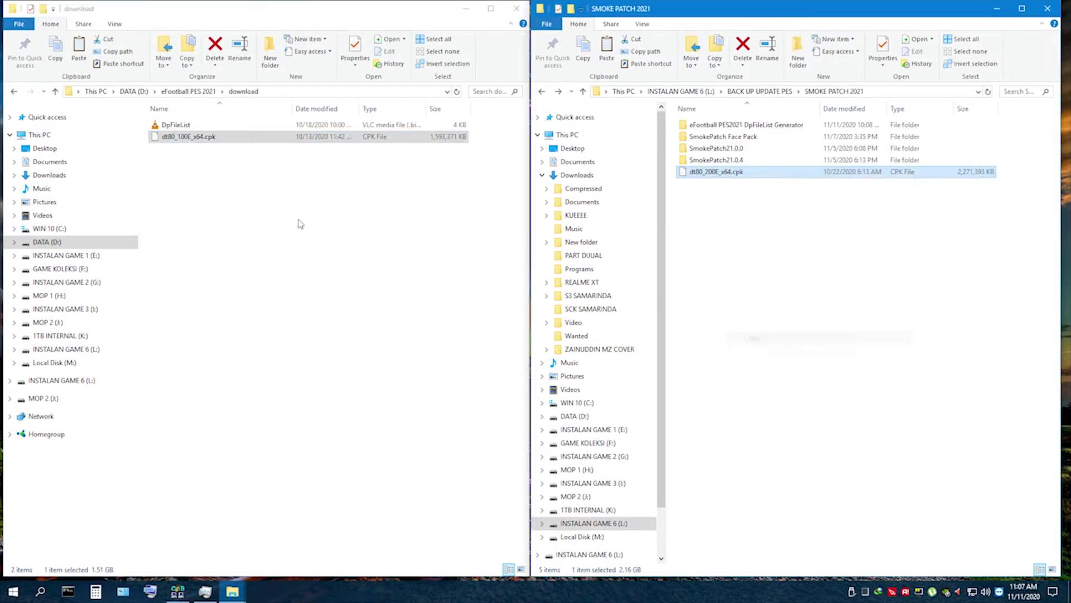
pyautogui.rightClick(271, 200)
pyautogui.click(301, 277)
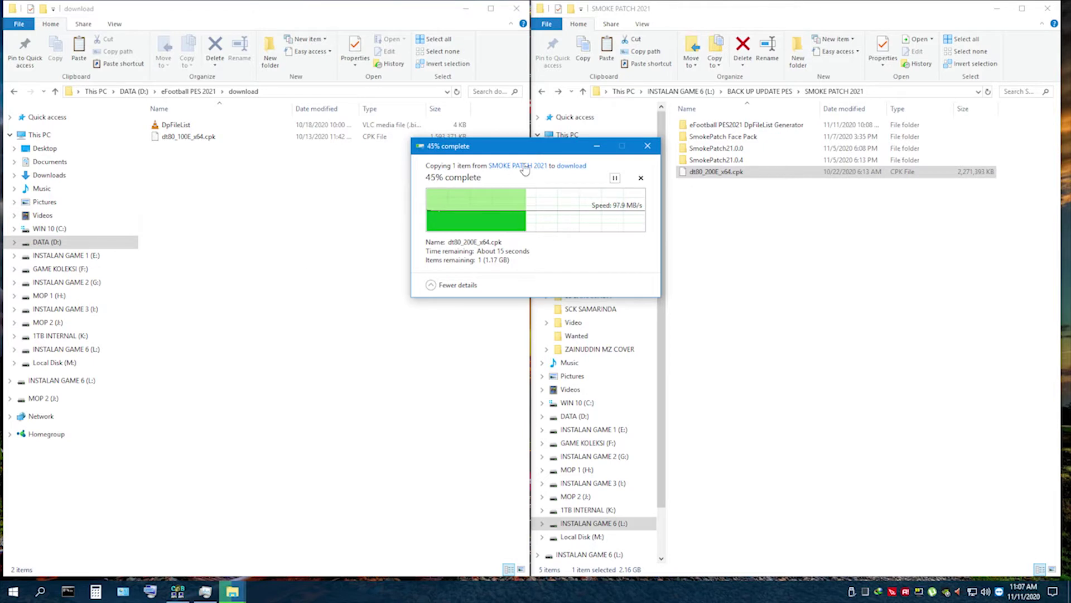
pyautogui.moveTo(531, 146); pyautogui.dragTo(347, 210)
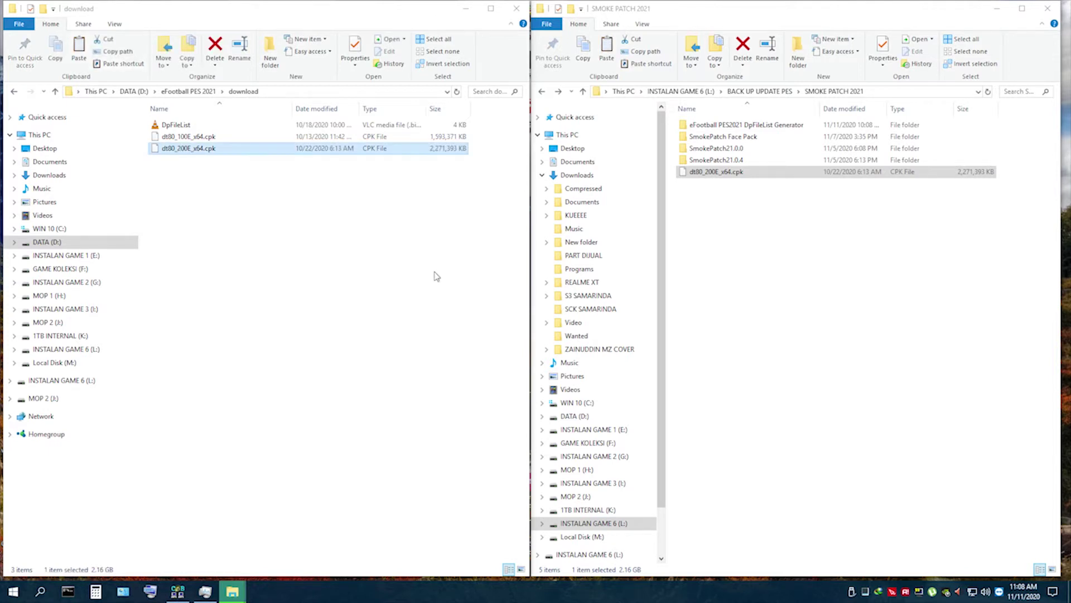
# Open the Settings application in the eFootball PES 2021 folder and review its support, specifications, online and audio options
pyautogui.click(14, 91)
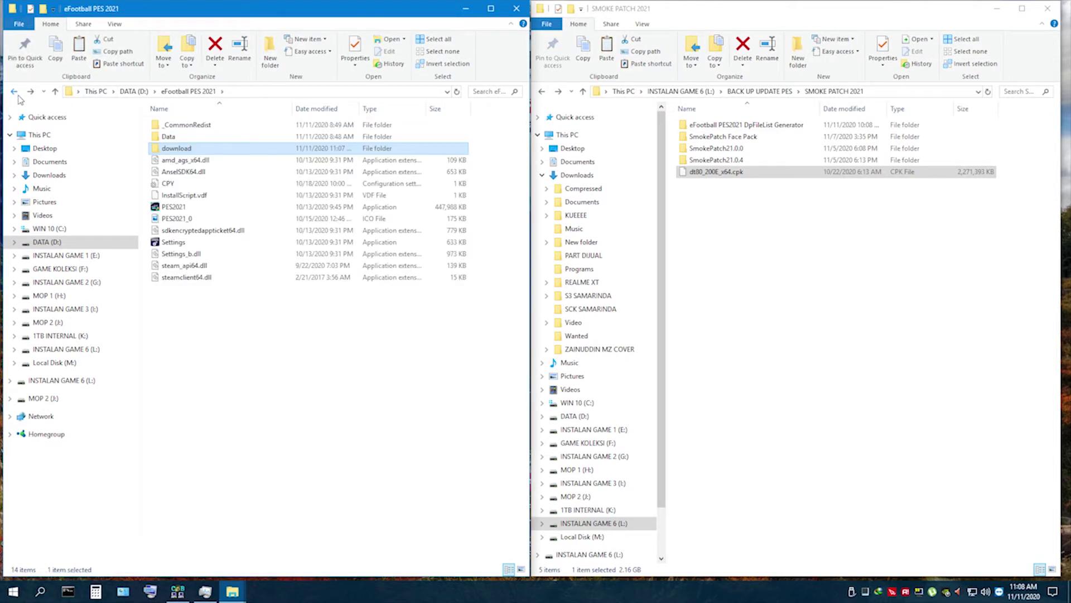
pyautogui.doubleClick(167, 242)
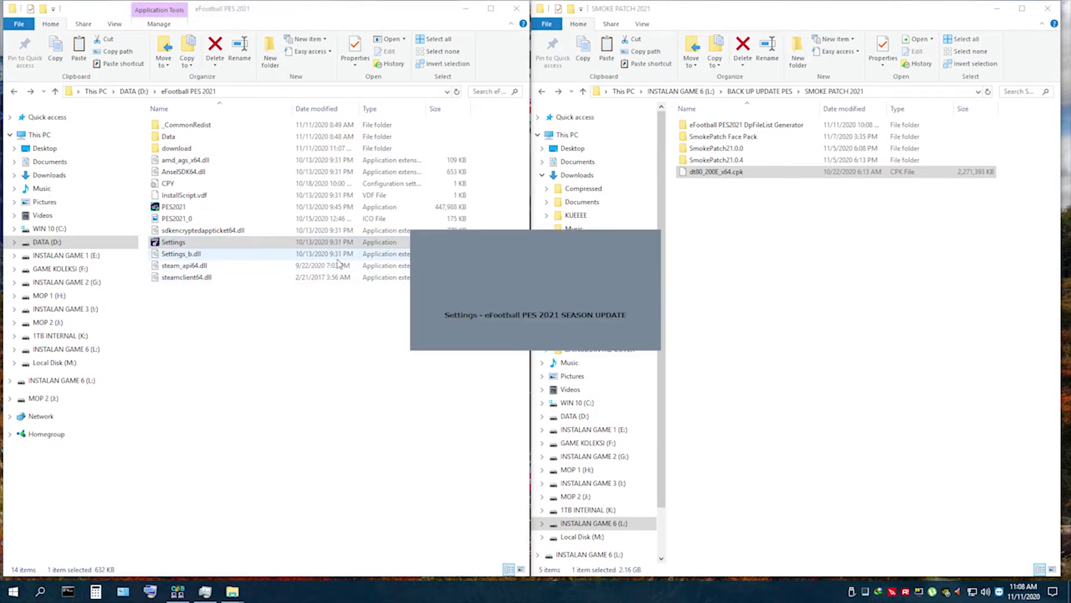
pyautogui.click(599, 171)
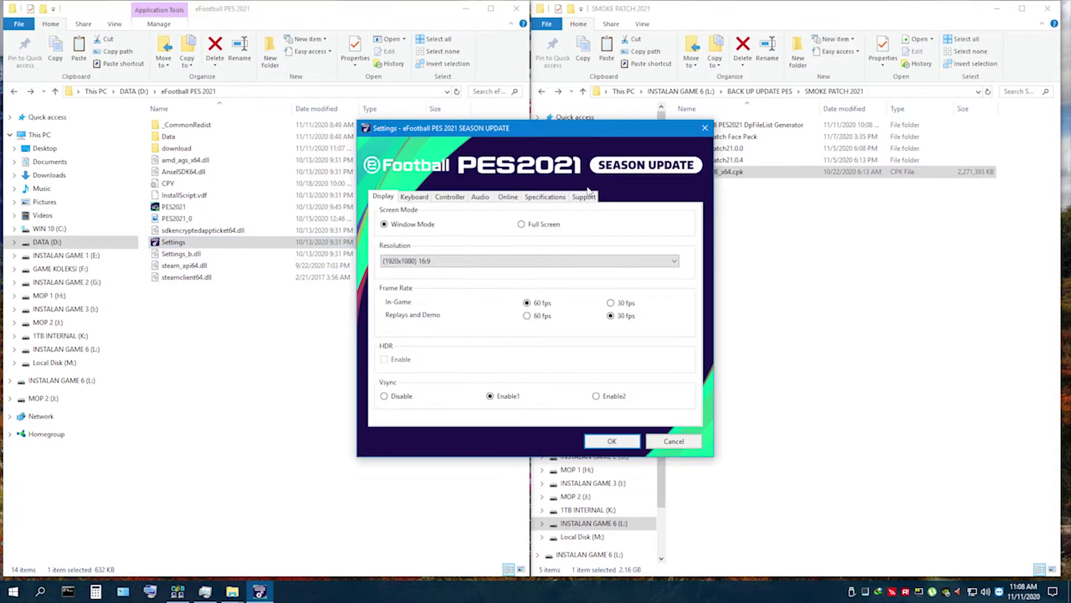
pyautogui.click(585, 196)
pyautogui.click(544, 196)
pyautogui.click(507, 197)
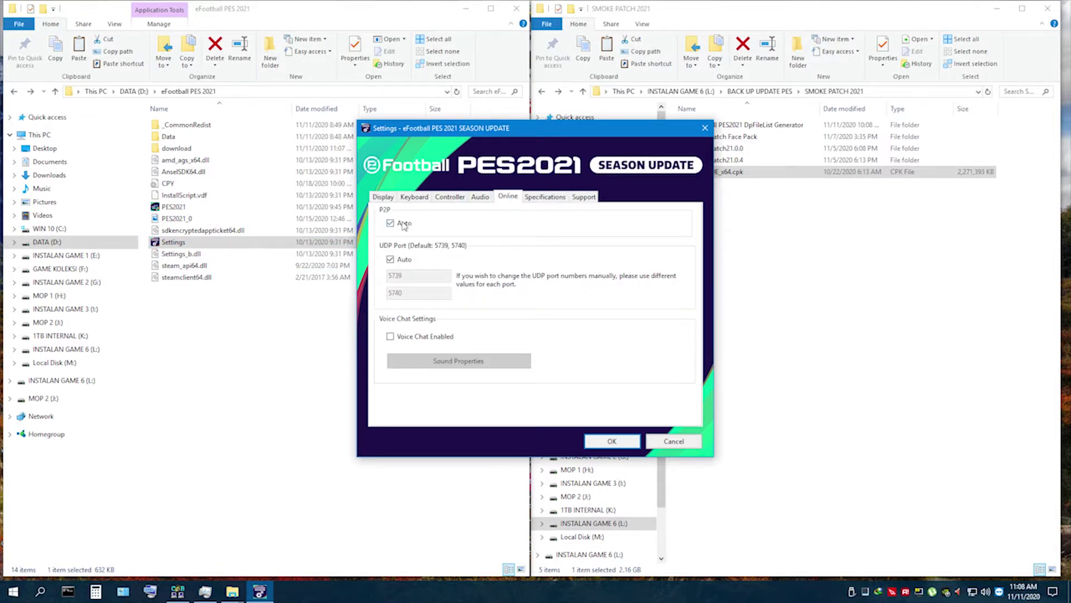
pyautogui.click(479, 198)
# Set Controller 1 to DirectInput with Controller (Xbox One For Windows) as its device
pyautogui.click(457, 199)
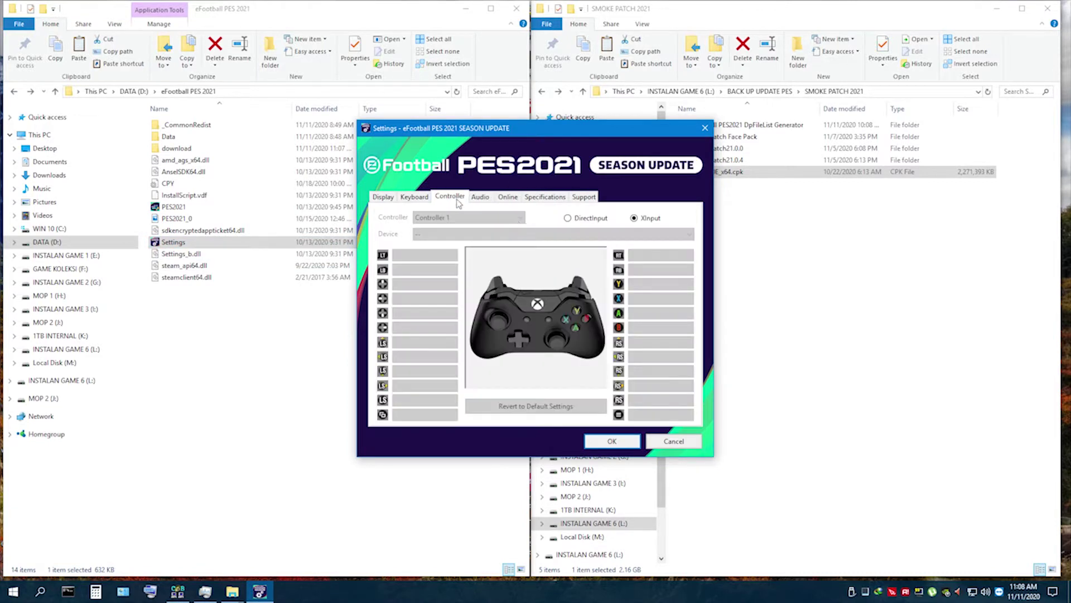
pyautogui.click(567, 217)
pyautogui.click(474, 234)
pyautogui.click(474, 249)
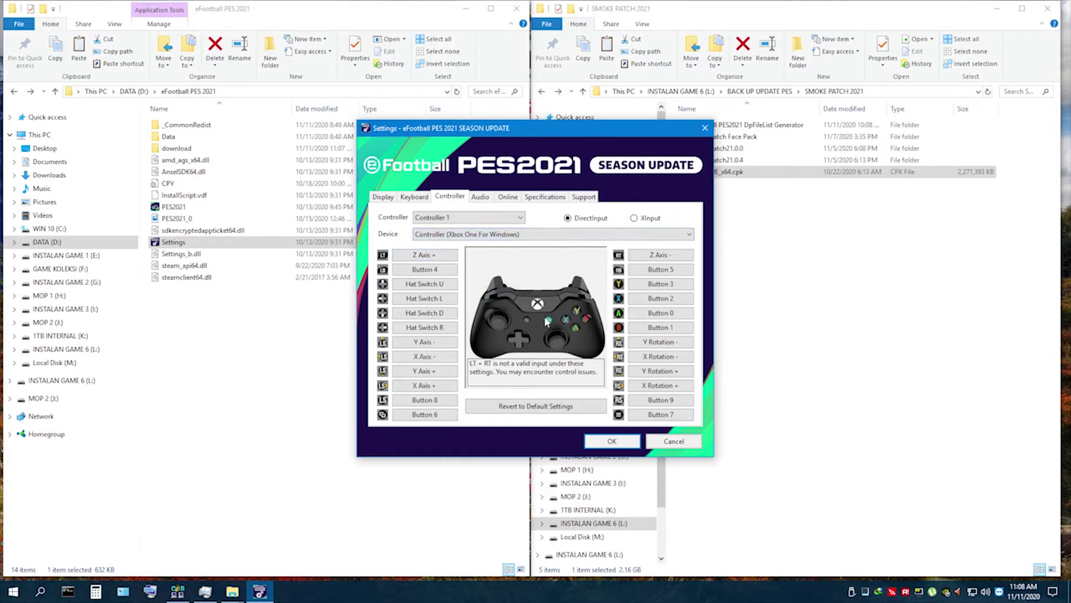
# Check the face and centre buttons on the controller diagram and look at the keyboard mapping
pyautogui.click(566, 321)
pyautogui.click(579, 311)
pyautogui.click(590, 323)
pyautogui.click(578, 333)
pyautogui.click(549, 322)
pyautogui.click(549, 322)
pyautogui.click(525, 325)
pyautogui.click(527, 322)
pyautogui.click(414, 196)
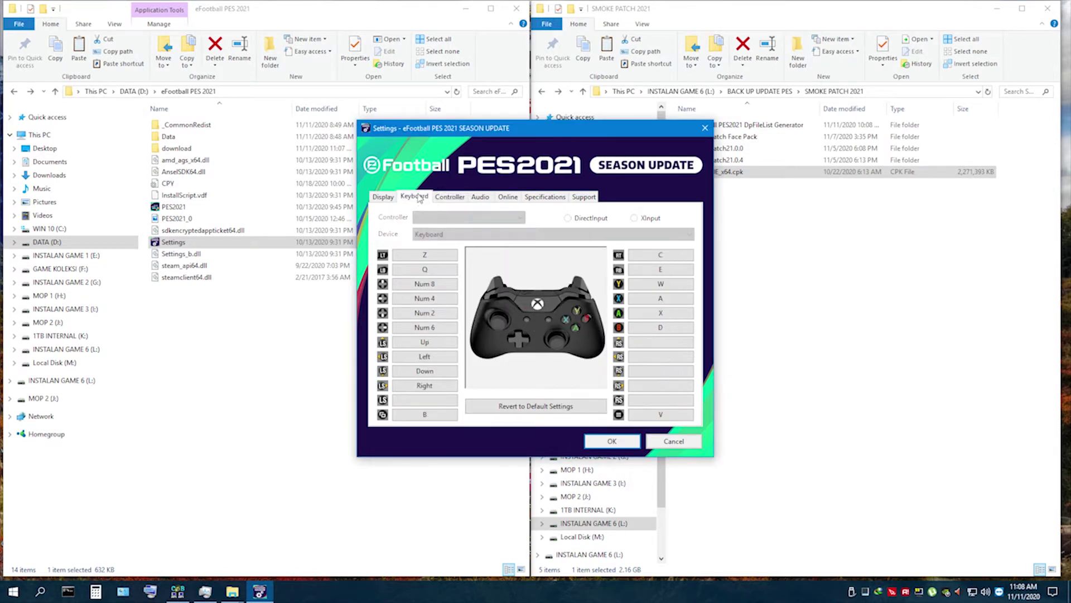
# Set the display to full screen at 1920x1080, replays and demo at 60 fps and Vsync to Disable, and save the settings
pyautogui.click(382, 197)
pyautogui.click(522, 225)
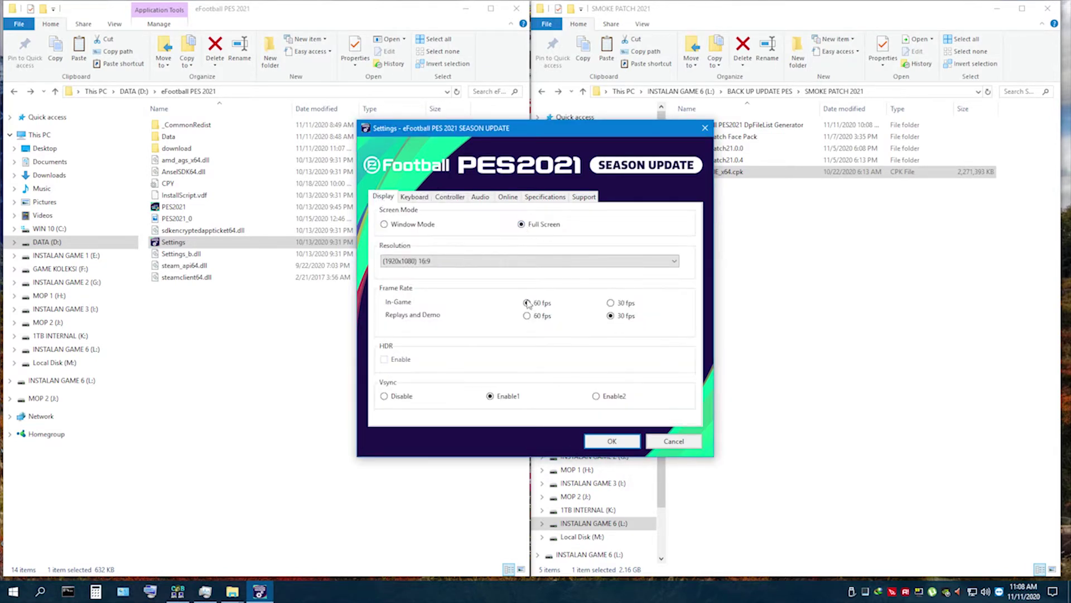
pyautogui.click(422, 262)
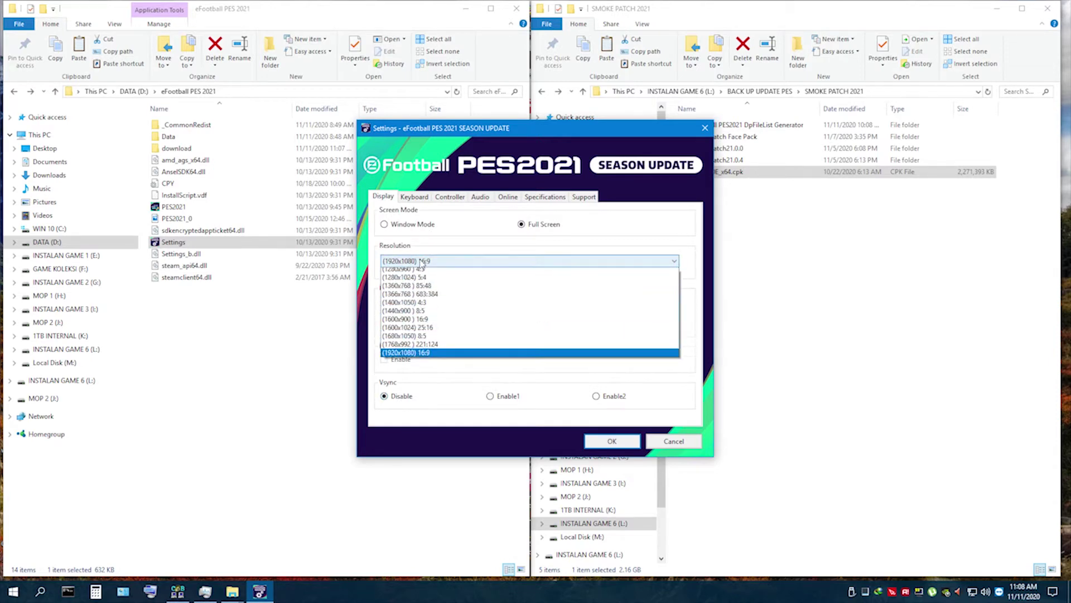
pyautogui.click(411, 309)
pyautogui.click(598, 444)
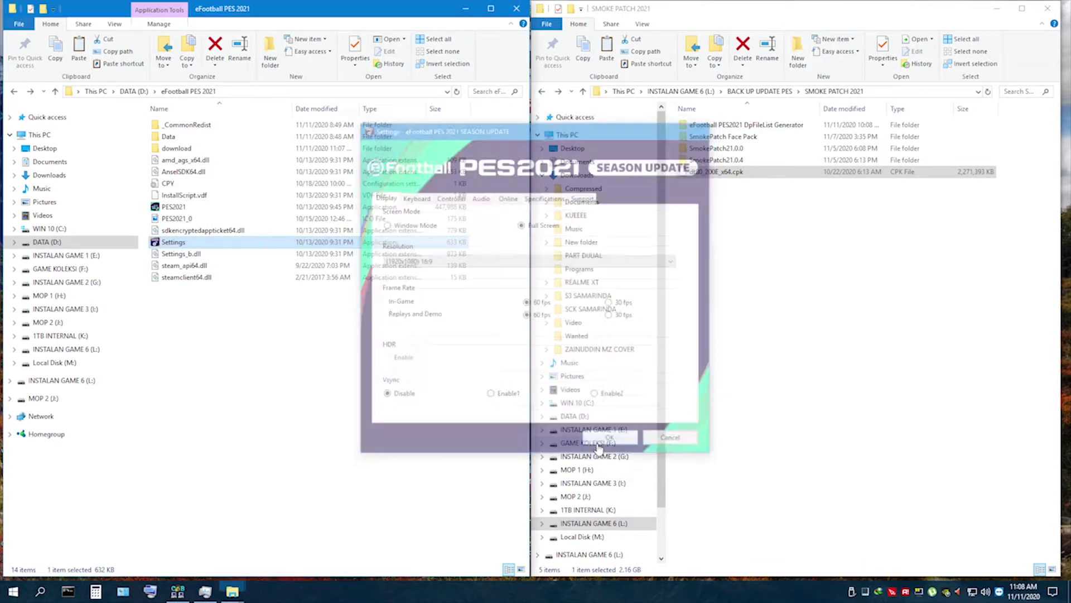
# View the contents of the eFootball PES 2021 SEASON UPDATE folder under KONAMI in Documents
pyautogui.click(79, 164)
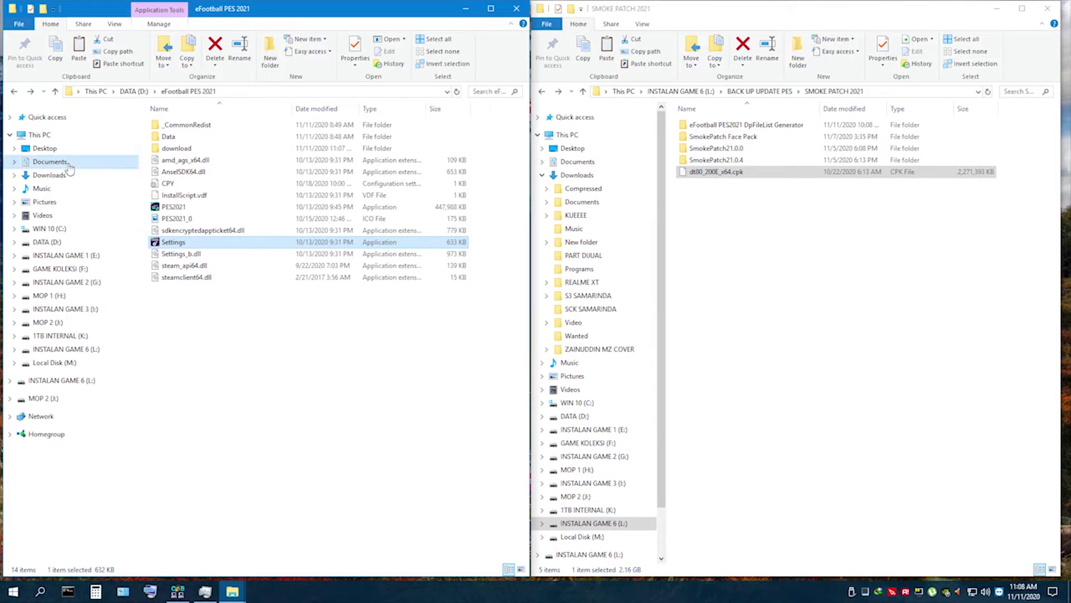
pyautogui.doubleClick(174, 395)
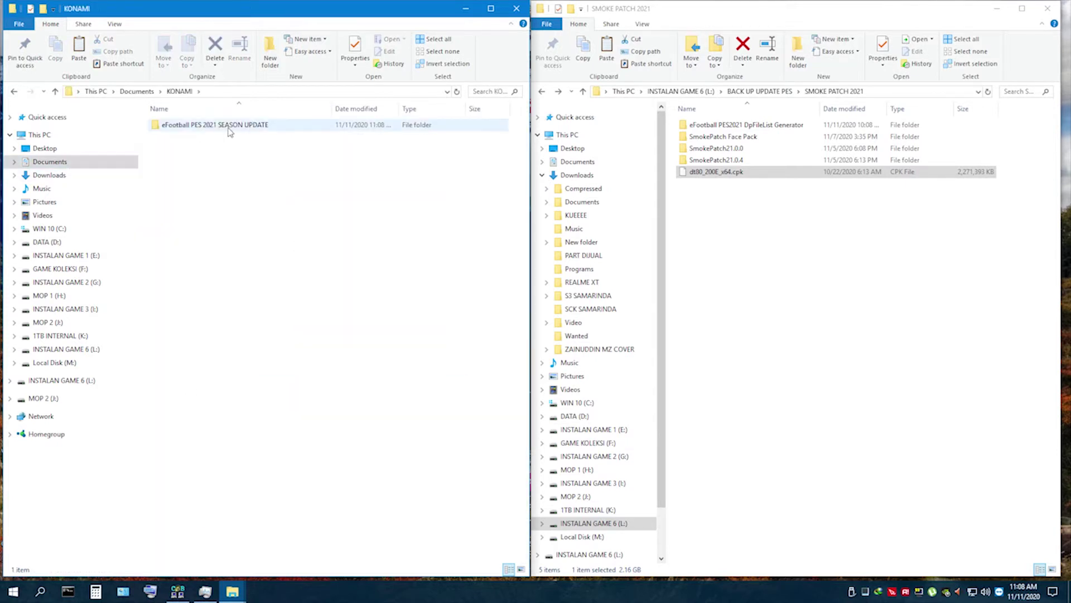
pyautogui.doubleClick(229, 125)
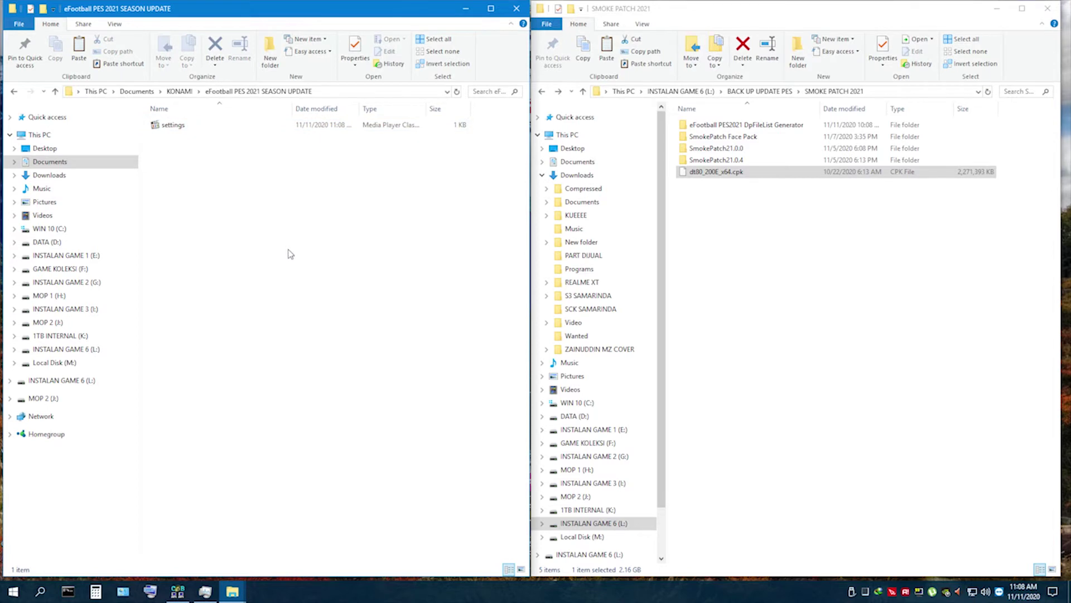
# Return to the eFootball PES 2021 folder on drive D and launch the PES2021 application
pyautogui.click(57, 244)
pyautogui.doubleClick(208, 137)
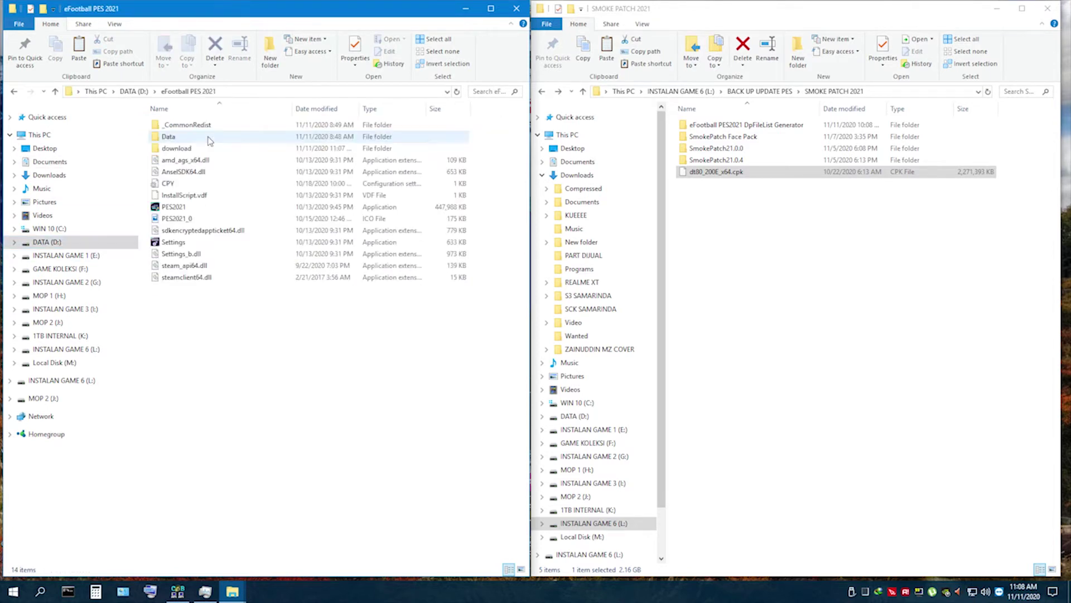
pyautogui.doubleClick(165, 208)
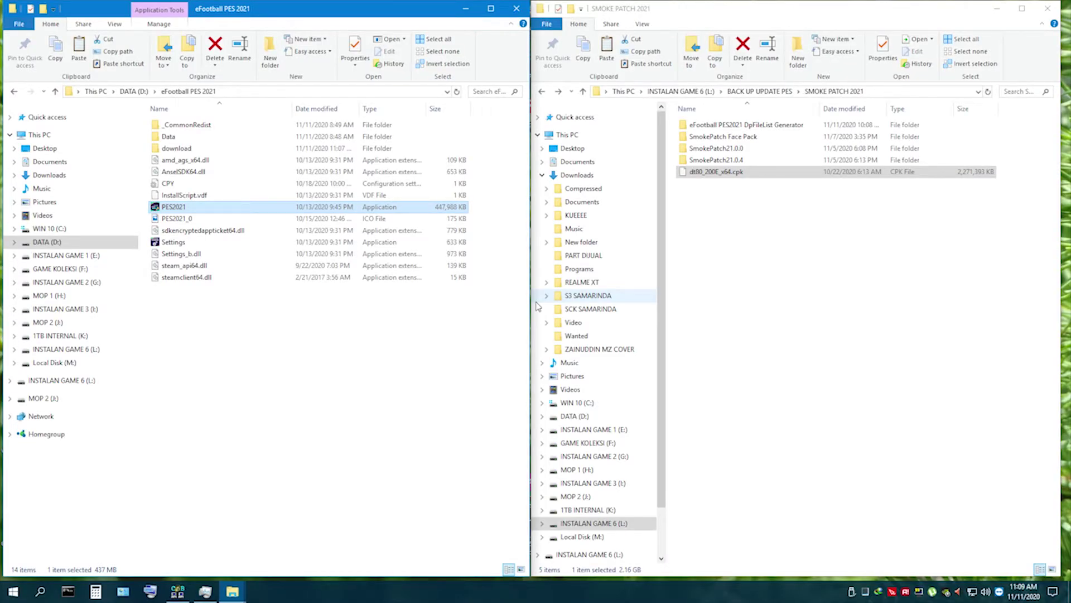
pyautogui.press('Home')
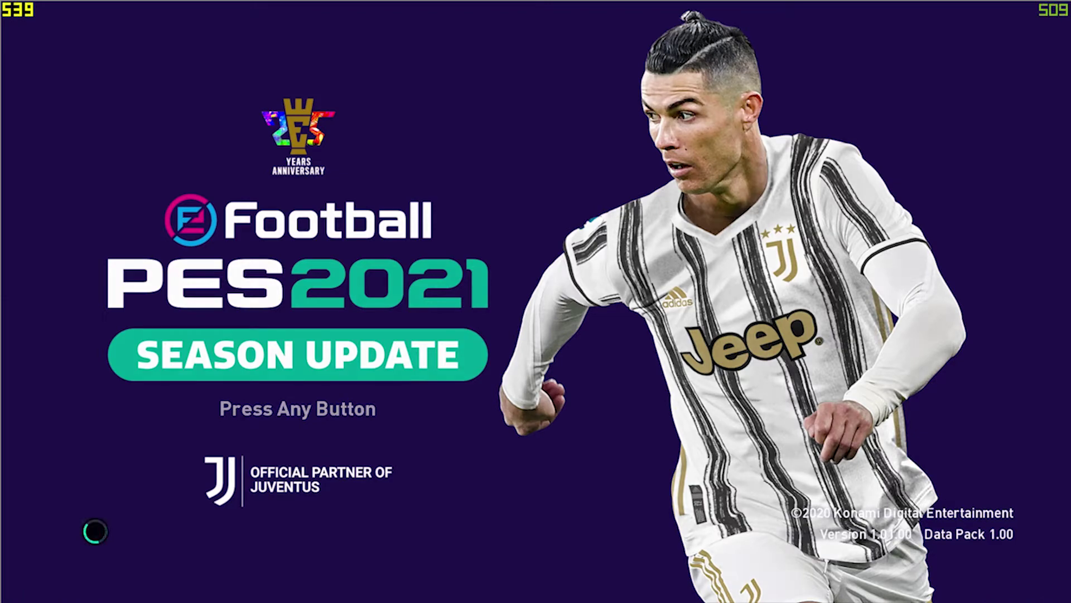
# Start the game's initial setup with English US in-game text and the Standard command setting
pyautogui.press('Return')
pyautogui.press('Return')
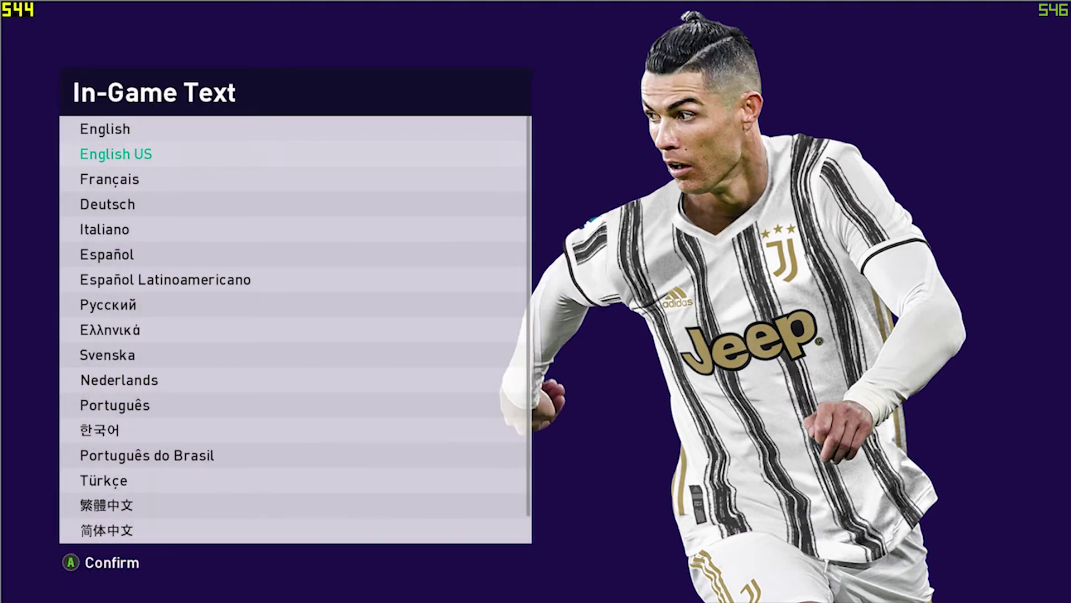
pyautogui.press('Return')
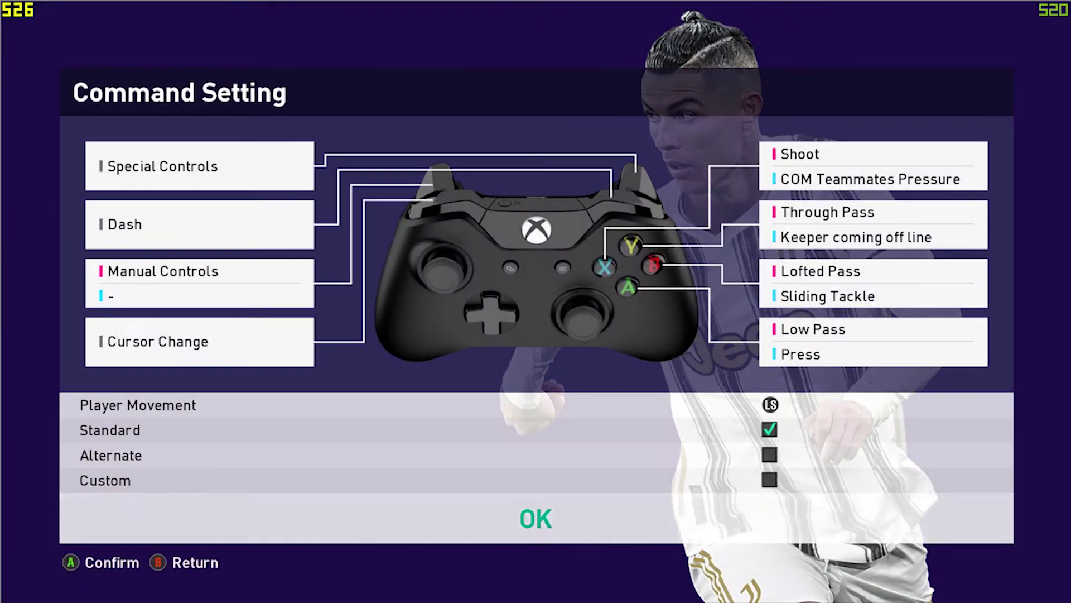
pyautogui.press('Return')
pyautogui.press('Return')
pyautogui.press('Return')
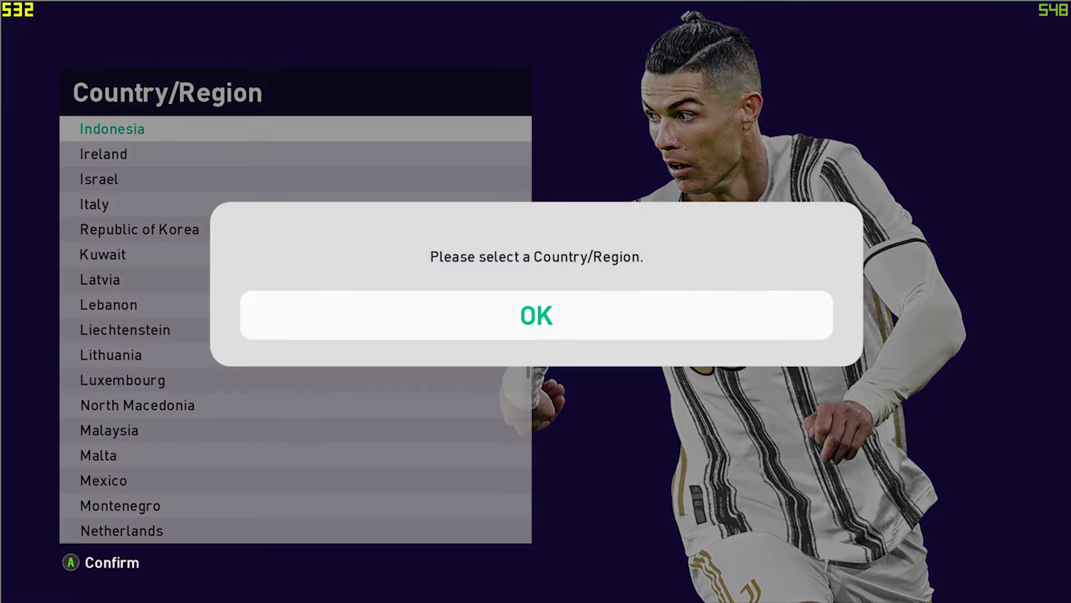
# Choose Indonesia as the country/region and accept the Terms of Use and Privacy Policy
pyautogui.press('Return')
pyautogui.press('Return')
pyautogui.press('Return')
pyautogui.press('Down')
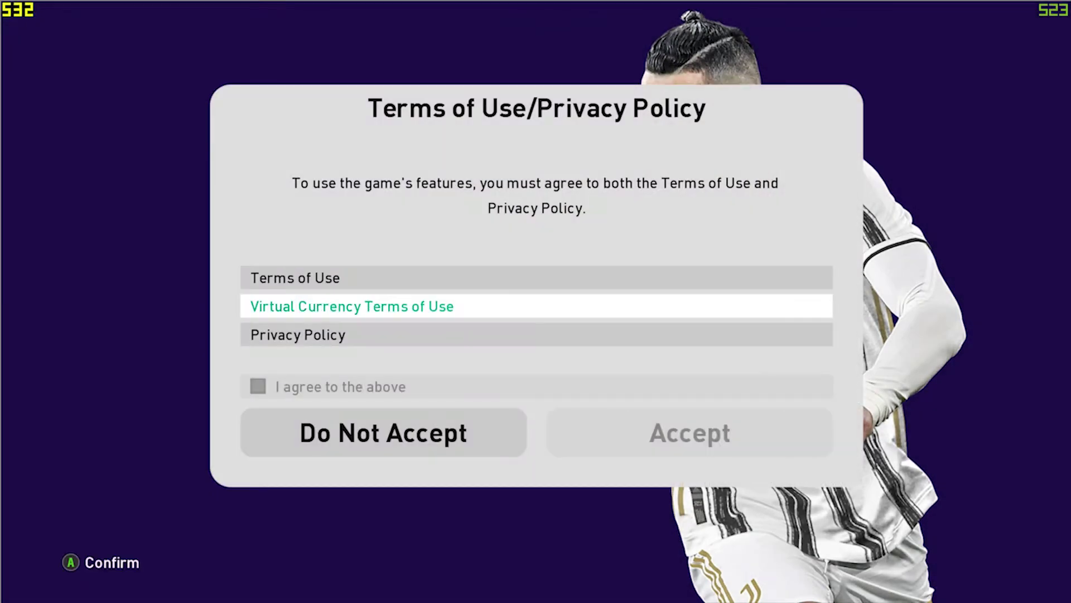
pyautogui.press('Down')
pyautogui.press('Down')
pyautogui.press('Return')
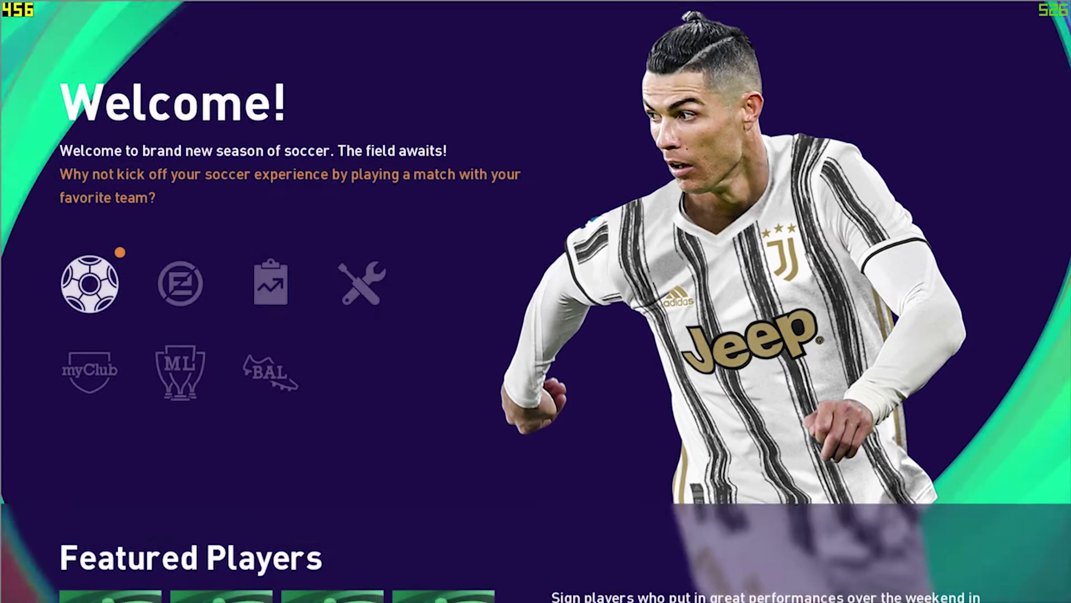
# Start a Local Match with User 1 on the home side and proceed to team selection
pyautogui.press('Return')
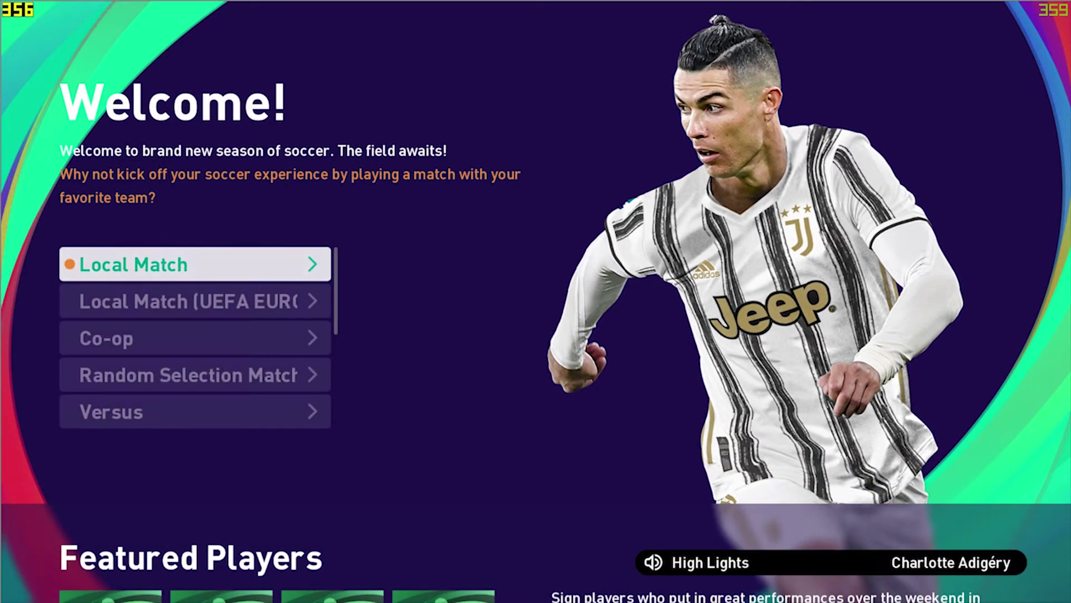
pyautogui.press('Return')
pyautogui.press('Return')
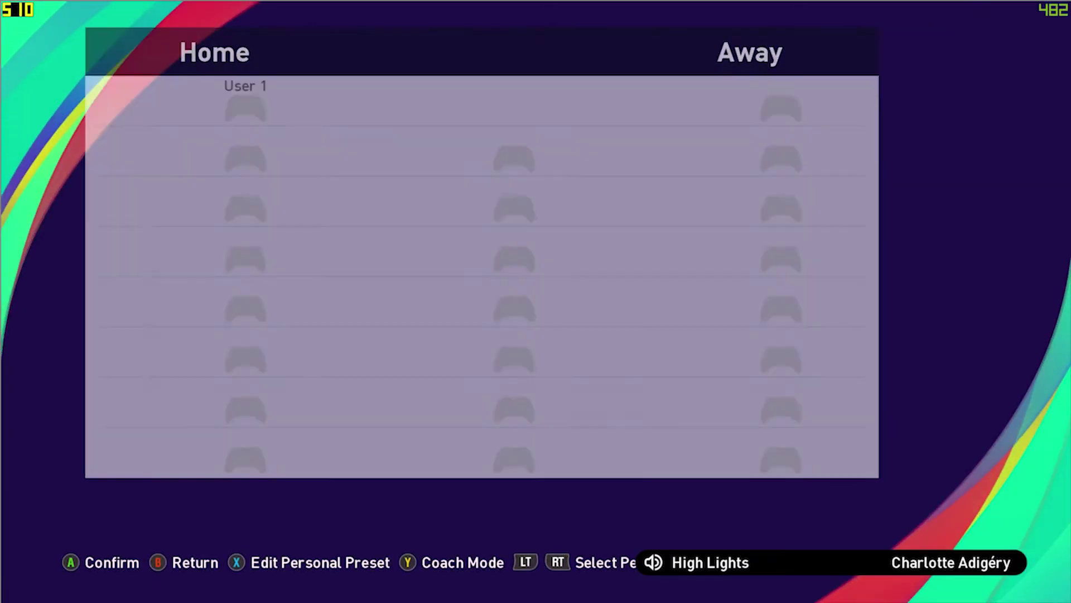
pyautogui.press('Return')
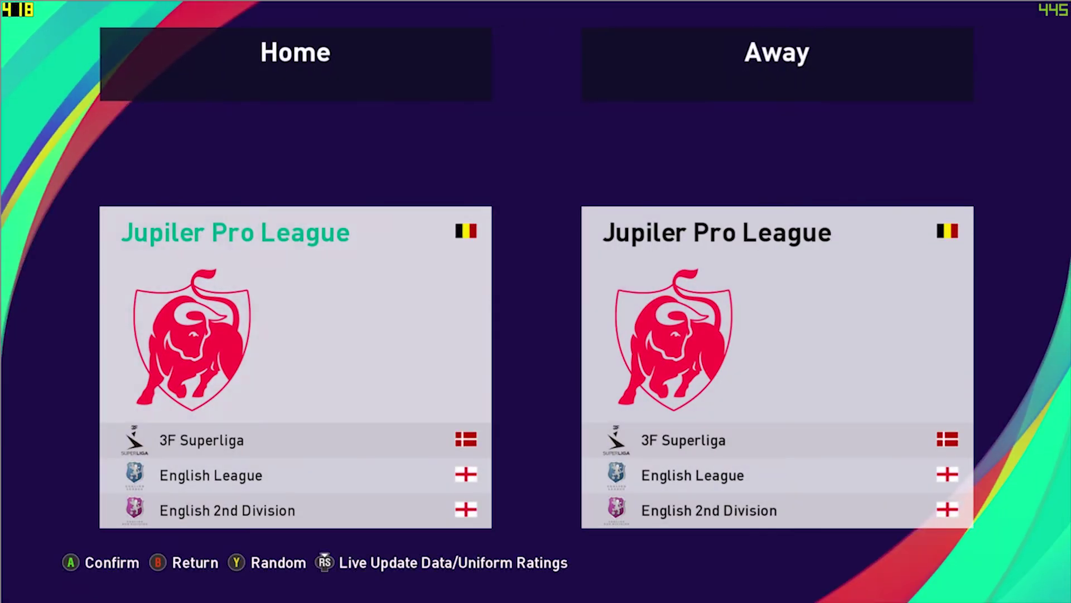
# Choose the English League for the home team
pyautogui.press('Down')
pyautogui.press('Down')
pyautogui.press('Down')
pyautogui.press('Up')
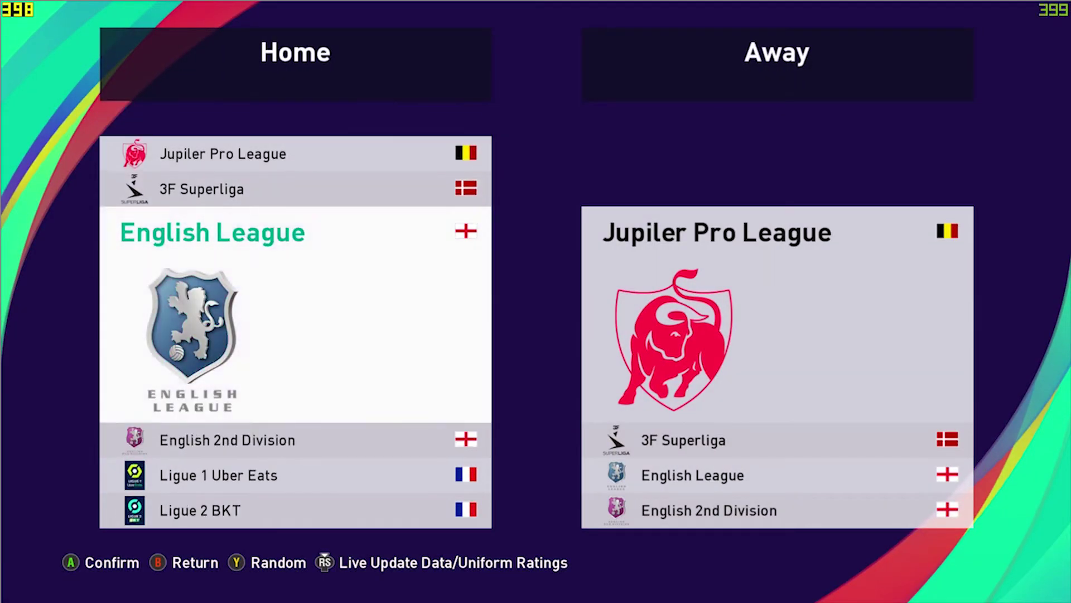
pyautogui.press('Down')
pyautogui.press('Return')
# Highlight Manchester United in the English League list as the home team
pyautogui.press('Left')
pyautogui.press('Down')
pyautogui.press('Down')
pyautogui.press('Down')
pyautogui.press('Down')
pyautogui.press('Down')
pyautogui.press('Down')
pyautogui.press('Down')
pyautogui.press('Down')
pyautogui.press('Down')
pyautogui.press('Down')
pyautogui.press('Down')
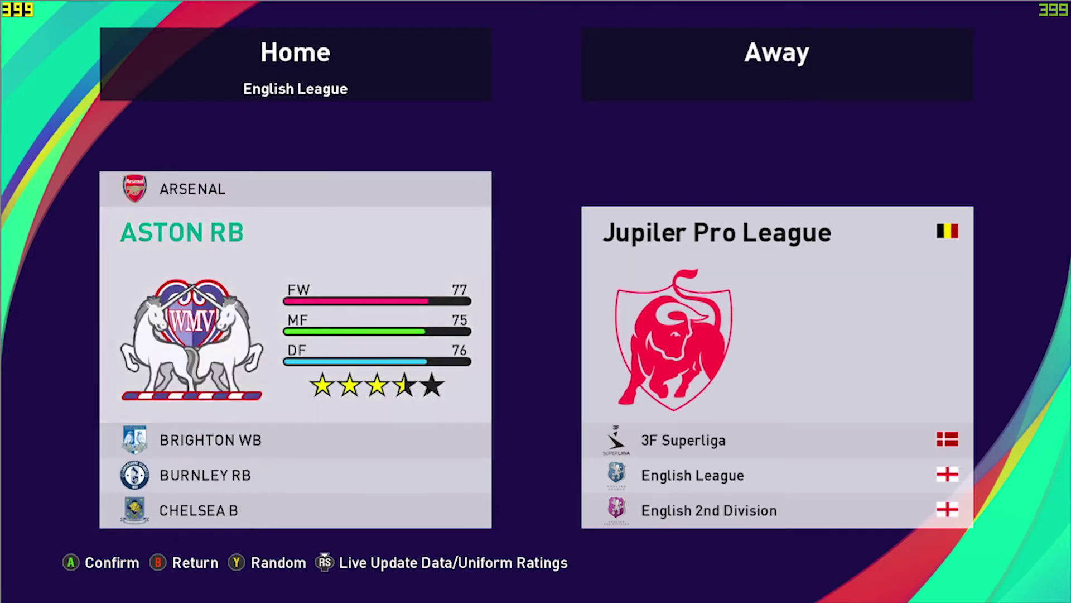
pyautogui.press('Down')
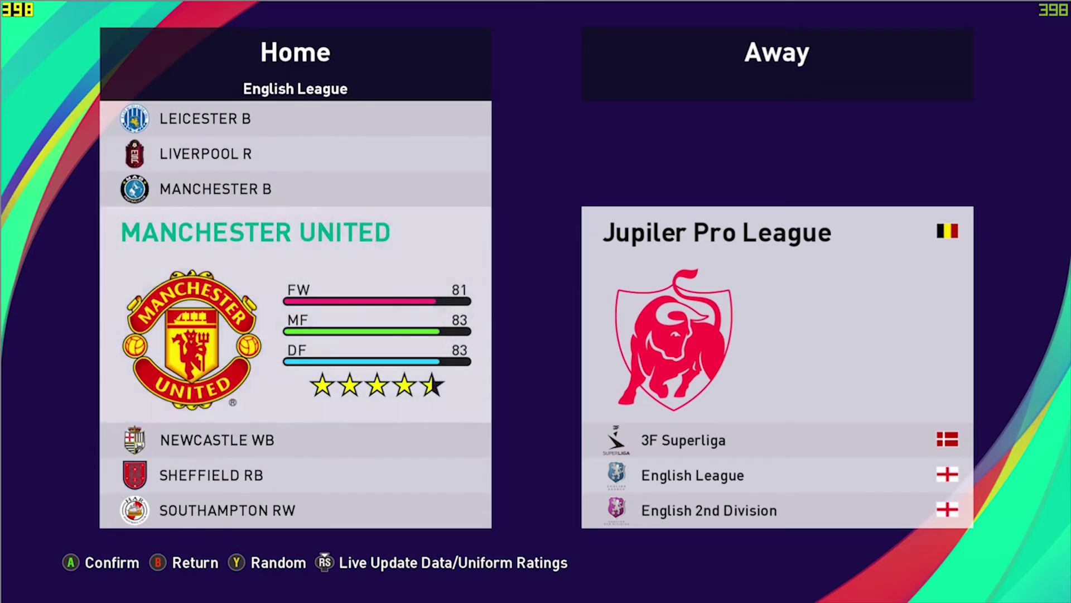
# Look through the English League teams listed above Manchester United and return to Manchester United
pyautogui.press('Up')
pyautogui.press('Up')
pyautogui.press('Up')
pyautogui.press('Up')
pyautogui.press('Up')
pyautogui.press('Up')
pyautogui.press('Up')
pyautogui.press('Down')
pyautogui.press('Down')
pyautogui.press('Down')
pyautogui.press('Down')
pyautogui.press('Down')
pyautogui.press('Down')
pyautogui.press('Down')
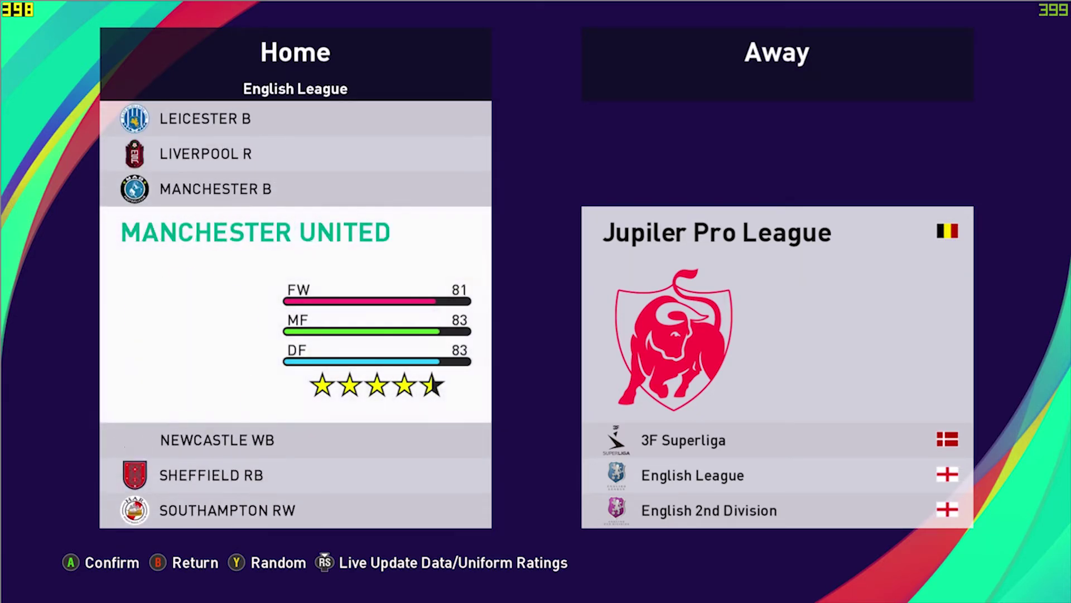
# Leave the Local Match team selection and return to the main menu
pyautogui.press('Escape')
pyautogui.press('Escape')
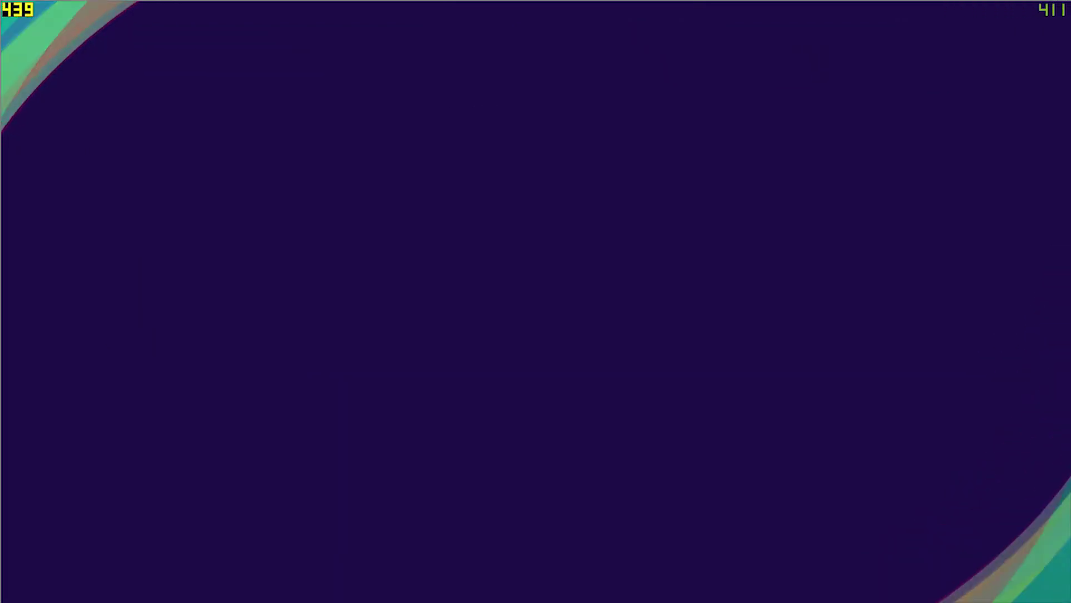
pyautogui.press('Escape')
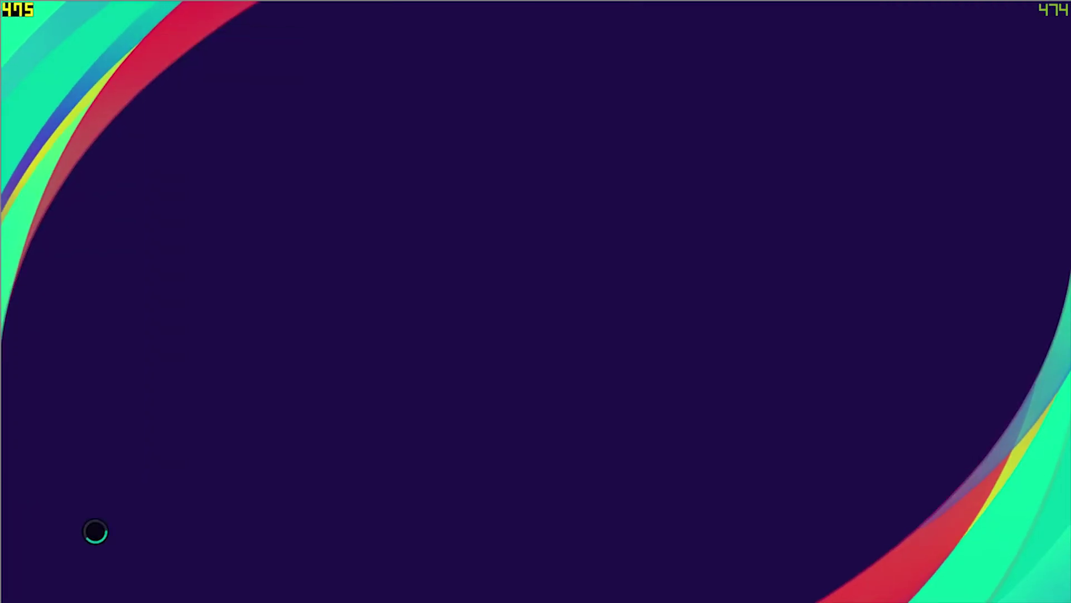
# Quit PES 2021 through the Quit Game option in Settings and confirm with Yes
pyautogui.press('Right')
pyautogui.press('Right')
pyautogui.press('Down')
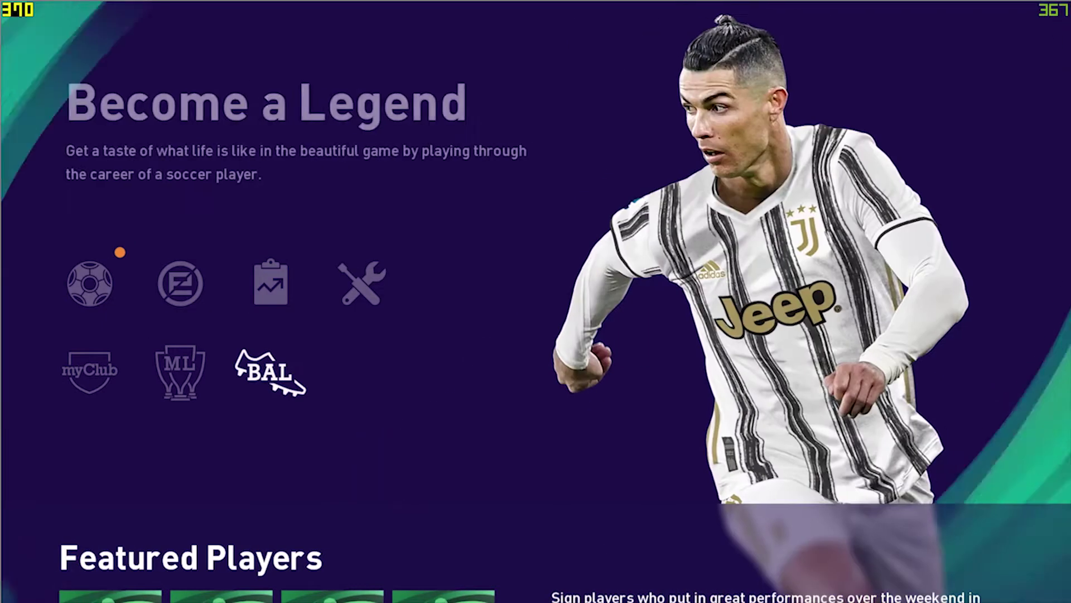
pyautogui.press('Up')
pyautogui.press('Right')
pyautogui.press('Return')
pyautogui.press('Down')
pyautogui.press('Down')
pyautogui.press('Down')
pyautogui.press('Down')
pyautogui.press('Down')
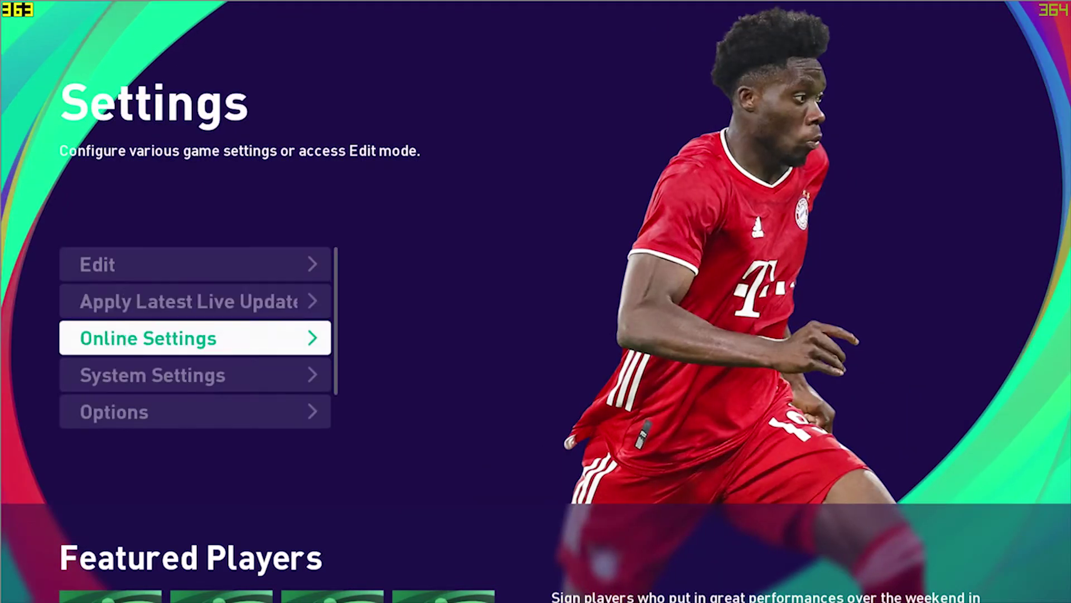
pyautogui.press('Return')
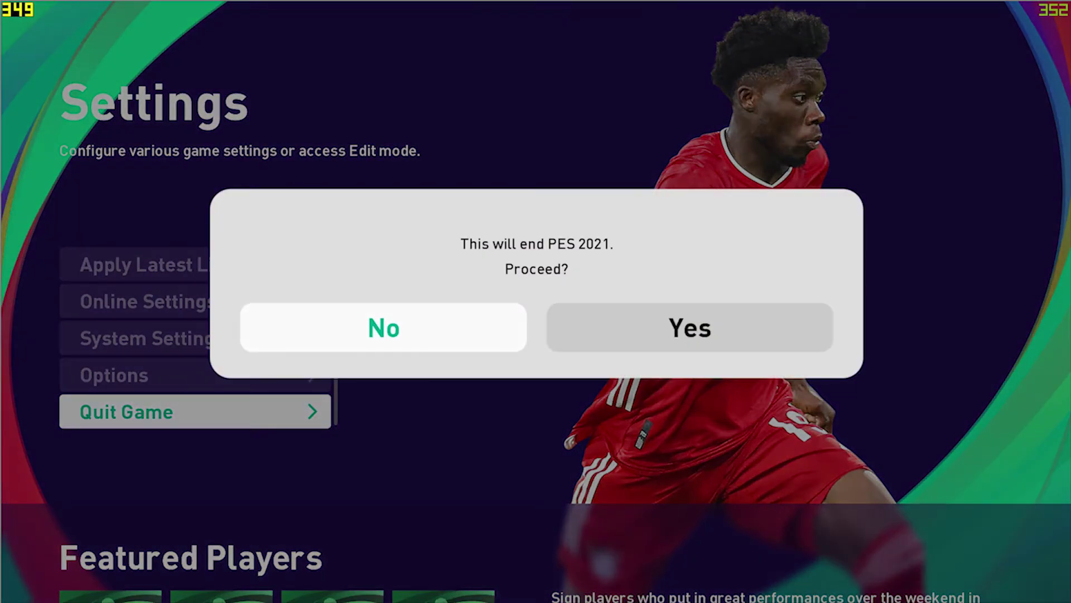
pyautogui.press('Right')
pyautogui.press('Return')
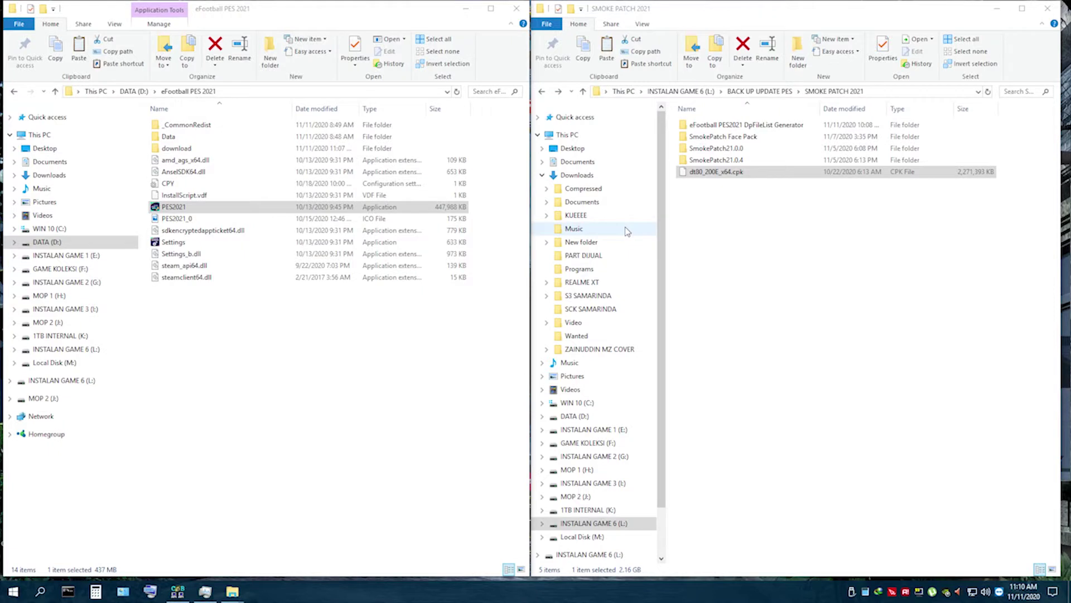
# Check the files in the game's save folder under Documents, KONAMI, eFootball PES 2021 SEASON UPDATE
pyautogui.click(83, 164)
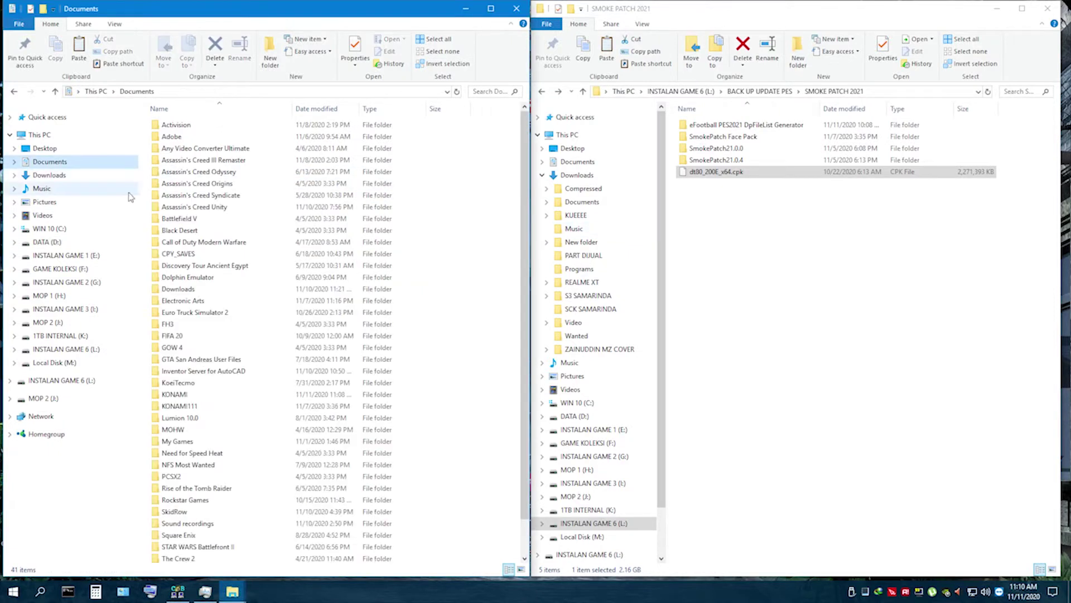
pyautogui.doubleClick(177, 394)
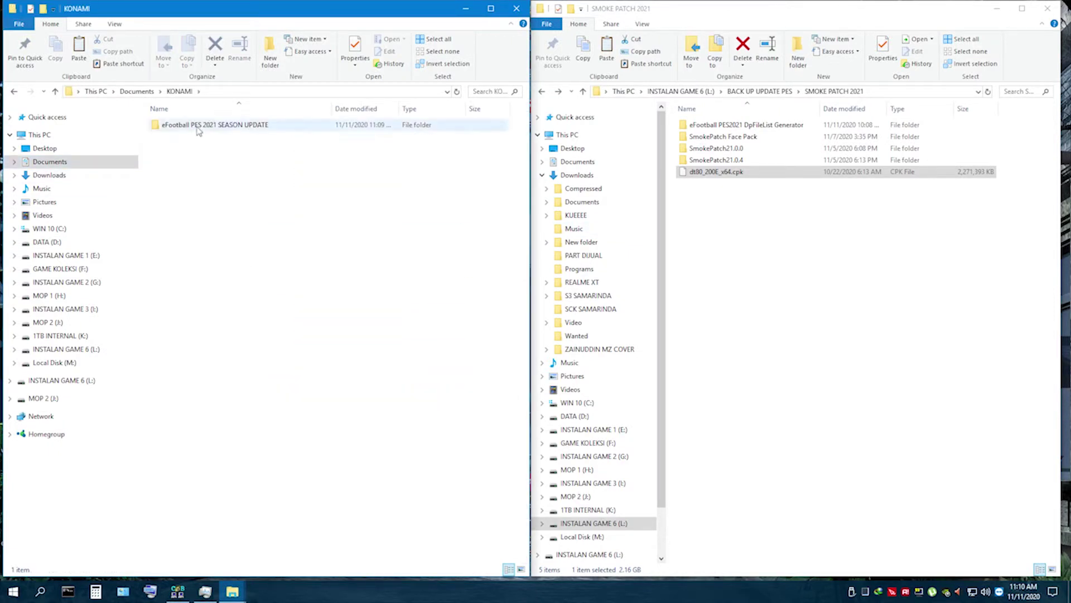
pyautogui.doubleClick(195, 124)
pyautogui.click(211, 127)
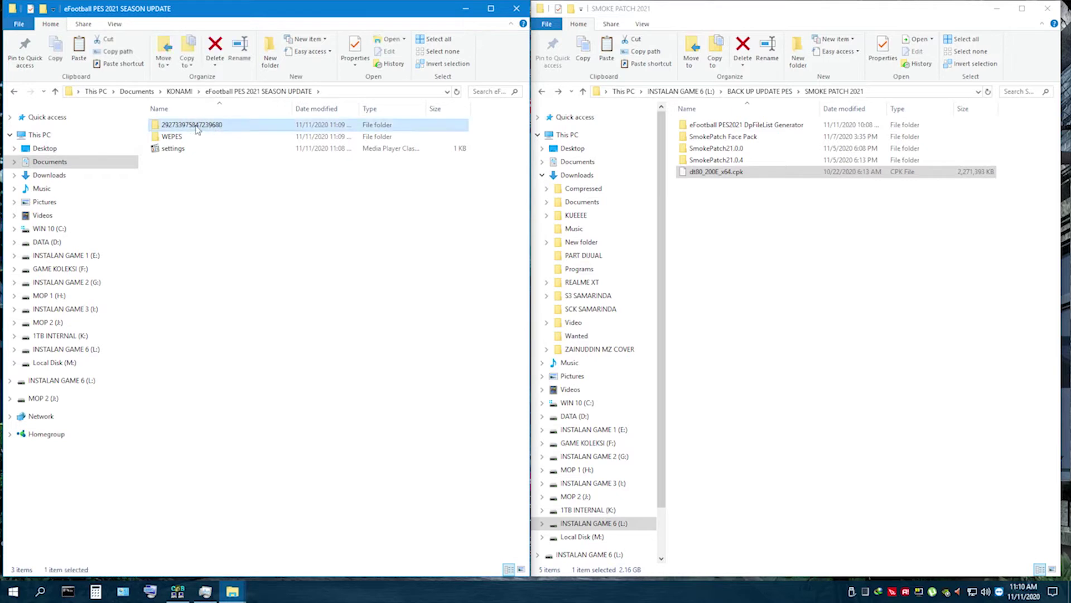
pyautogui.doubleClick(208, 125)
pyautogui.doubleClick(208, 124)
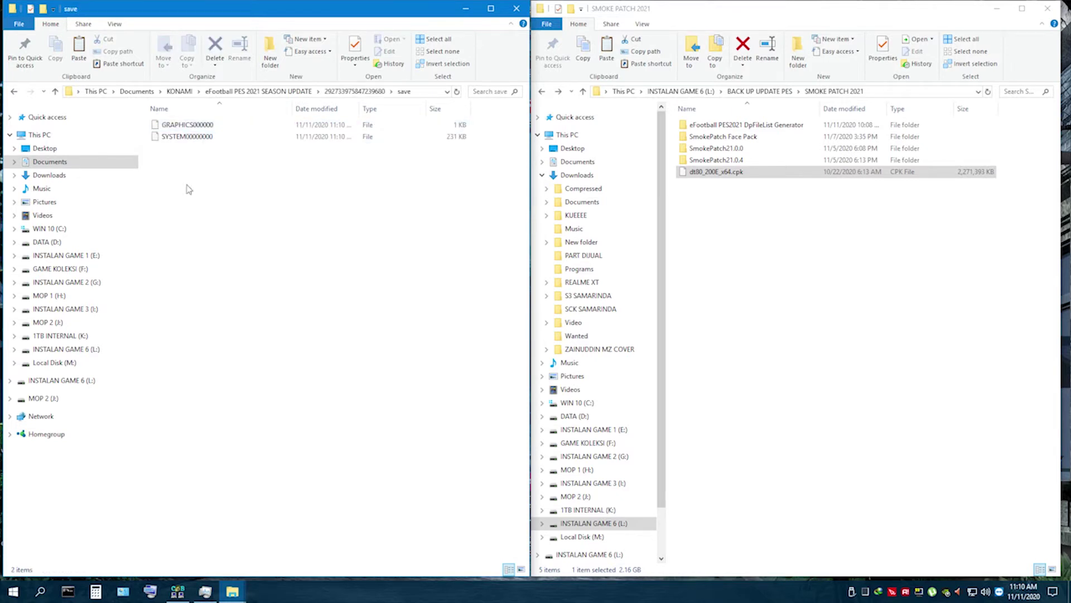
# Open the download folder of eFootball PES 2021 on the DATA (D:) drive
pyautogui.click(47, 241)
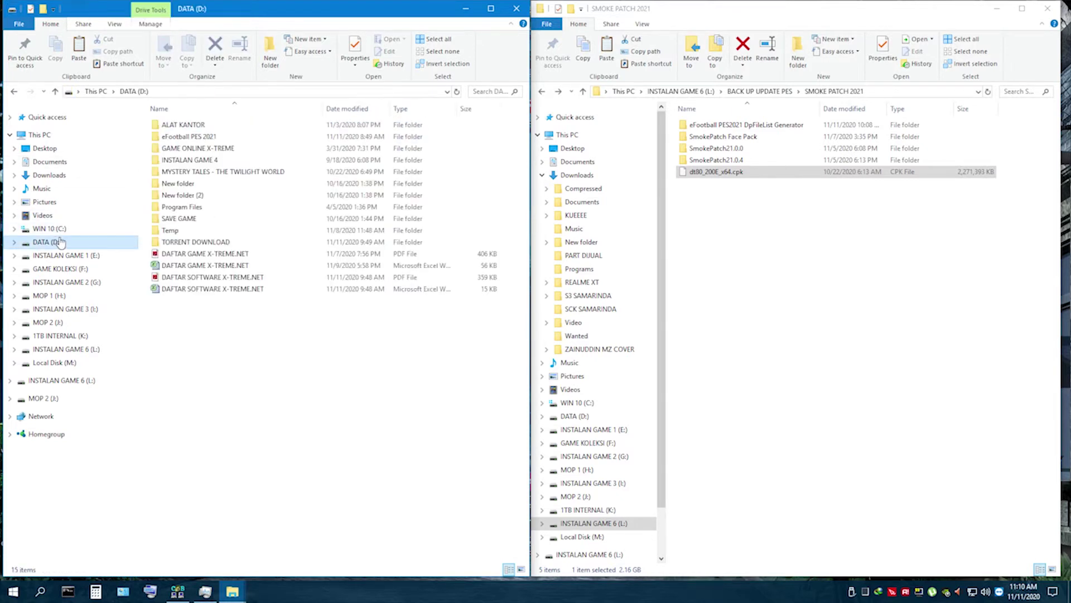
pyautogui.click(181, 138)
pyautogui.doubleClick(181, 137)
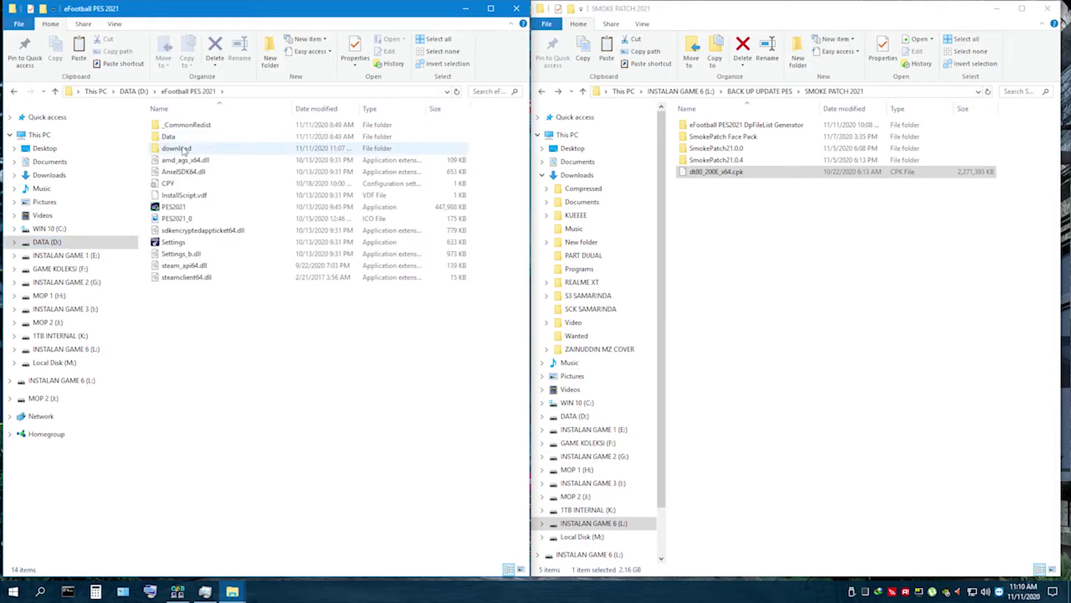
pyautogui.doubleClick(181, 148)
# Run the smokepatch21.0.0 installer from the SmokePatch21.0.0 folder and advance to its directory selection
pyautogui.click(815, 255)
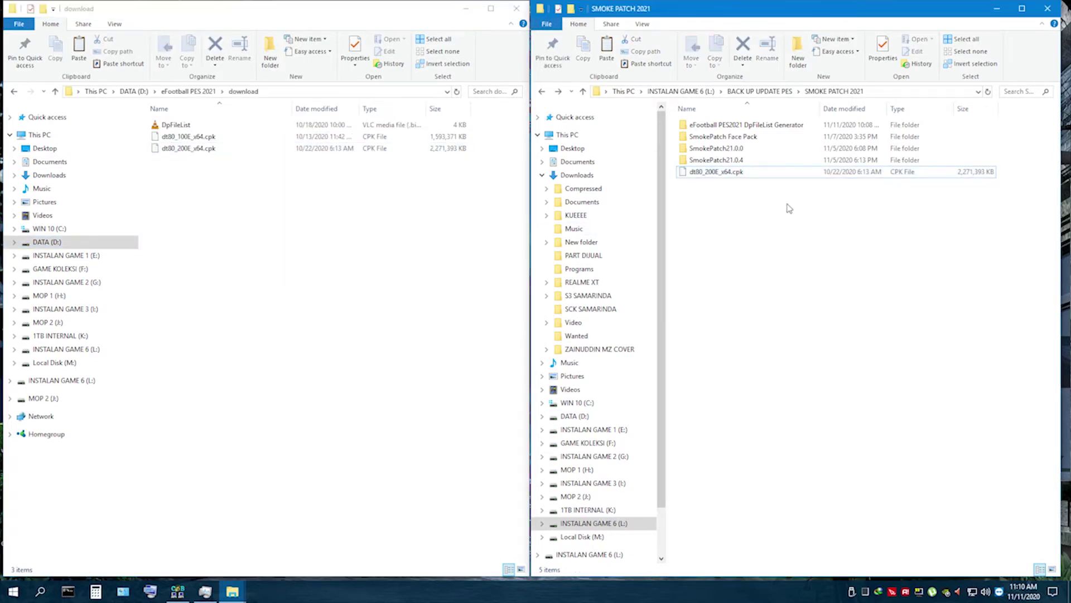
pyautogui.doubleClick(724, 151)
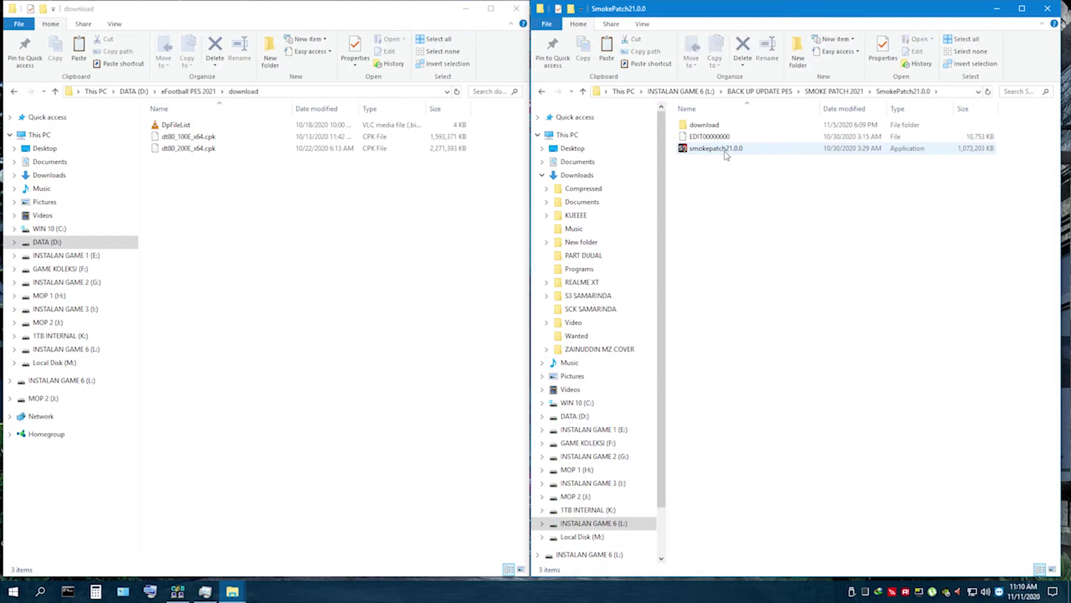
pyautogui.doubleClick(726, 150)
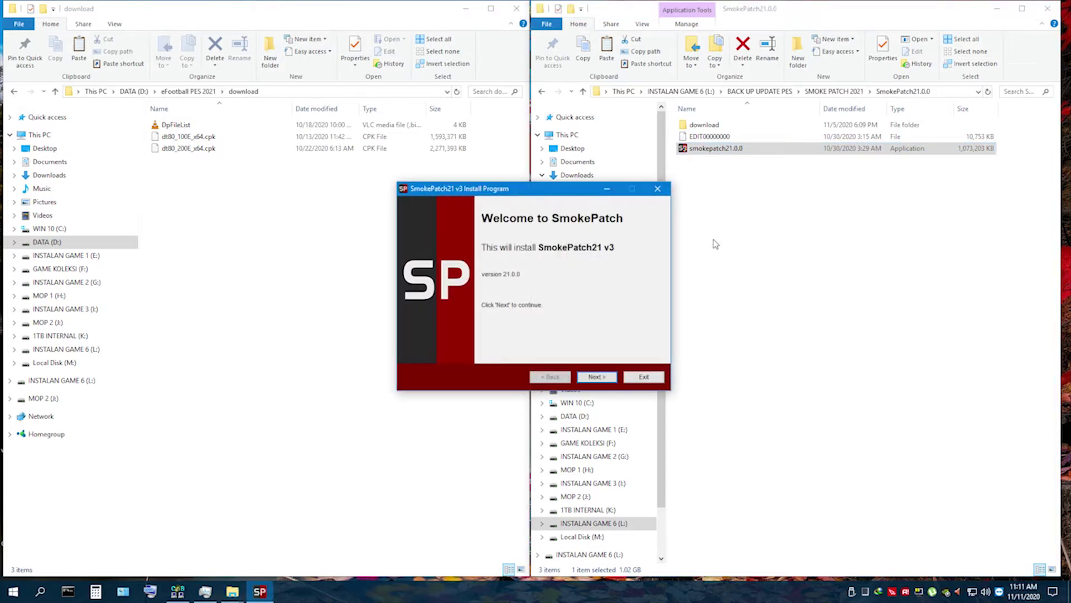
pyautogui.click(595, 377)
pyautogui.click(596, 377)
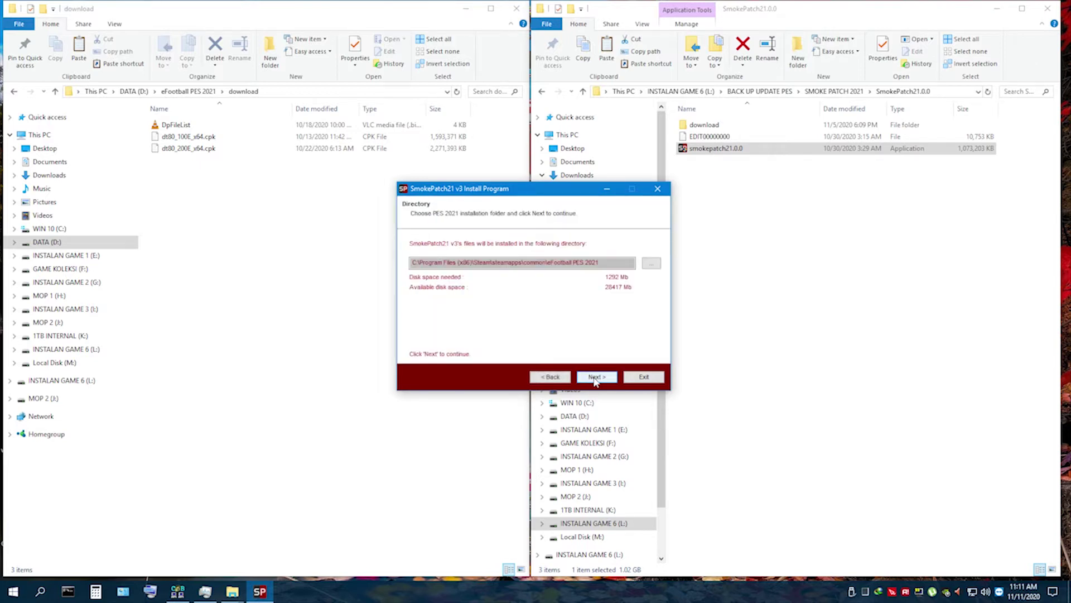
# Install SmokePatch21 v3 into D:\eFootball PES 2021, closing the browser window it opens and exiting the installer
pyautogui.click(650, 264)
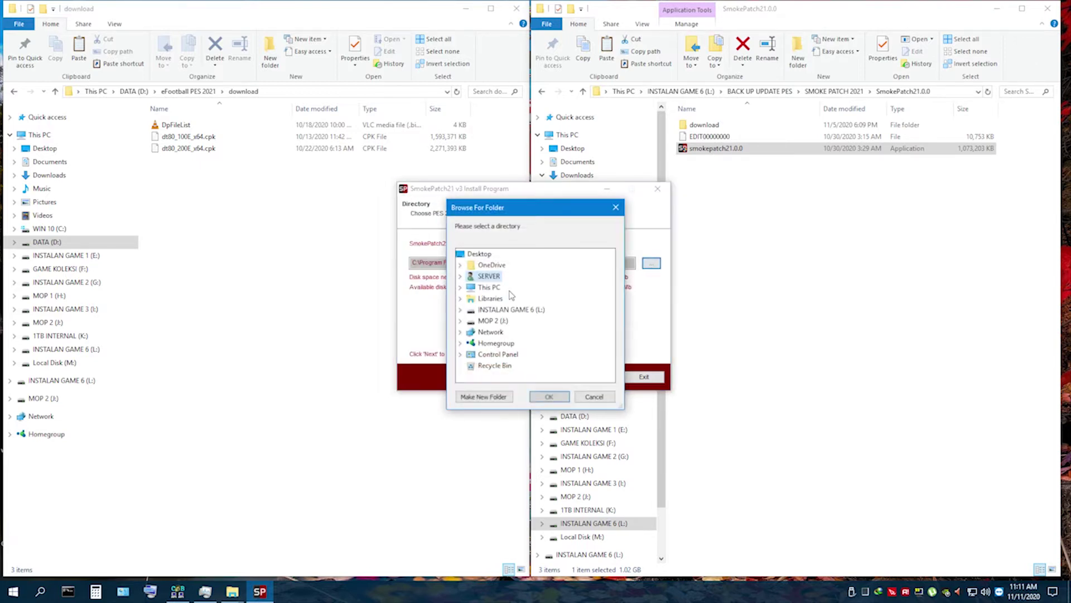
pyautogui.doubleClick(489, 287)
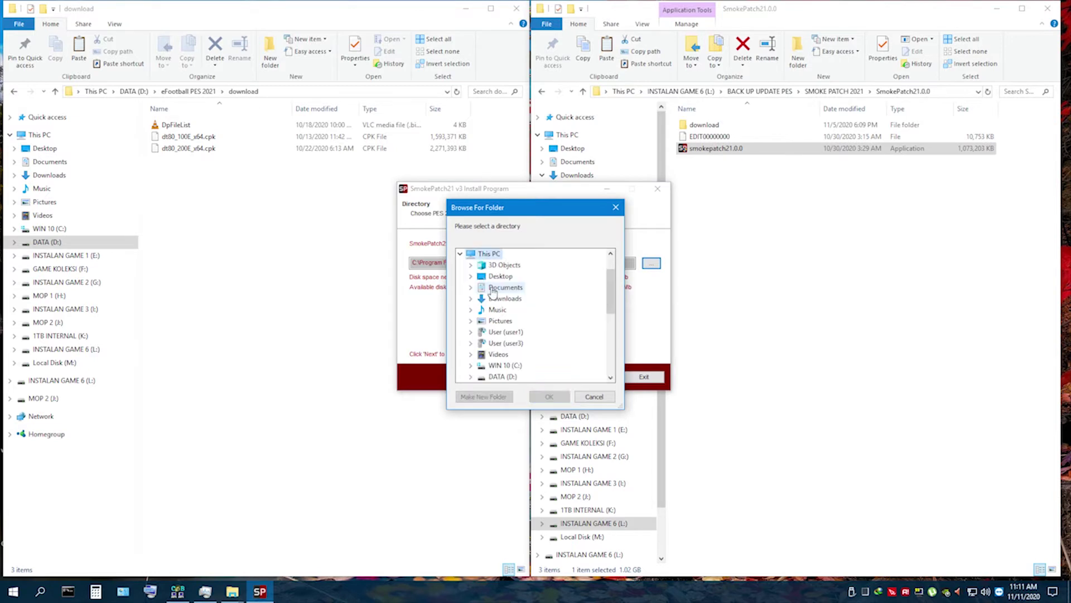
pyautogui.doubleClick(505, 376)
pyautogui.doubleClick(534, 277)
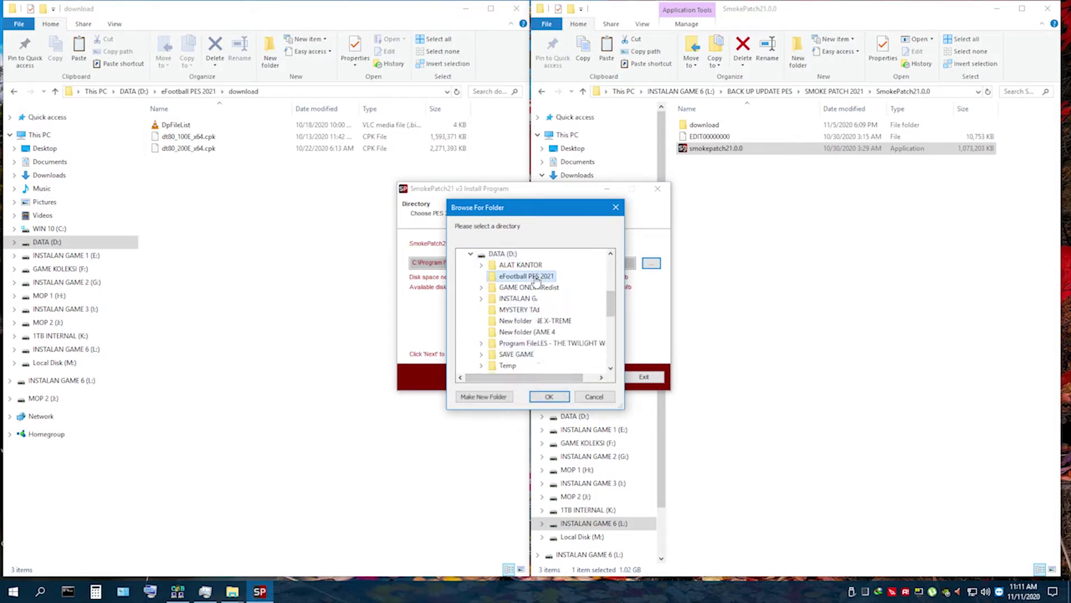
pyautogui.click(552, 401)
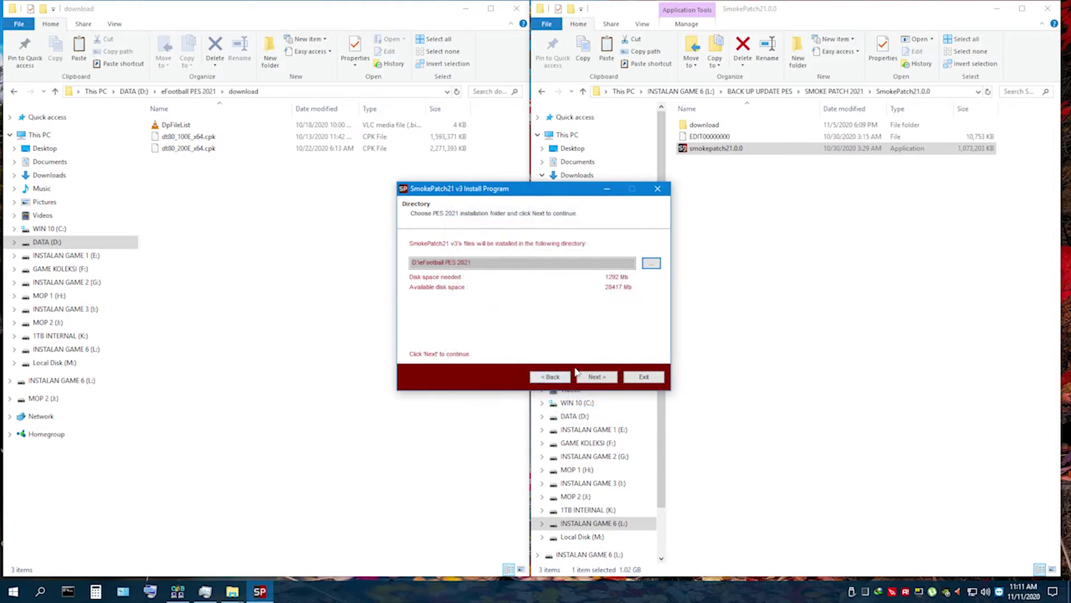
pyautogui.click(598, 377)
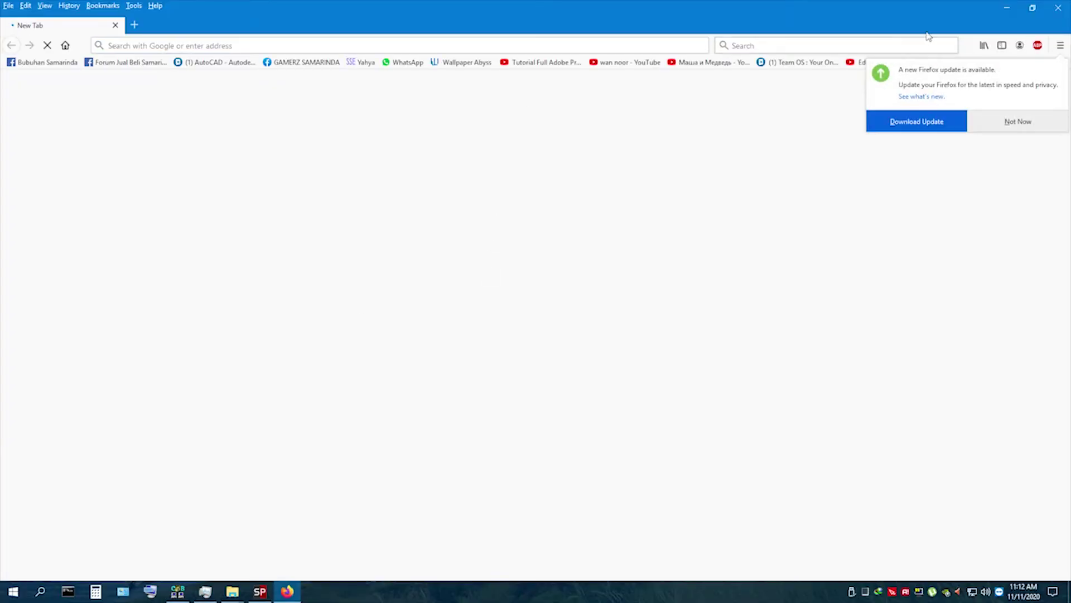
pyautogui.click(1051, 7)
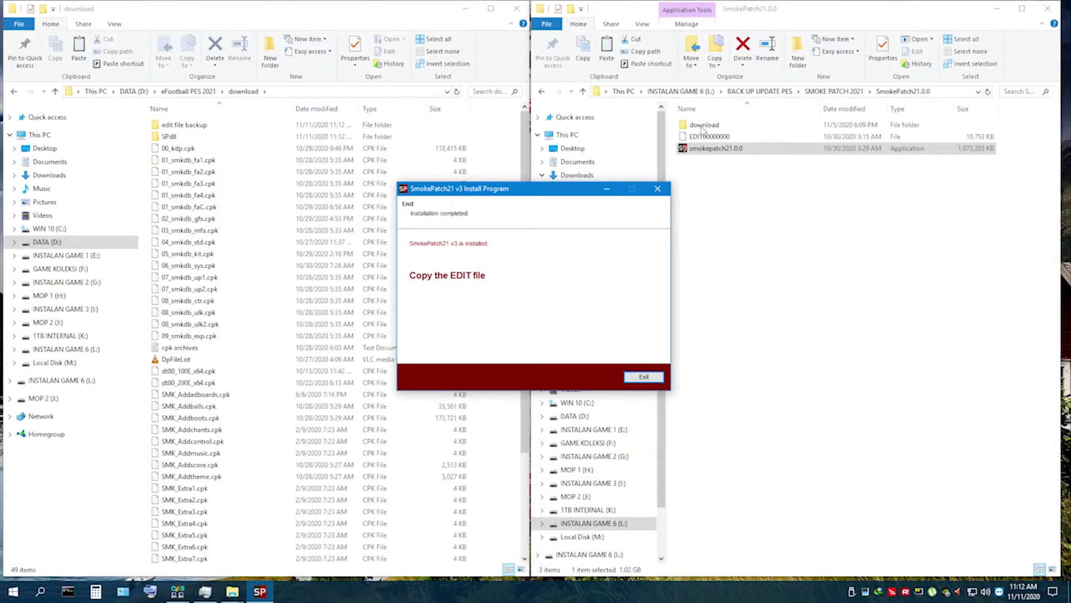
pyautogui.click(644, 377)
# Copy 04_smkdb_std.cpk and 05_smkdb_kit.cpk from SmokePatch21.0.0's download folder into the game's download folder, replacing the existing files
pyautogui.doubleClick(720, 128)
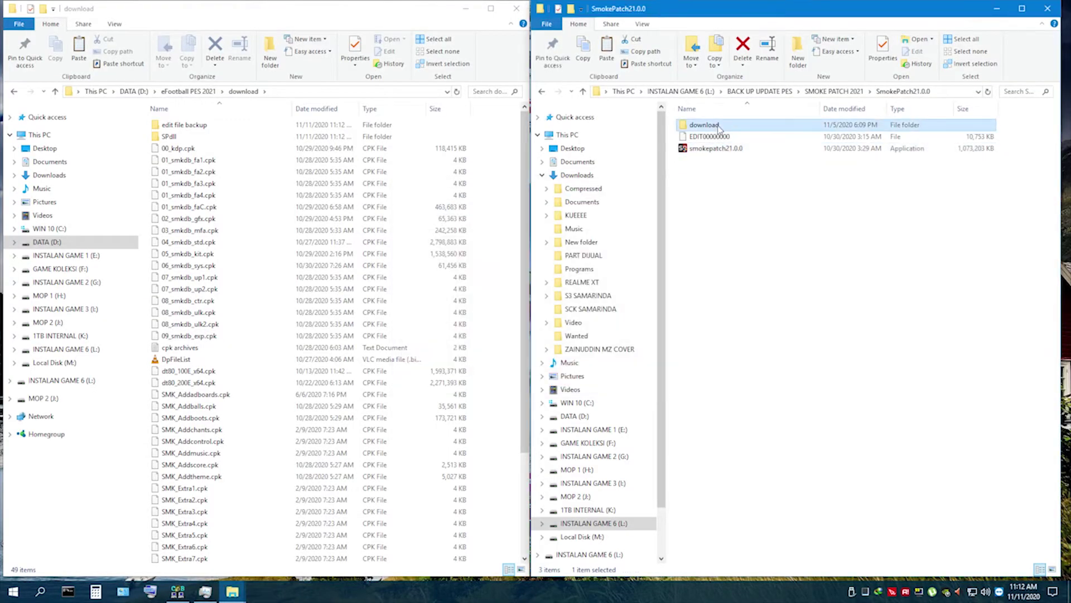
pyautogui.moveTo(748, 207); pyautogui.dragTo(707, 124)
pyautogui.rightClick(707, 124)
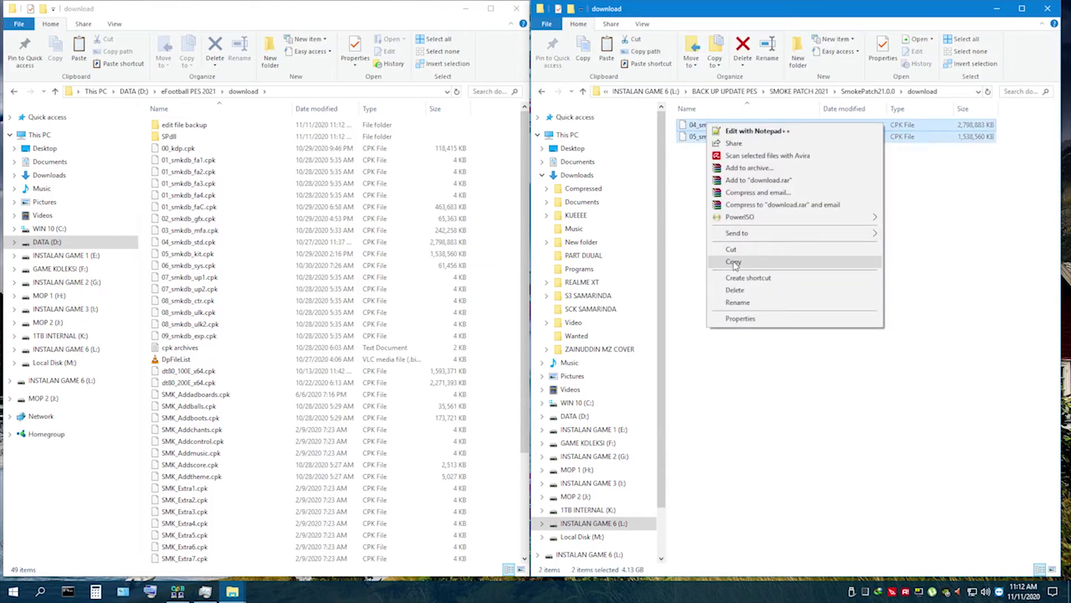
pyautogui.click(735, 264)
pyautogui.rightClick(268, 248)
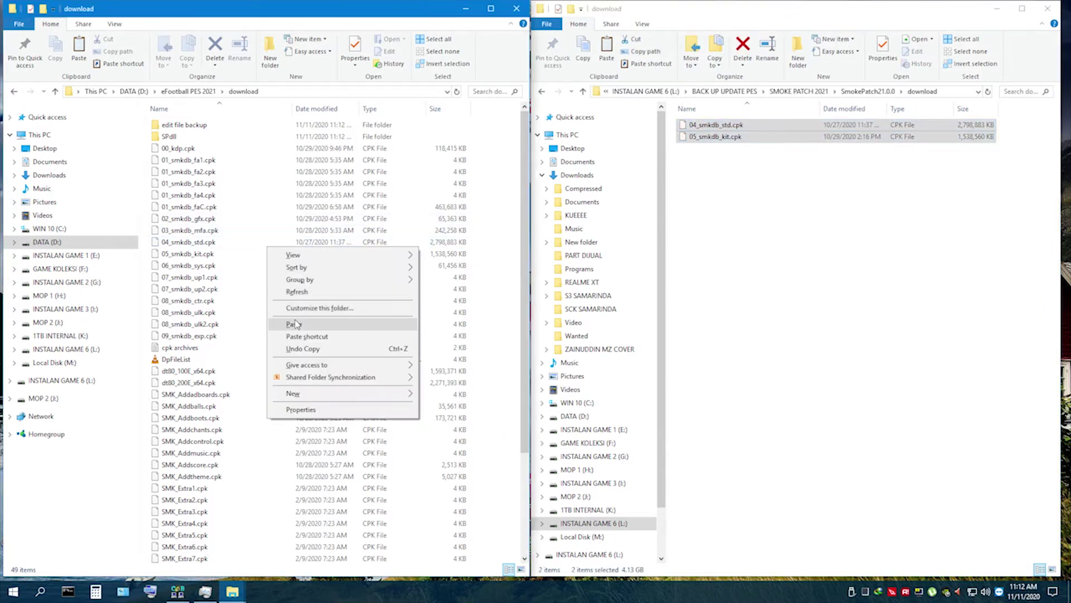
pyautogui.click(295, 323)
pyautogui.click(487, 211)
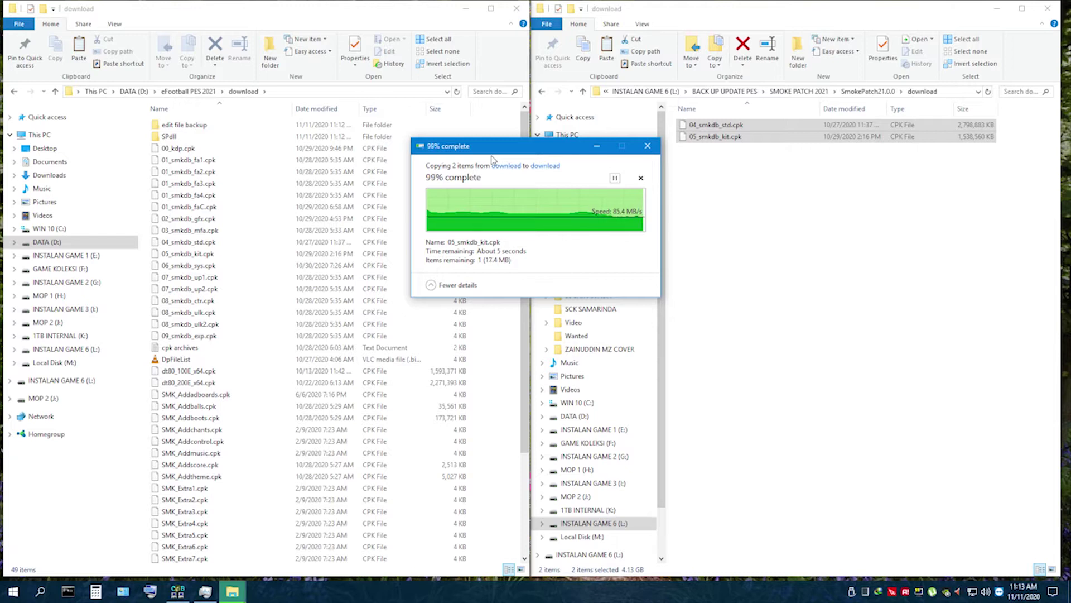
# Copy EDIT00000000 from the SmokePatch21.0.0 folder into the save folder under Documents, KONAMI, eFootball PES 2021 SEASON UPDATE
pyautogui.click(545, 92)
pyautogui.click(707, 138)
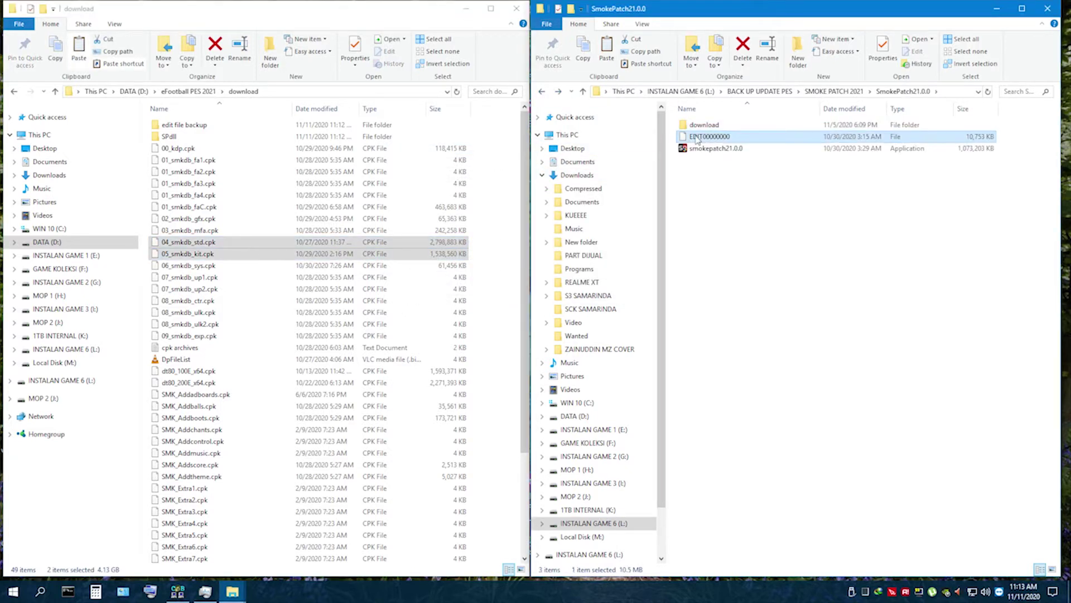
pyautogui.rightClick(705, 138)
pyautogui.click(731, 301)
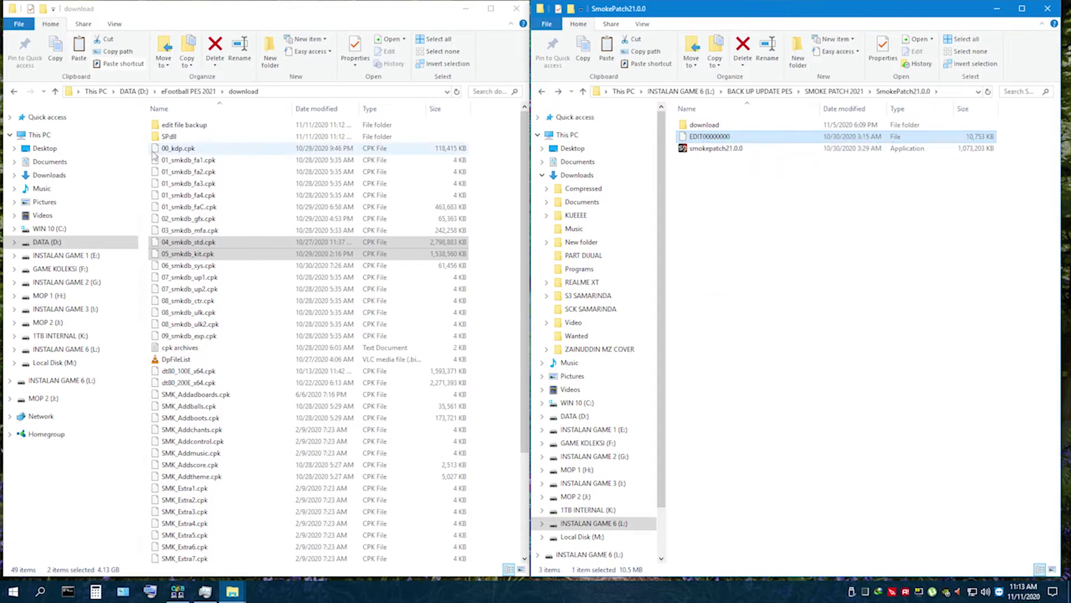
pyautogui.click(49, 162)
pyautogui.doubleClick(175, 394)
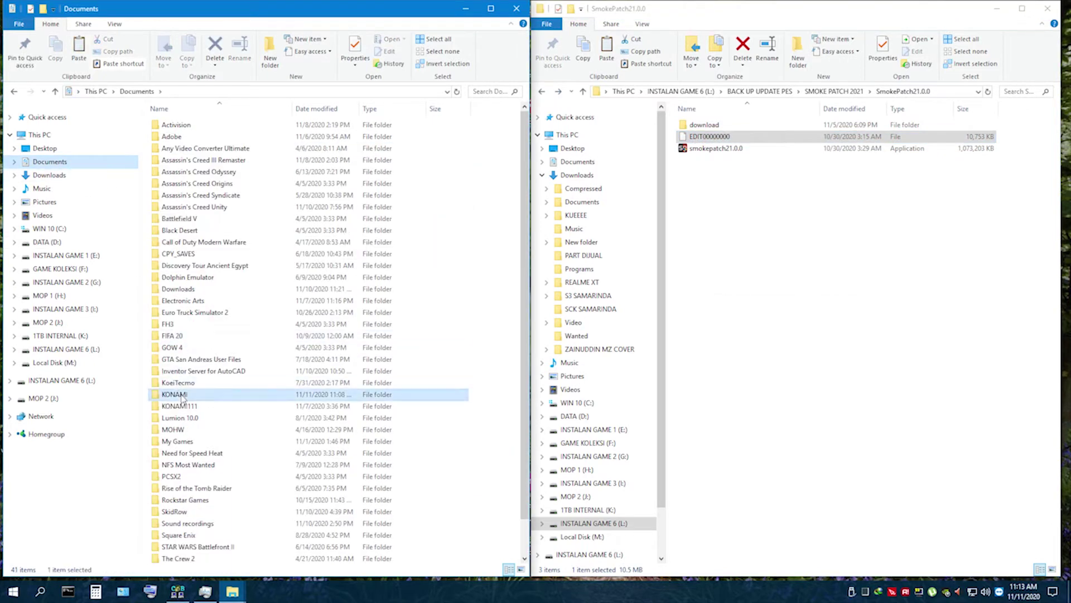
pyautogui.doubleClick(199, 127)
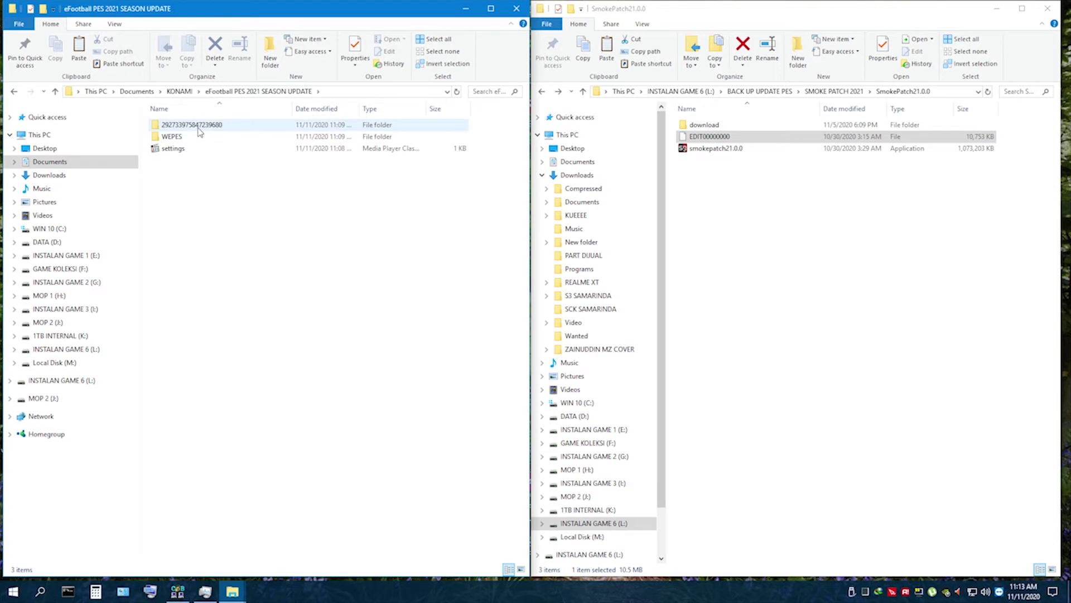
pyautogui.doubleClick(199, 127)
pyautogui.doubleClick(199, 126)
pyautogui.rightClick(189, 193)
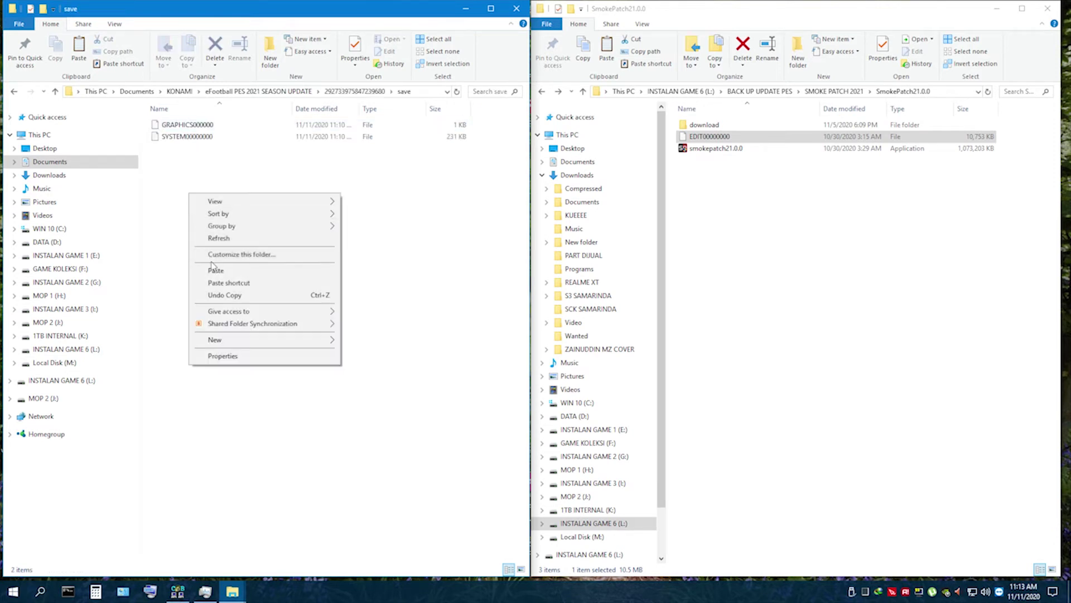
pyautogui.click(215, 270)
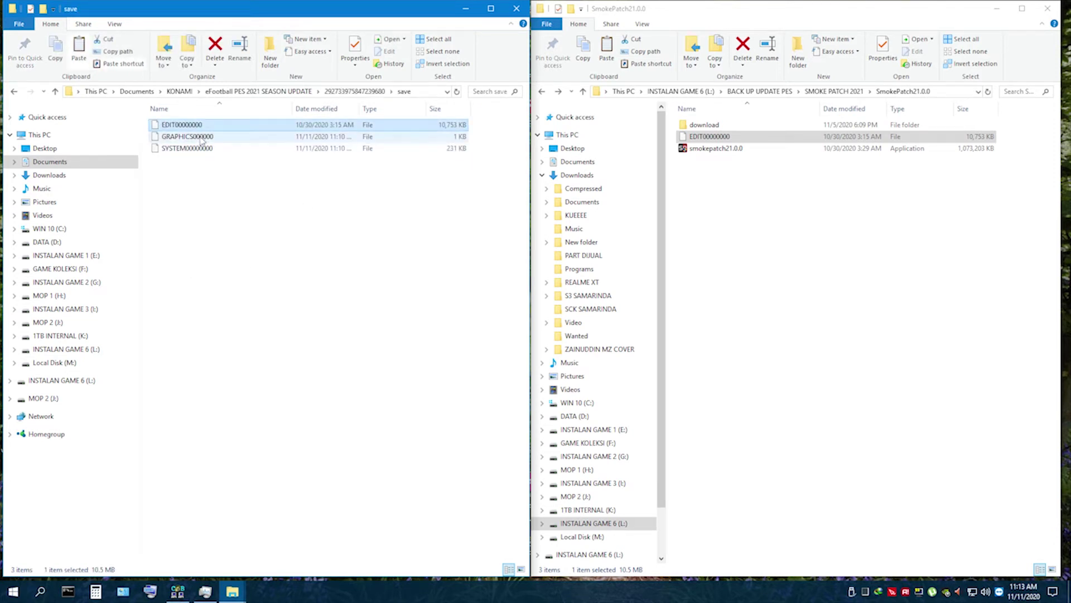
# Show the game's download folder on DATA (D:) beside the SMOKE PATCH 2021 folder
pyautogui.click(58, 241)
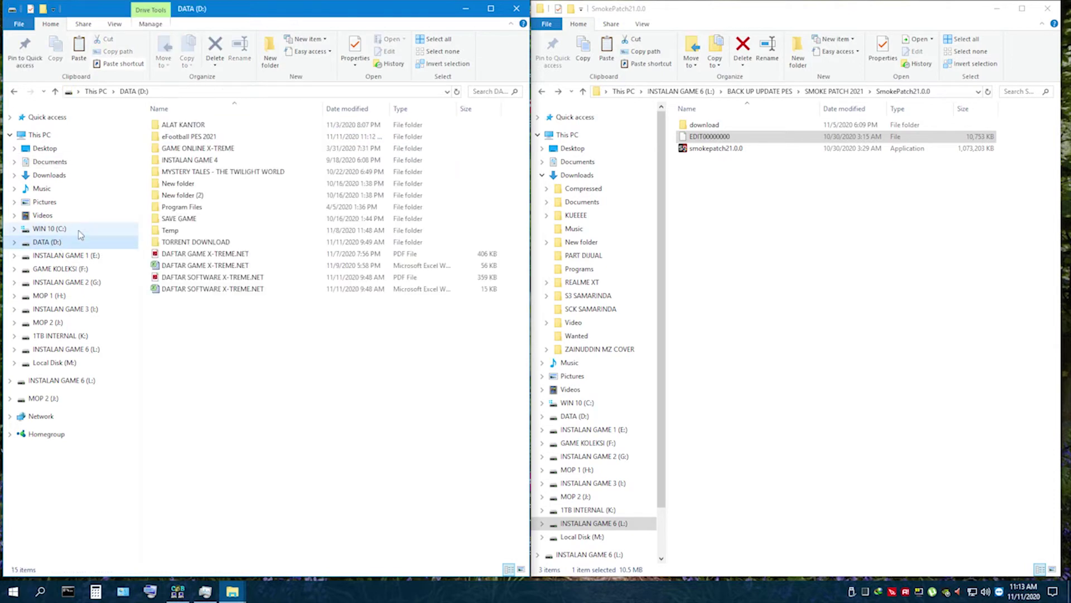
pyautogui.doubleClick(175, 137)
pyautogui.doubleClick(174, 146)
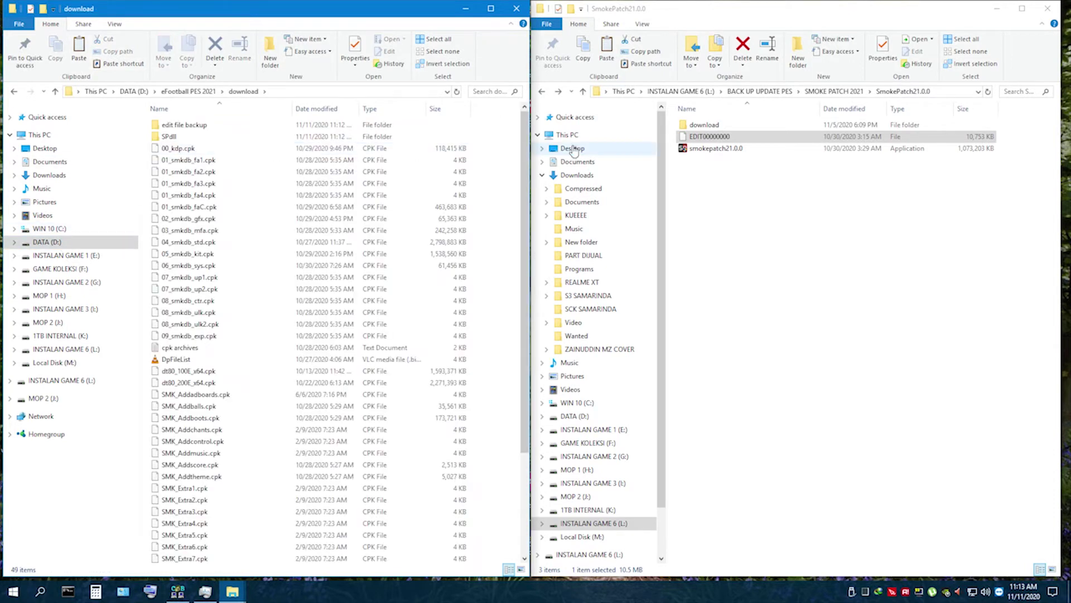
pyautogui.click(541, 91)
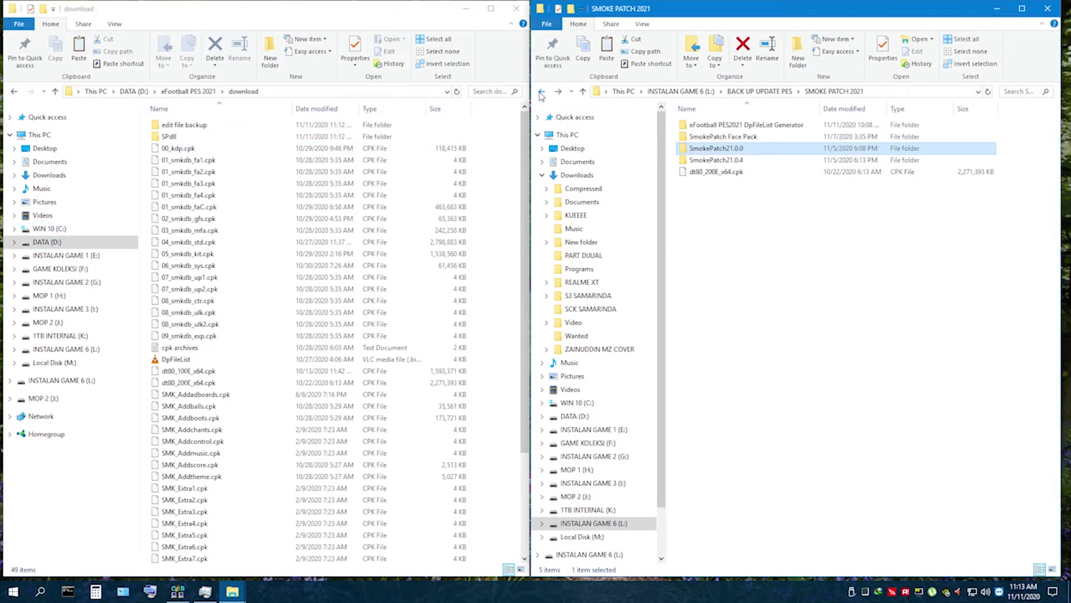
# Run the smokepatch21.0.4 installer from the SmokePatch21.0.4 folder and choose the copy game version
pyautogui.doubleClick(737, 161)
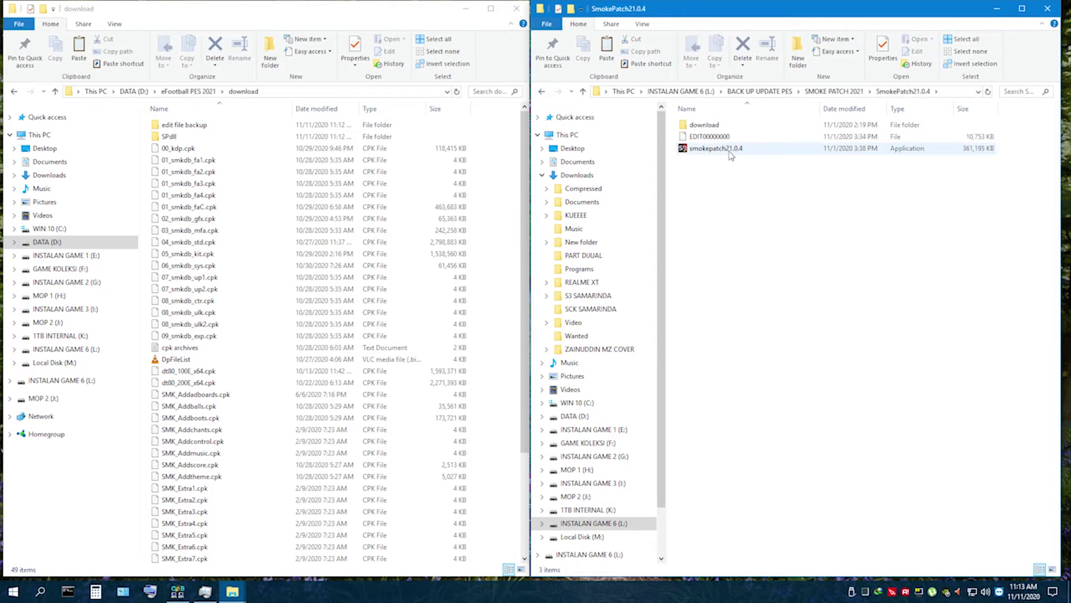
pyautogui.doubleClick(725, 148)
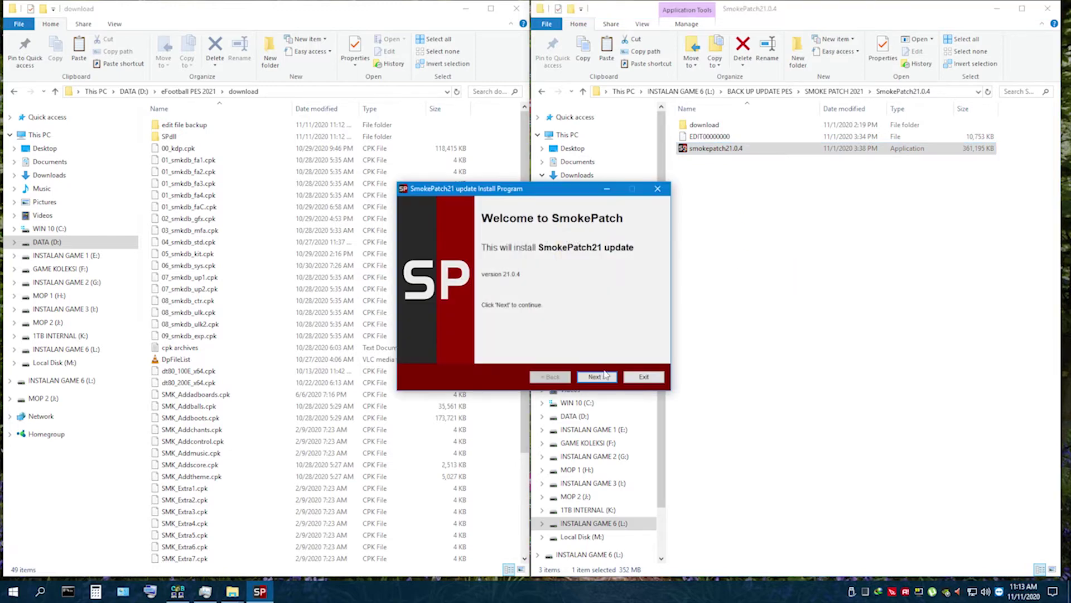
pyautogui.click(596, 376)
pyautogui.click(596, 377)
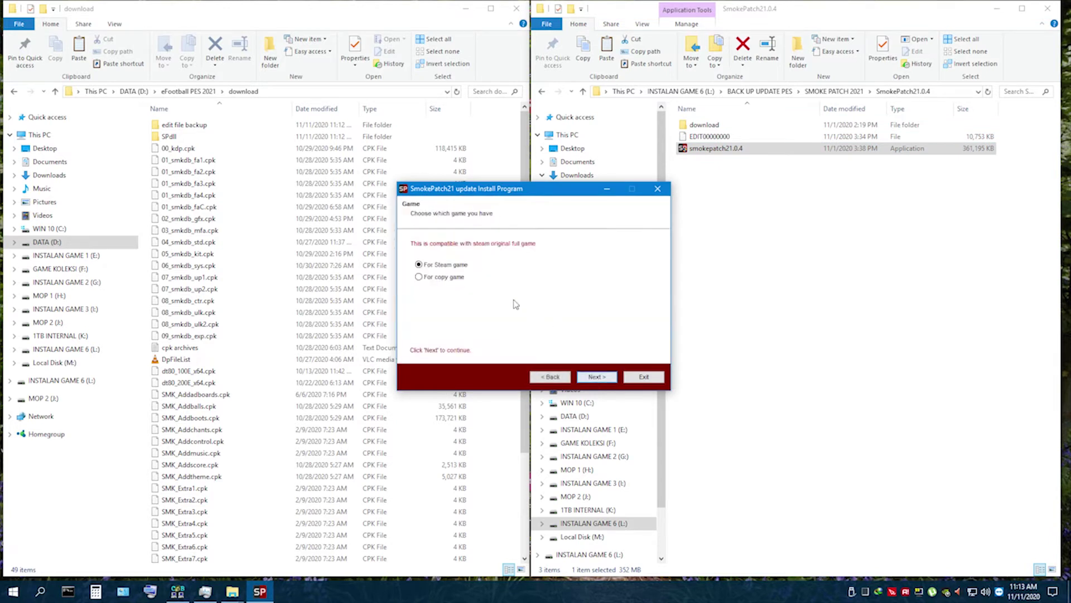
pyautogui.click(453, 278)
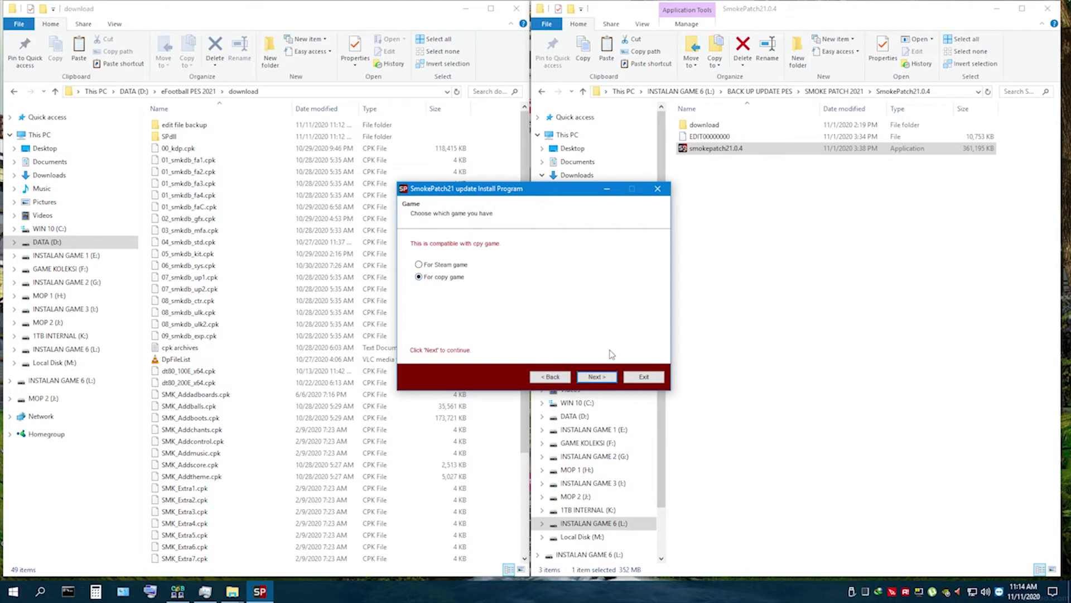
pyautogui.click(597, 377)
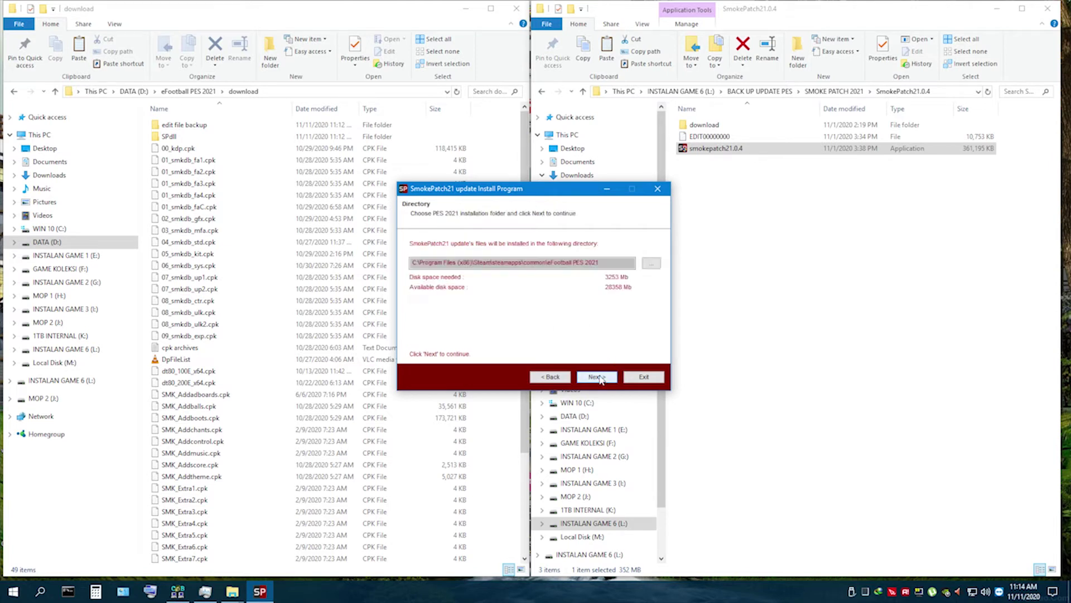
# Set the update's installation directory to D:\eFootball PES 2021
pyautogui.click(651, 263)
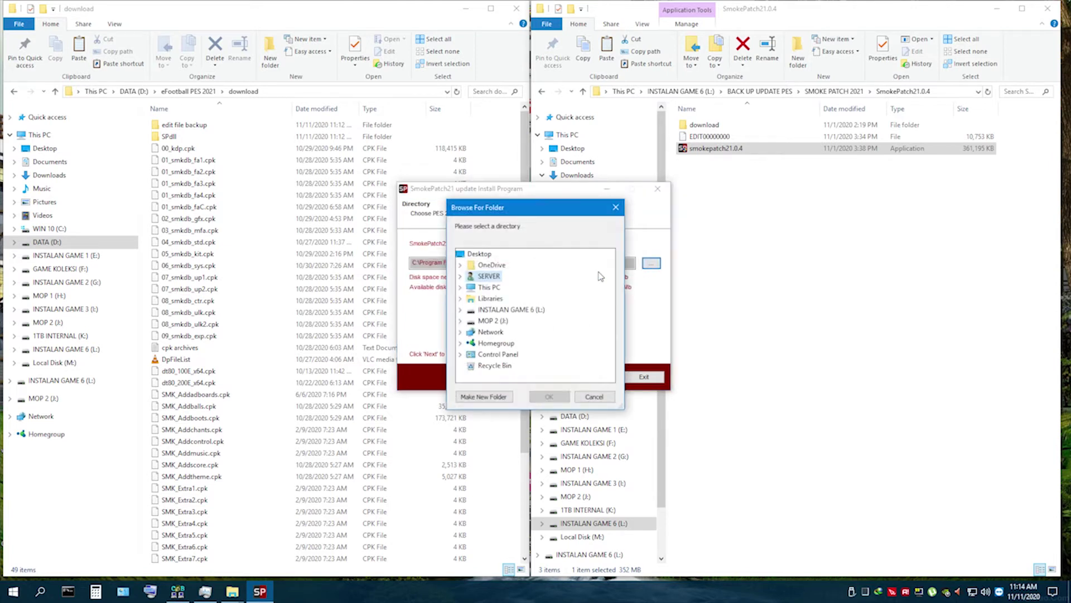
pyautogui.doubleClick(489, 287)
pyautogui.doubleClick(502, 376)
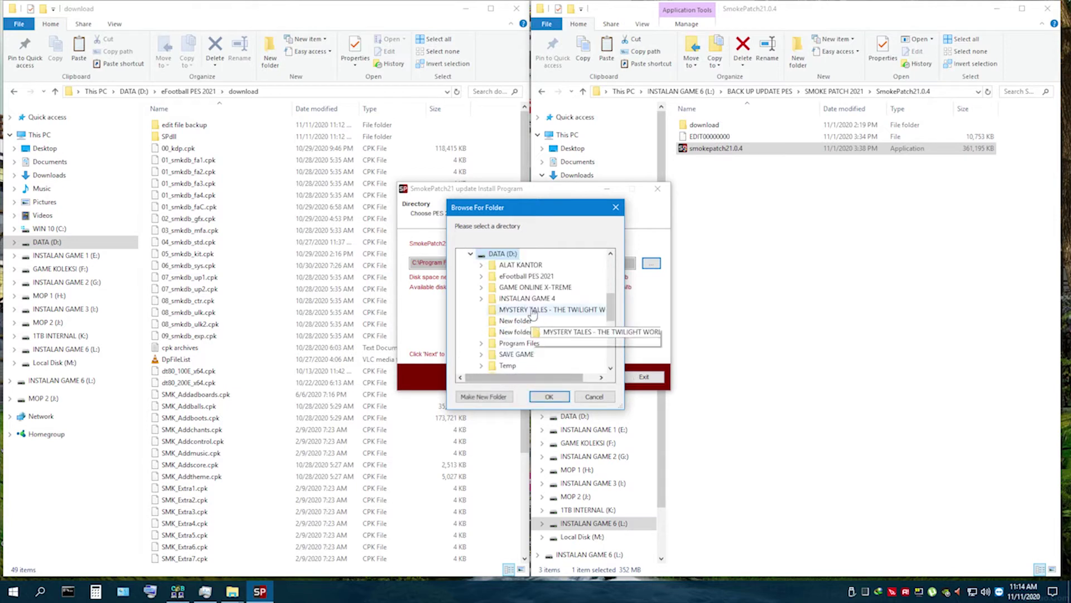
pyautogui.doubleClick(526, 276)
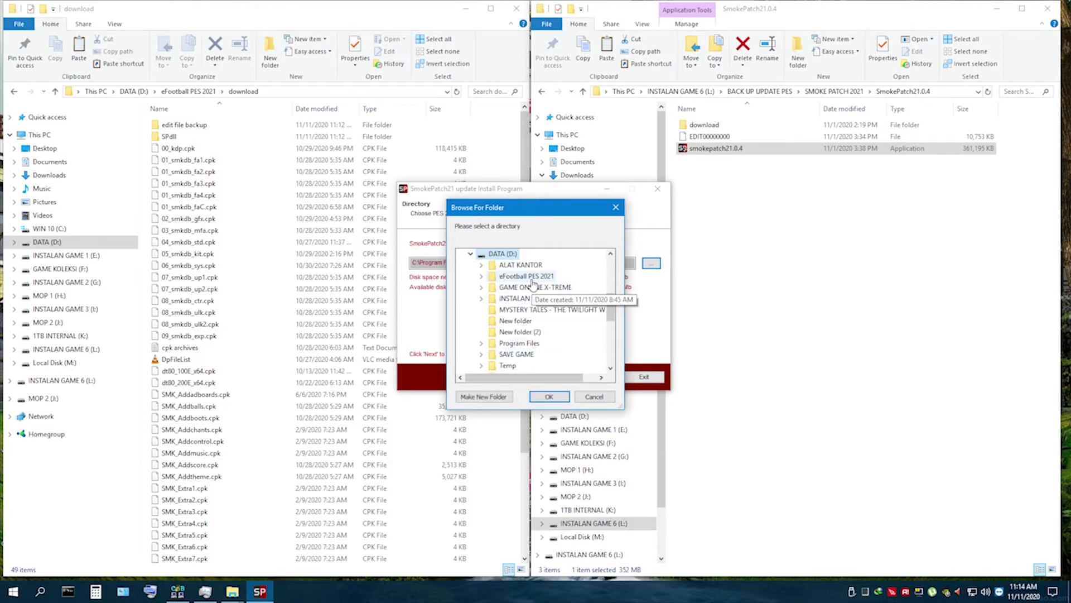
pyautogui.click(549, 397)
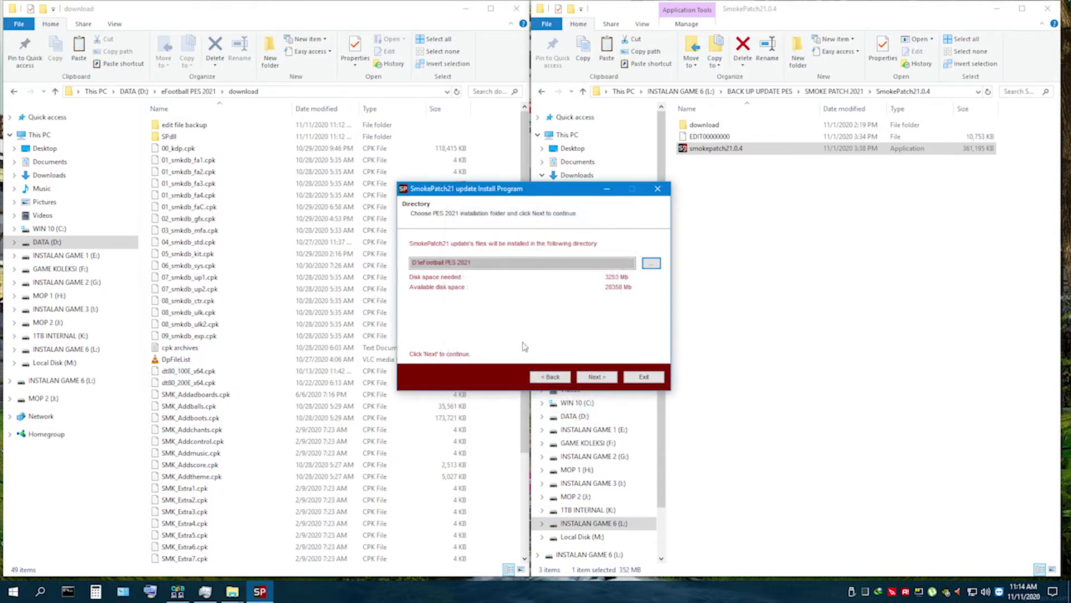
# Install the 21.0.4 update, close the browser window it opens, and exit the installer
pyautogui.click(596, 377)
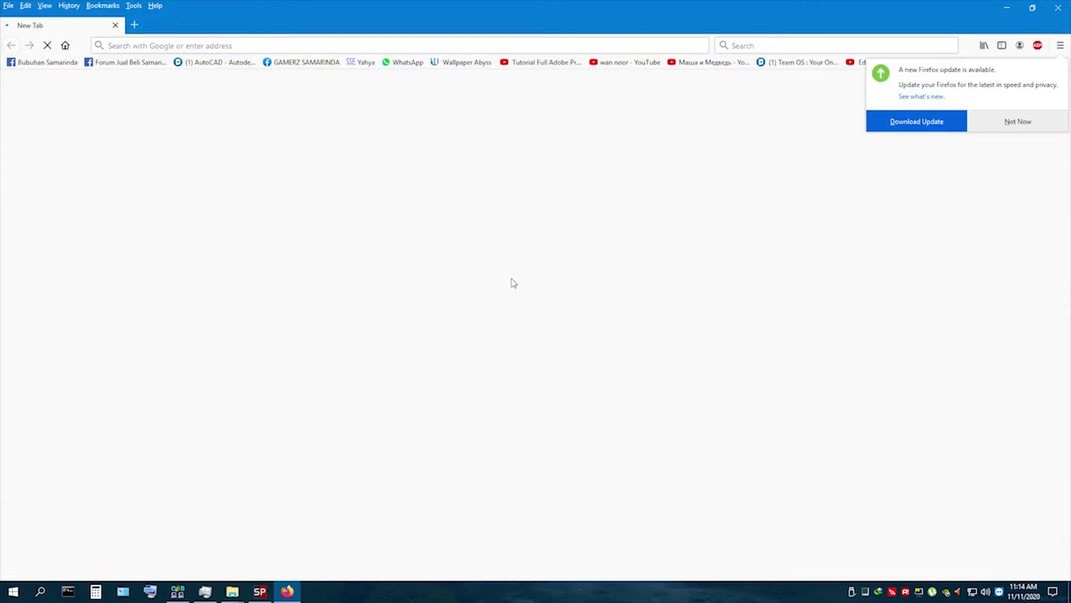
pyautogui.click(1058, 8)
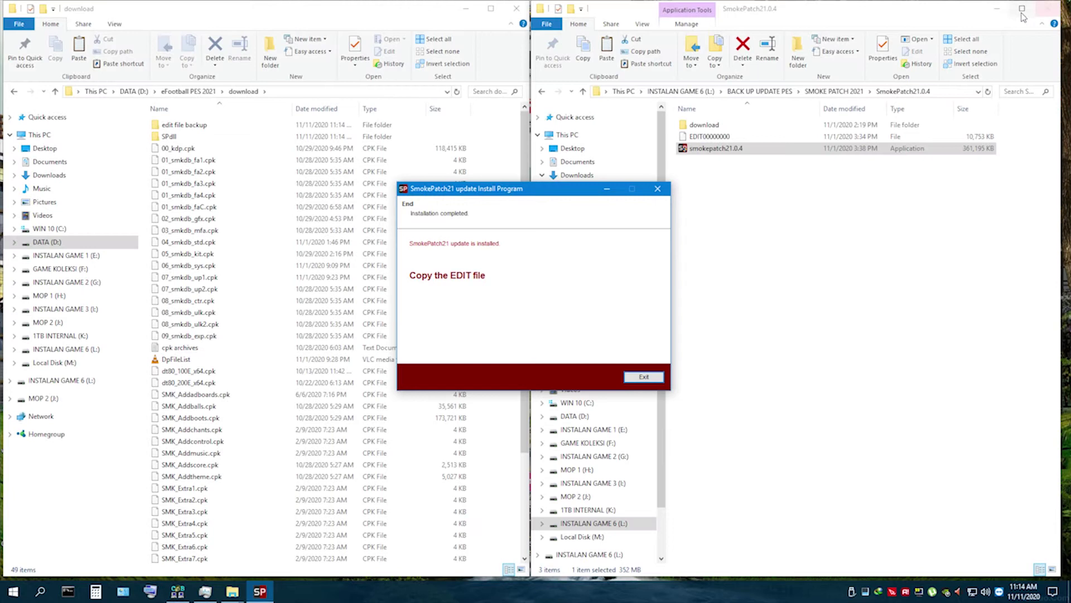
pyautogui.click(644, 377)
# Copy 04_smkdb_std.cpk from SmokePatch21.0.4's download folder into the game's download folder, replacing the existing file
pyautogui.doubleClick(701, 125)
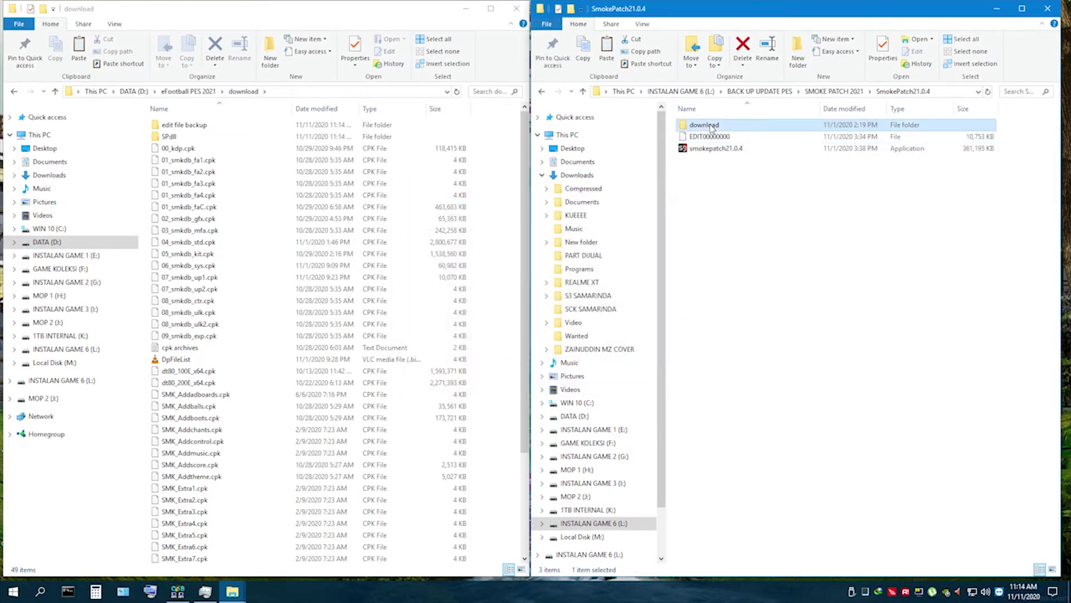
pyautogui.rightClick(703, 125)
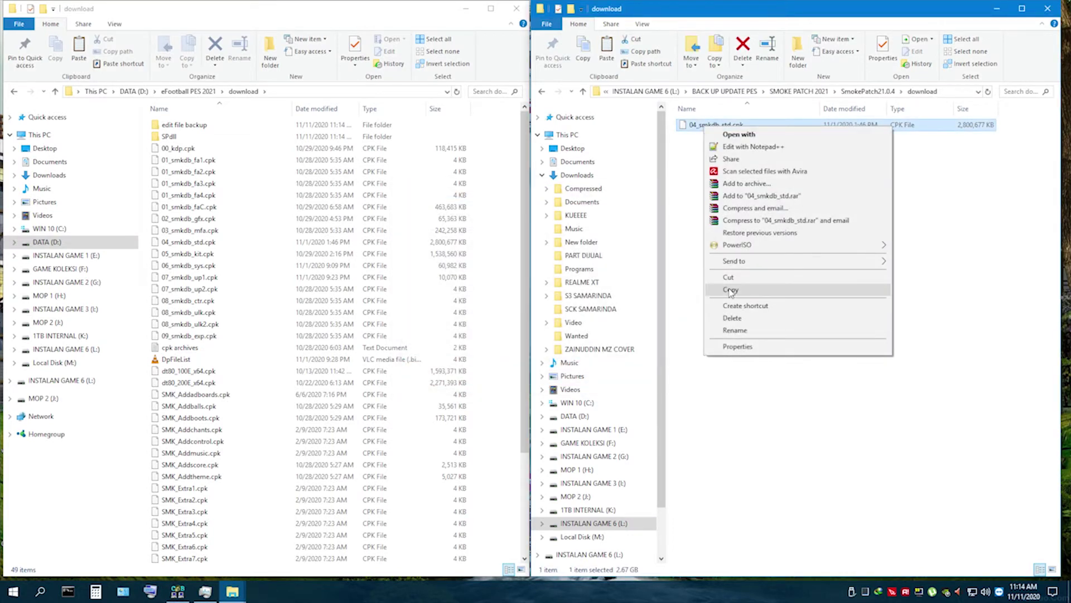
pyautogui.click(733, 293)
pyautogui.rightClick(267, 249)
pyautogui.click(293, 326)
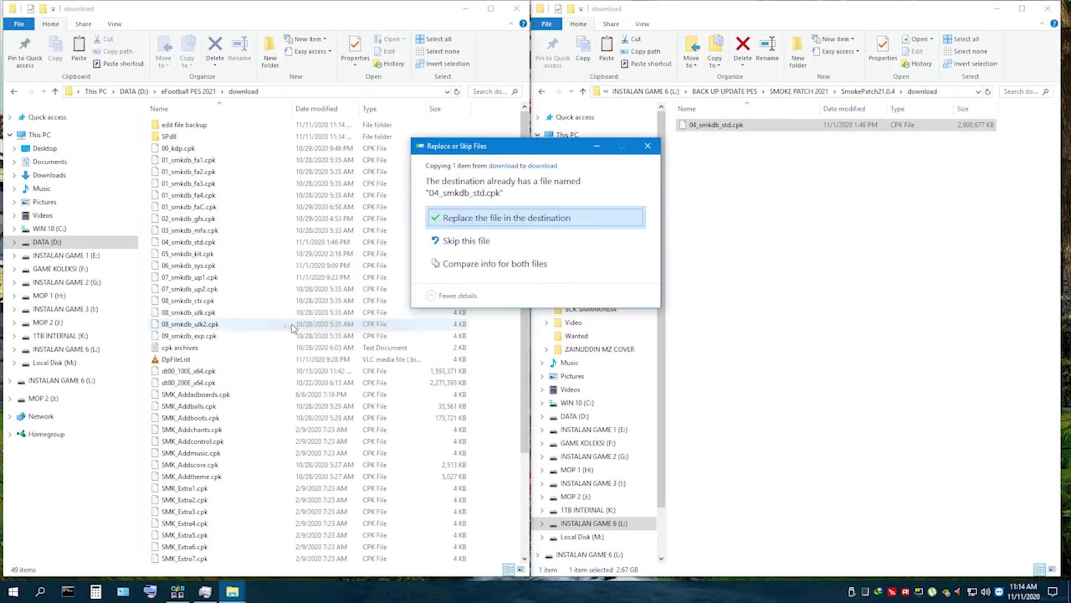
pyautogui.click(469, 219)
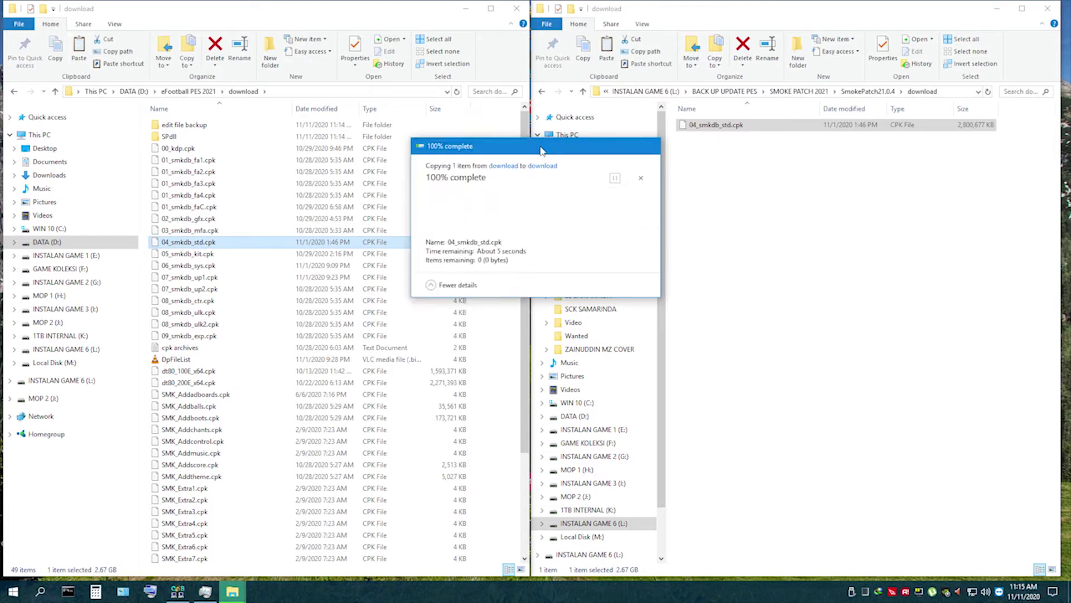
# Copy EDIT00000000 from the SmokePatch21.0.4 folder into the save folder under Documents, KONAMI, eFootball PES 2021 SEASON UPDATE, replacing the existing file
pyautogui.click(543, 92)
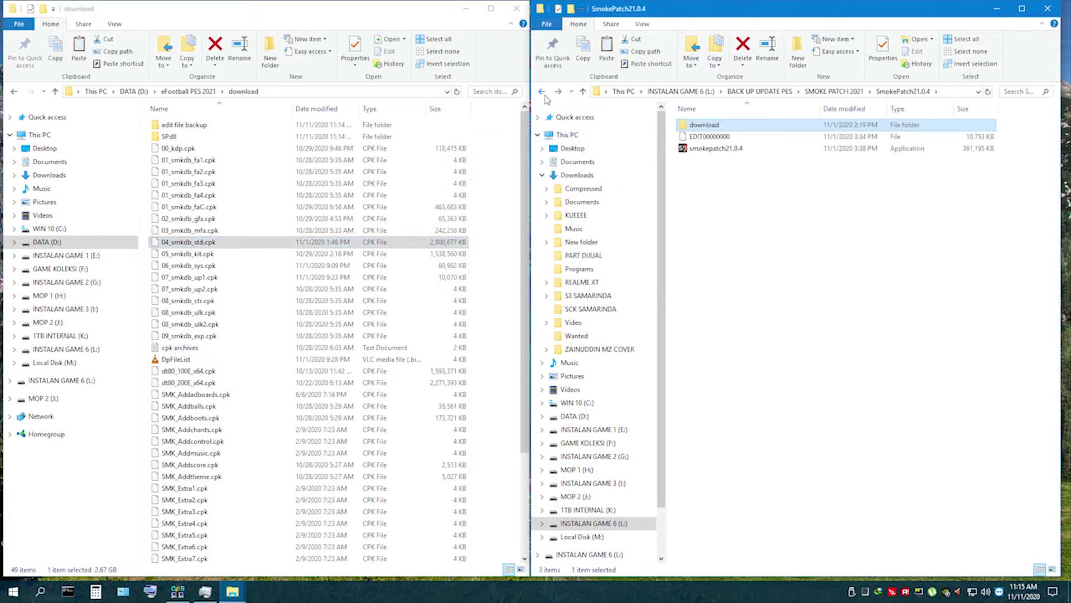
pyautogui.click(700, 138)
pyautogui.rightClick(700, 138)
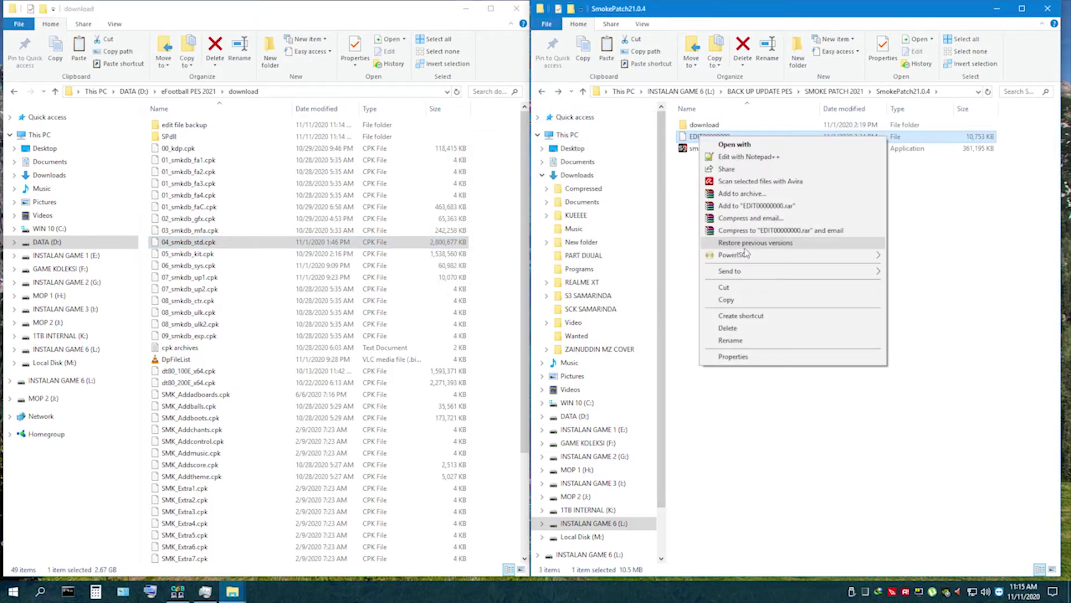
pyautogui.click(733, 301)
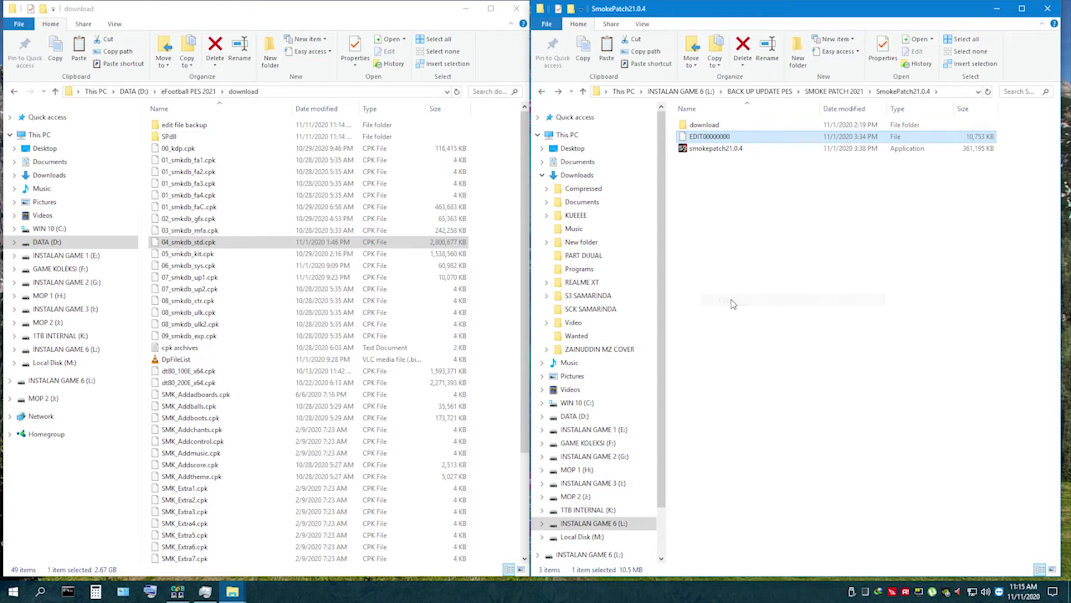
pyautogui.click(49, 161)
pyautogui.doubleClick(186, 402)
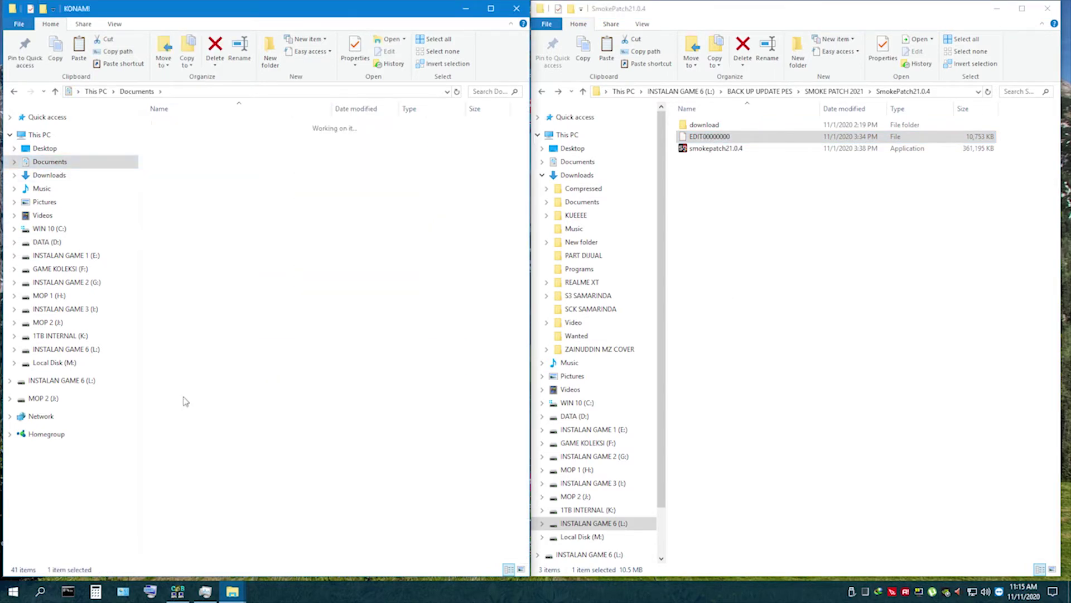
pyautogui.doubleClick(189, 125)
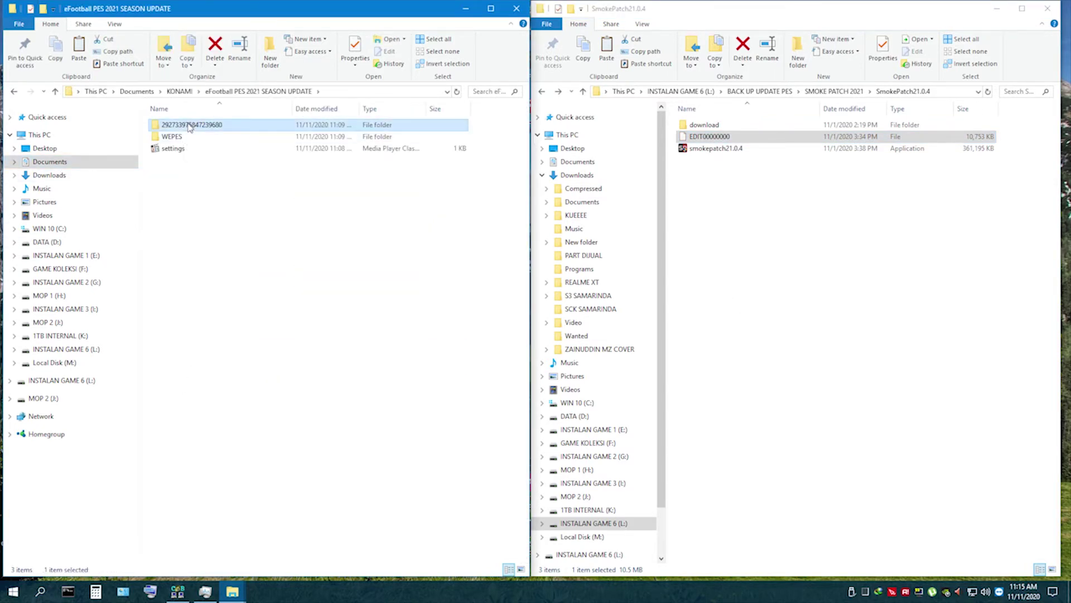
pyautogui.doubleClick(188, 125)
pyautogui.doubleClick(173, 125)
pyautogui.rightClick(218, 247)
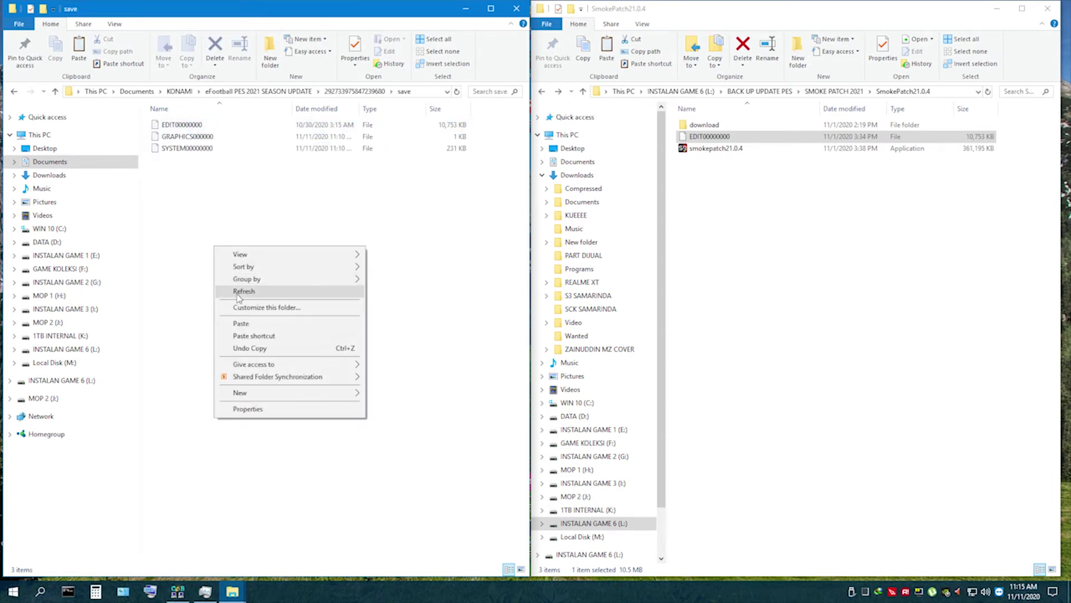
pyautogui.click(240, 324)
pyautogui.click(464, 218)
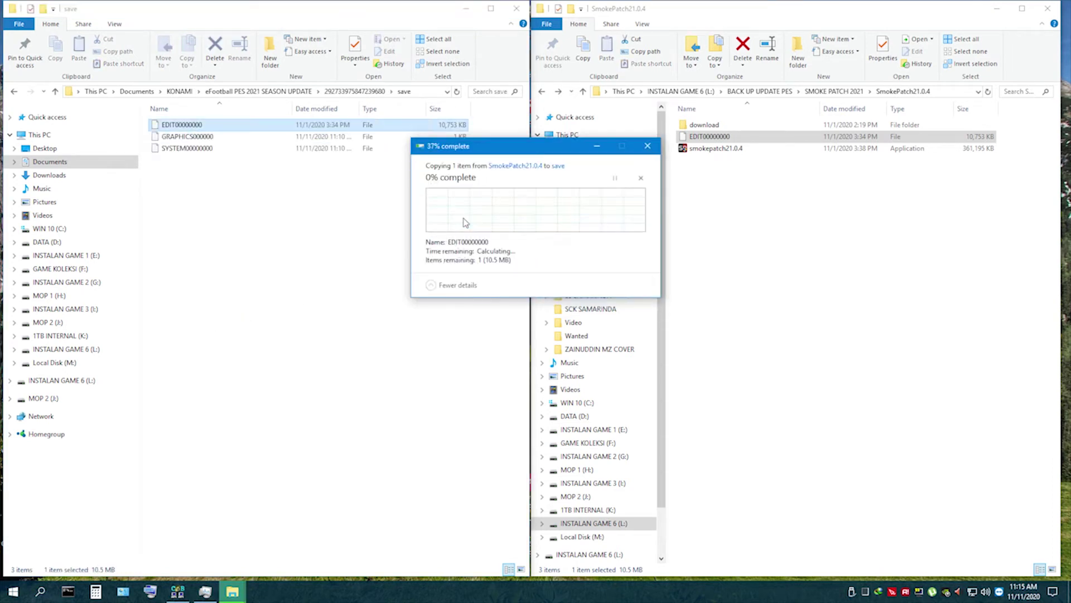
# Show the eFootball PES 2021 folder on DATA (D:) beside the SmokePatch Face Pack folder
pyautogui.click(63, 245)
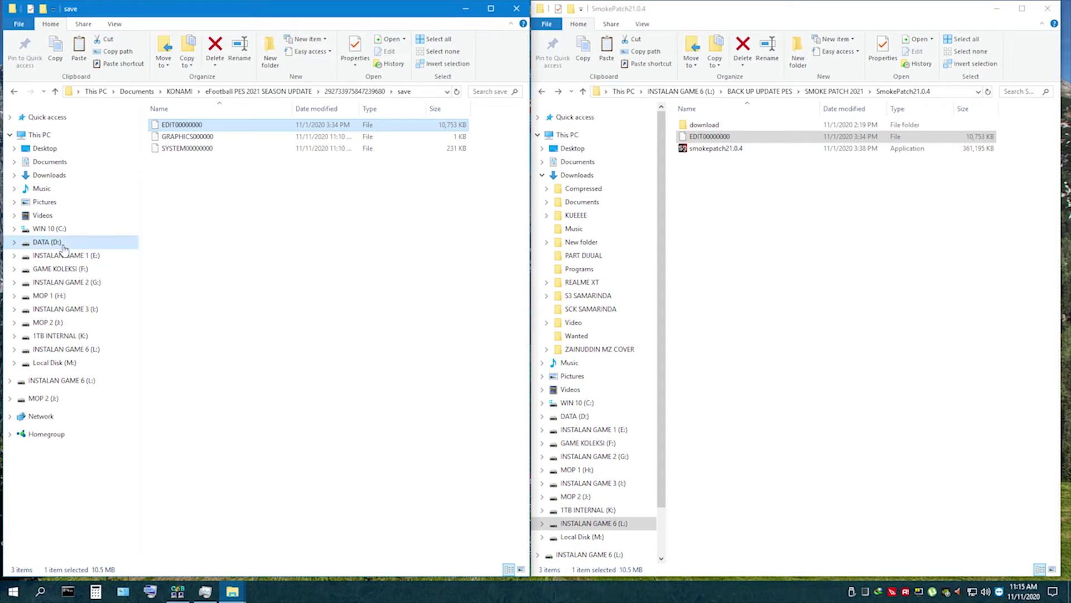
pyautogui.doubleClick(184, 137)
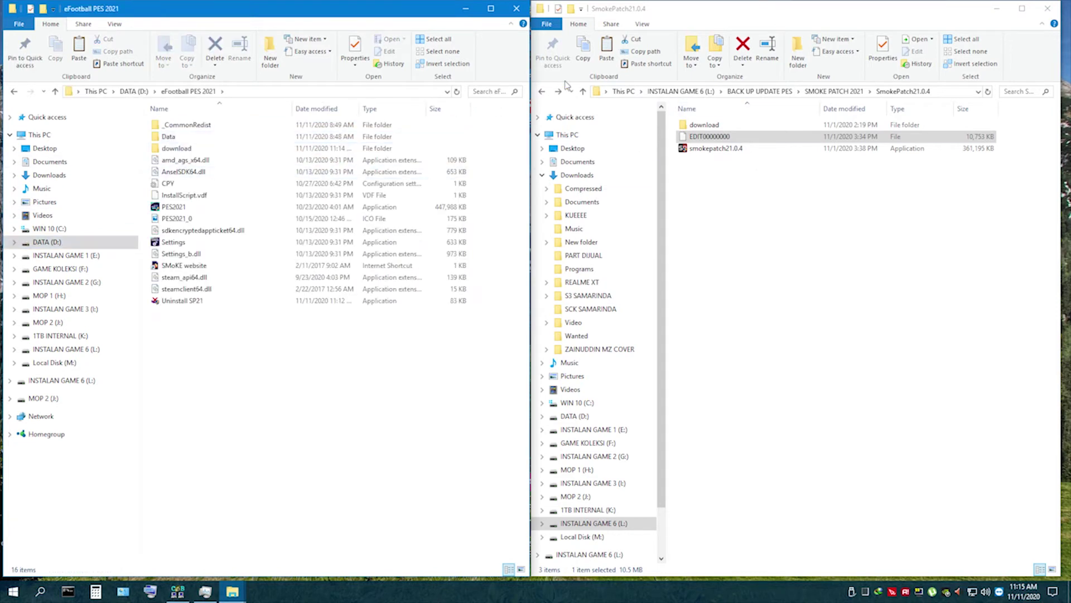
pyautogui.click(541, 93)
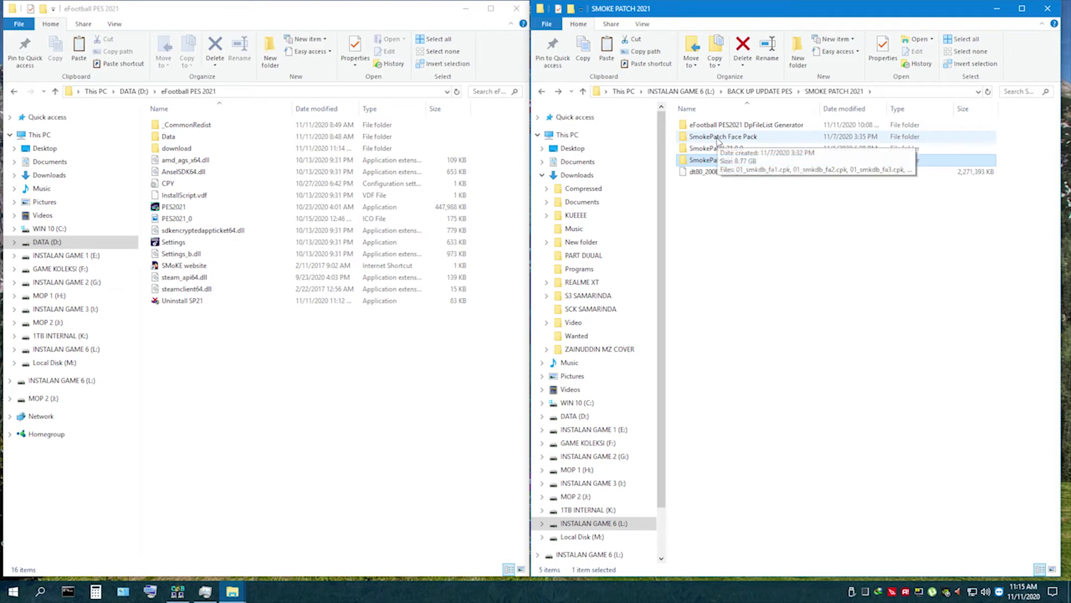
pyautogui.doubleClick(718, 139)
# Check the combined size of all files in the SmokePatch Face Pack folder
pyautogui.click(720, 130)
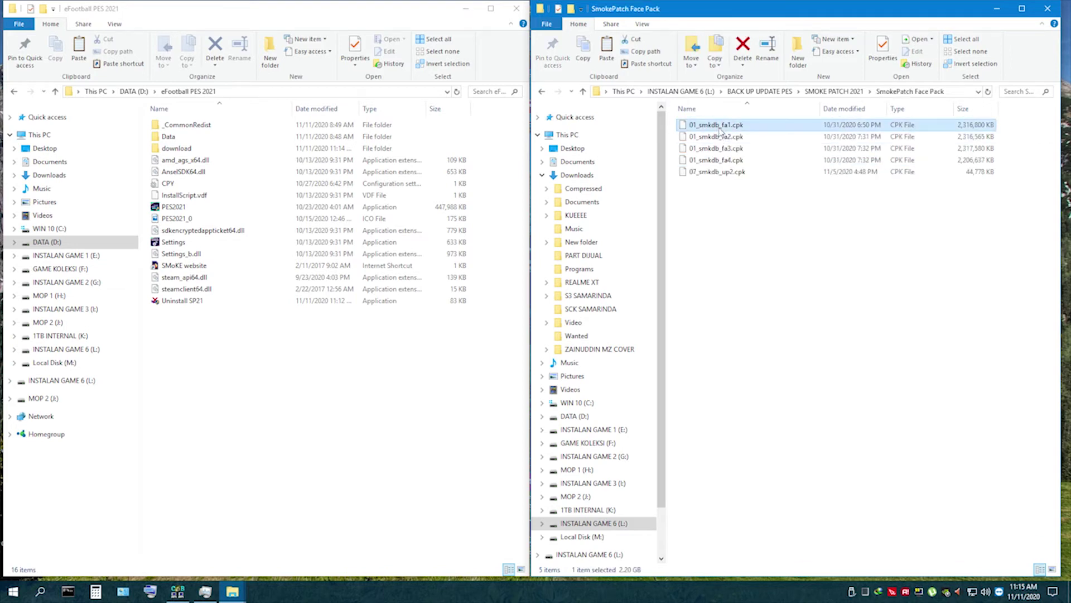
pyautogui.hotkey('ctrl', 'a')
pyautogui.rightClick(720, 130)
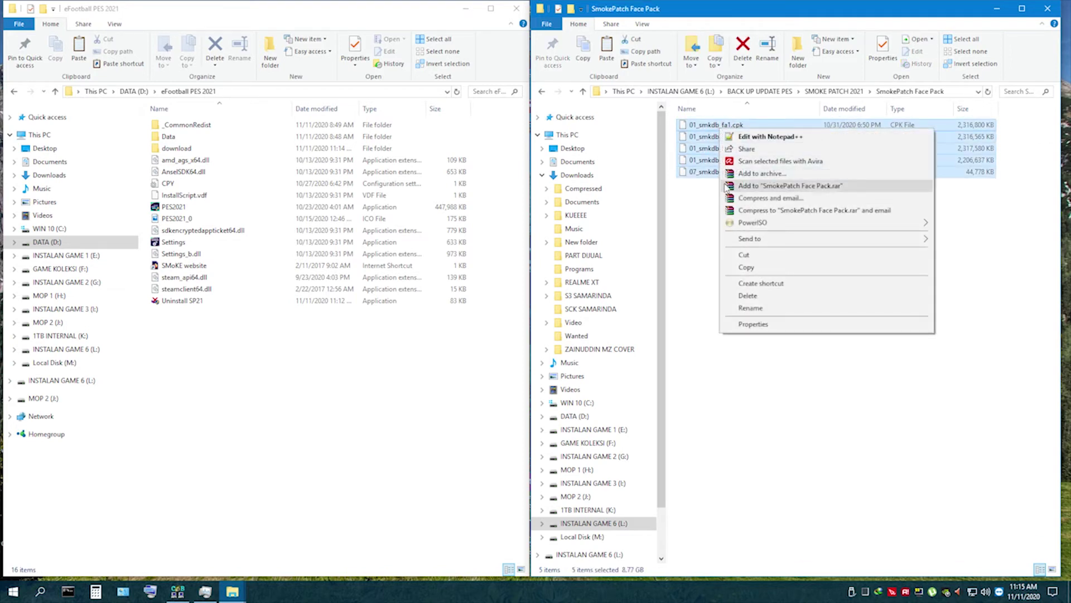
pyautogui.click(751, 323)
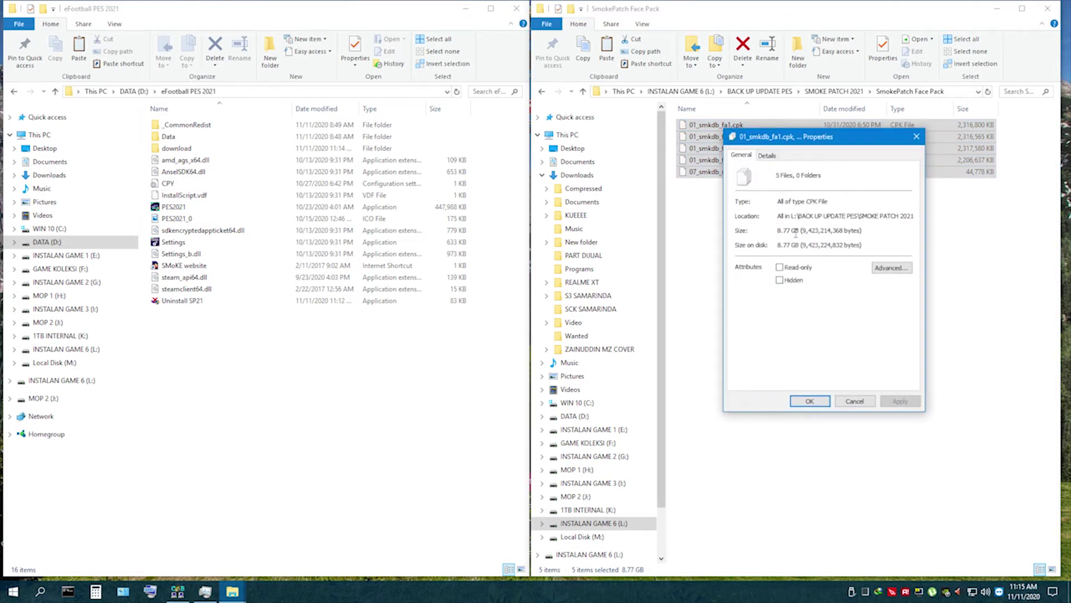
pyautogui.click(916, 136)
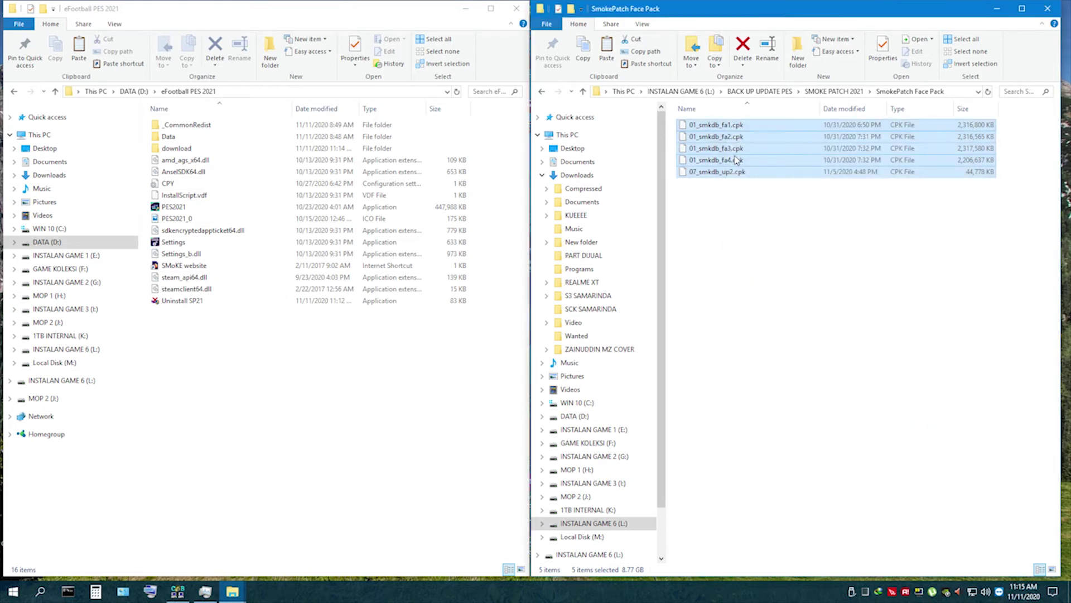
# Copy all SmokePatch Face Pack files into the game's download folder, replacing the existing files
pyautogui.rightClick(734, 157)
pyautogui.click(760, 295)
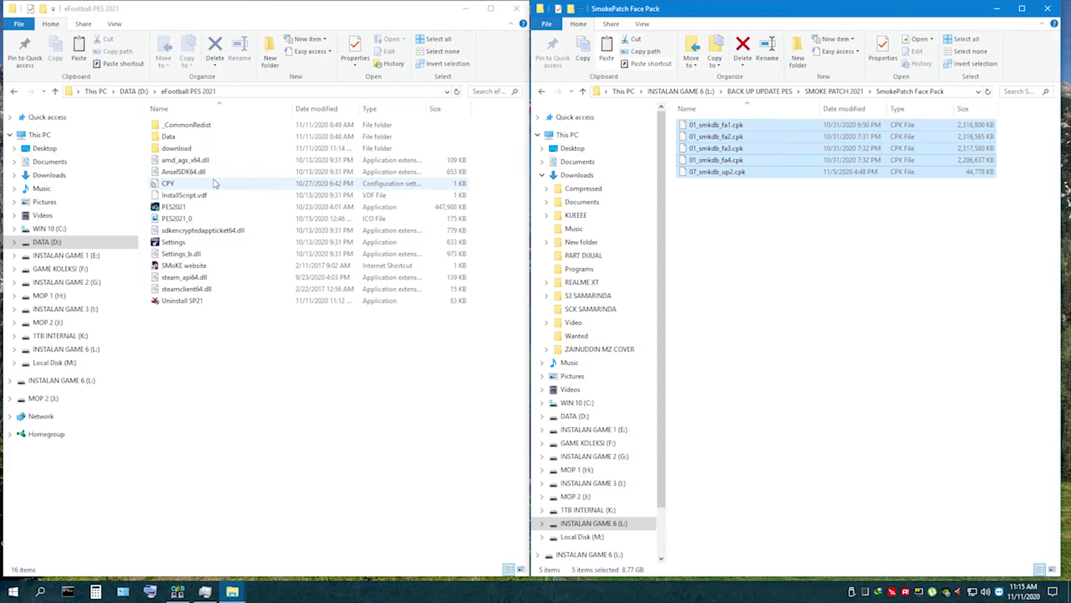
pyautogui.doubleClick(182, 148)
pyautogui.rightClick(261, 211)
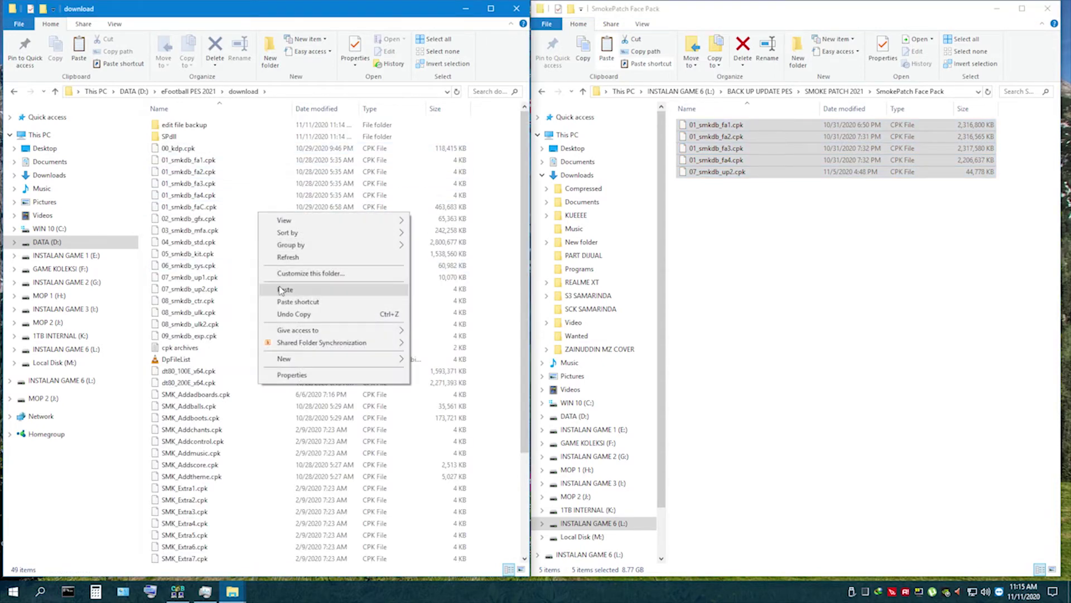
pyautogui.click(277, 288)
pyautogui.click(472, 207)
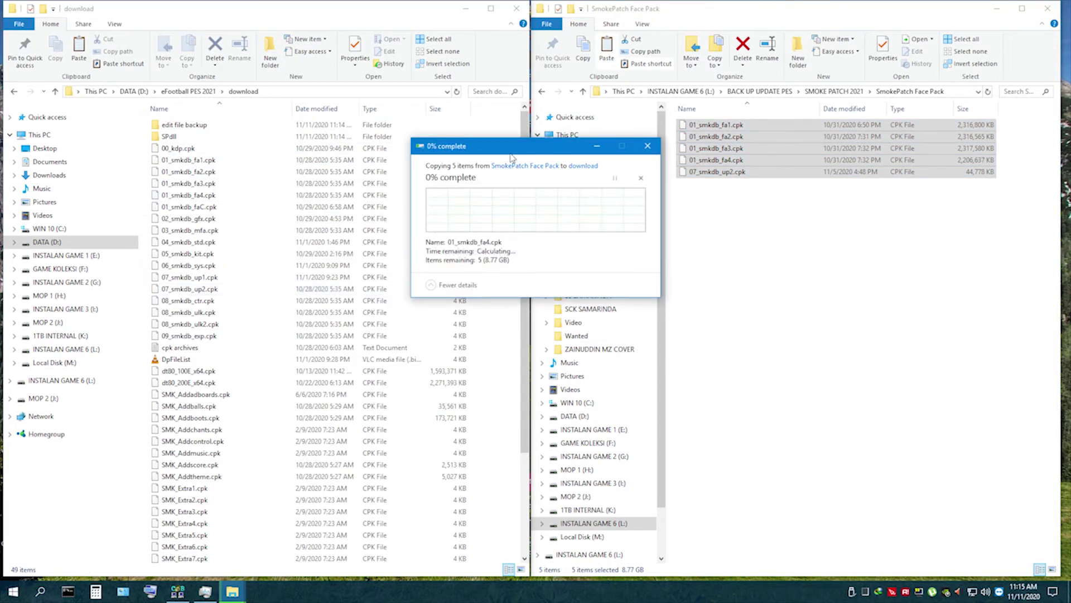
# Minimize both folder windows and move the copy progress window aside on the desktop
pyautogui.moveTo(510, 152); pyautogui.dragTo(305, 271)
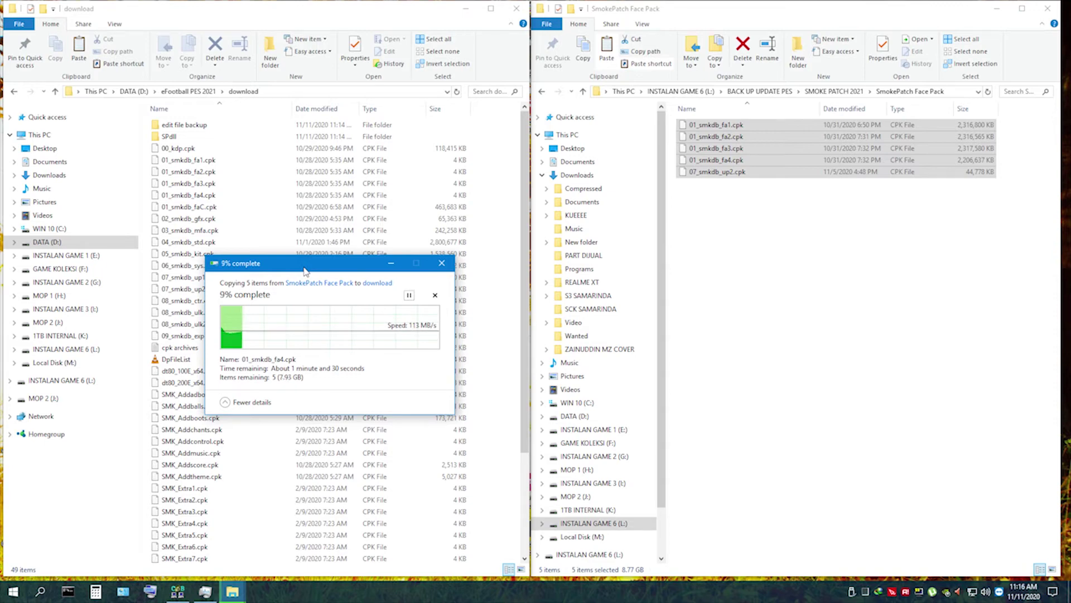
pyautogui.click(468, 8)
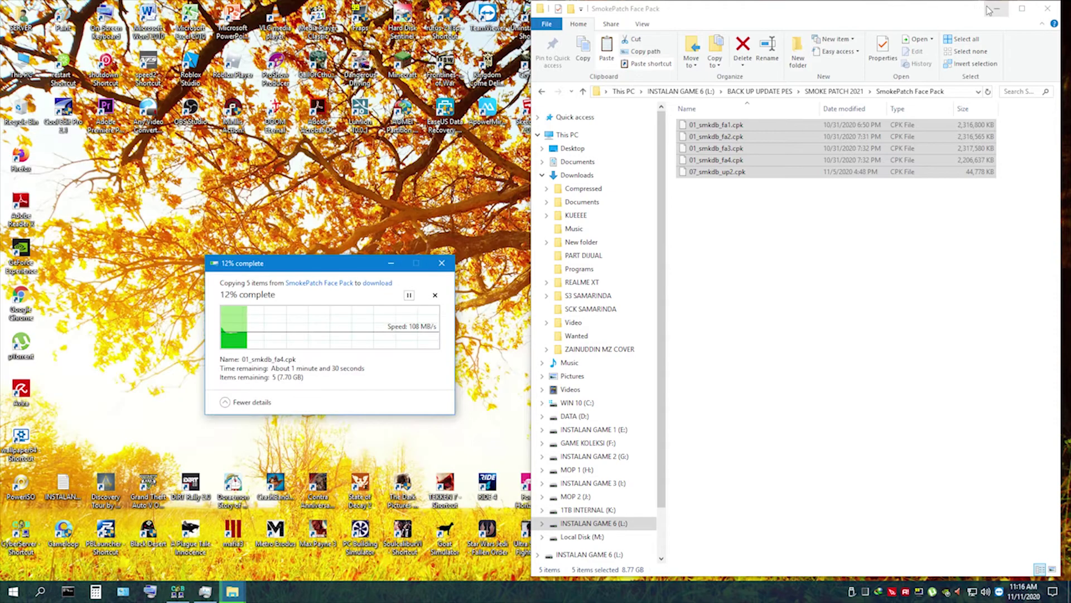
pyautogui.click(996, 8)
pyautogui.moveTo(342, 264); pyautogui.dragTo(188, 162)
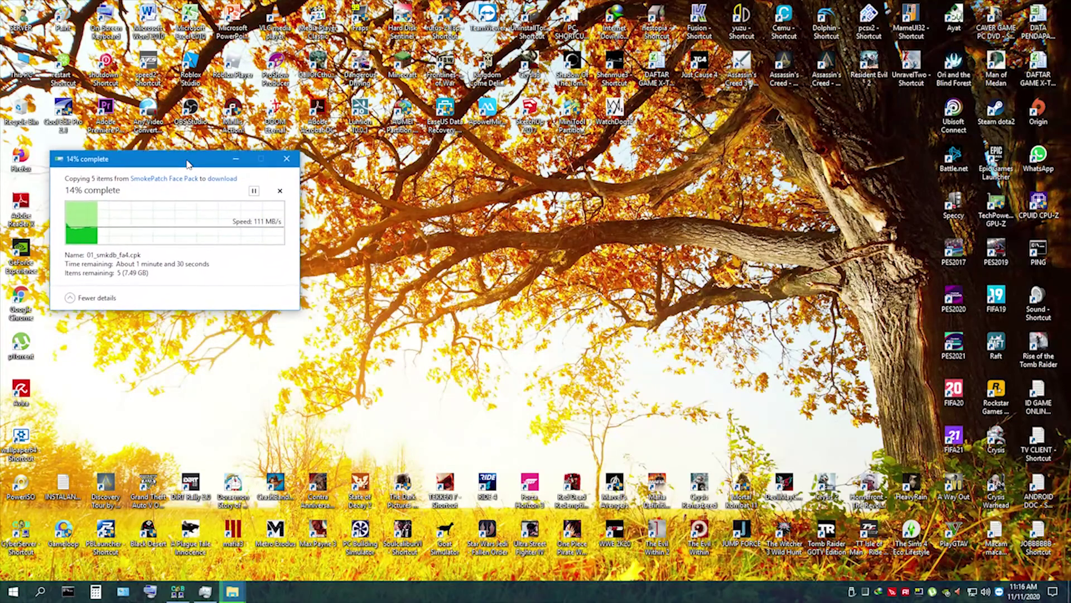
# Switch to the next desktop background and move the copy progress window slightly across the desktop
pyautogui.rightClick(611, 227)
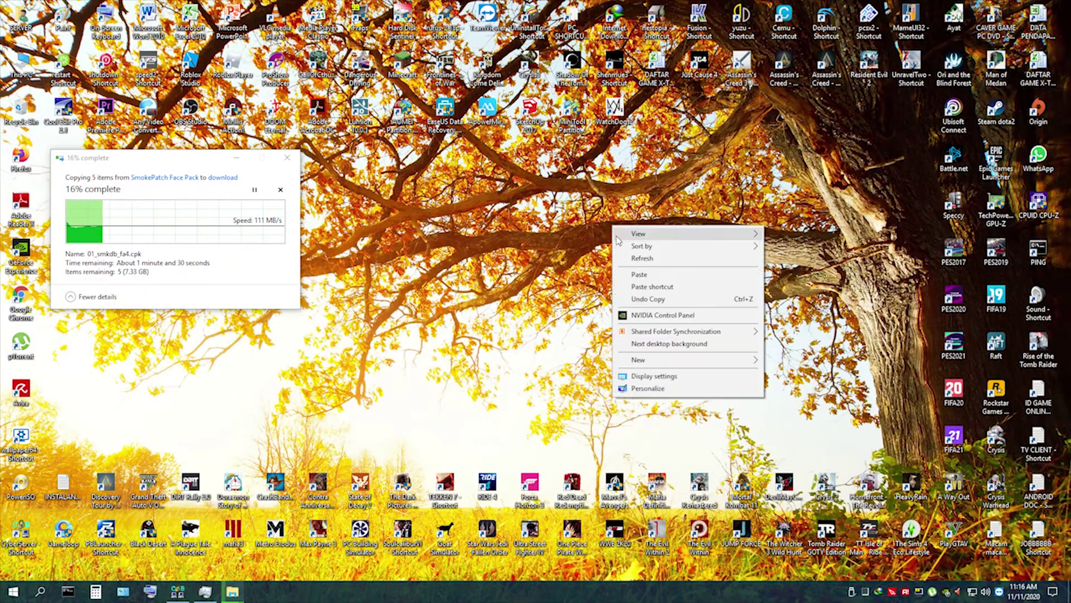
pyautogui.click(636, 343)
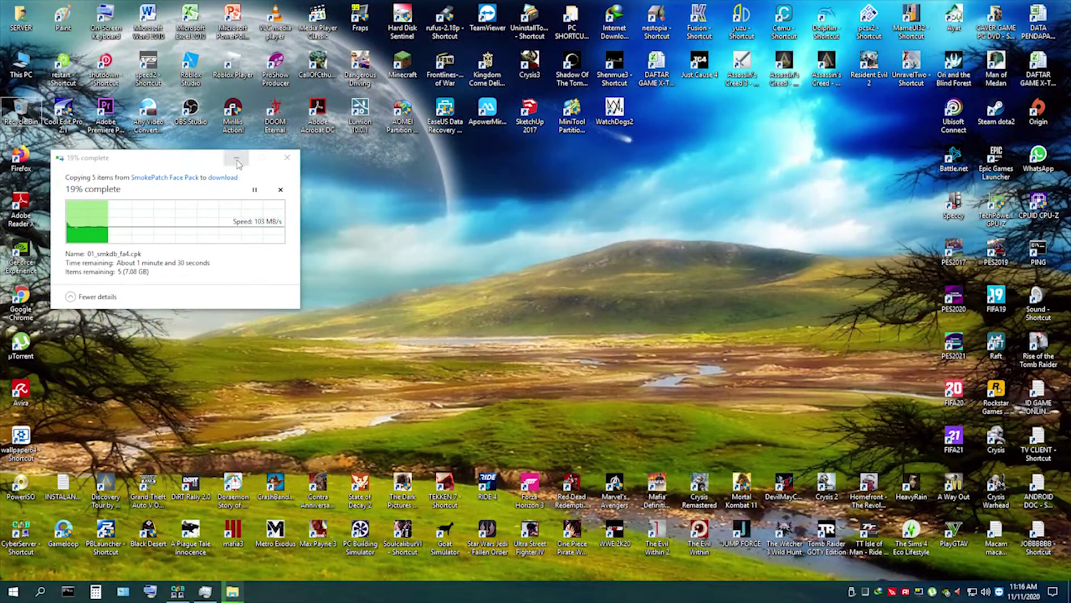
pyautogui.moveTo(195, 161); pyautogui.dragTo(247, 165)
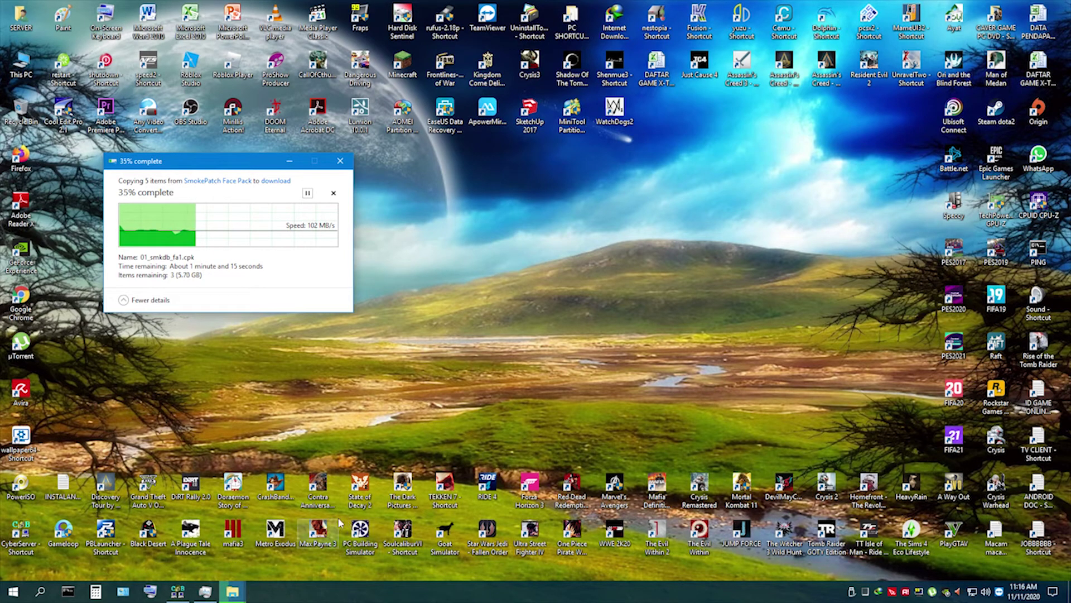
# Return to the SMOKE PATCH 2021 folder and check the combined size of all its contents
pyautogui.click(232, 591)
pyautogui.click(217, 562)
pyautogui.click(217, 562)
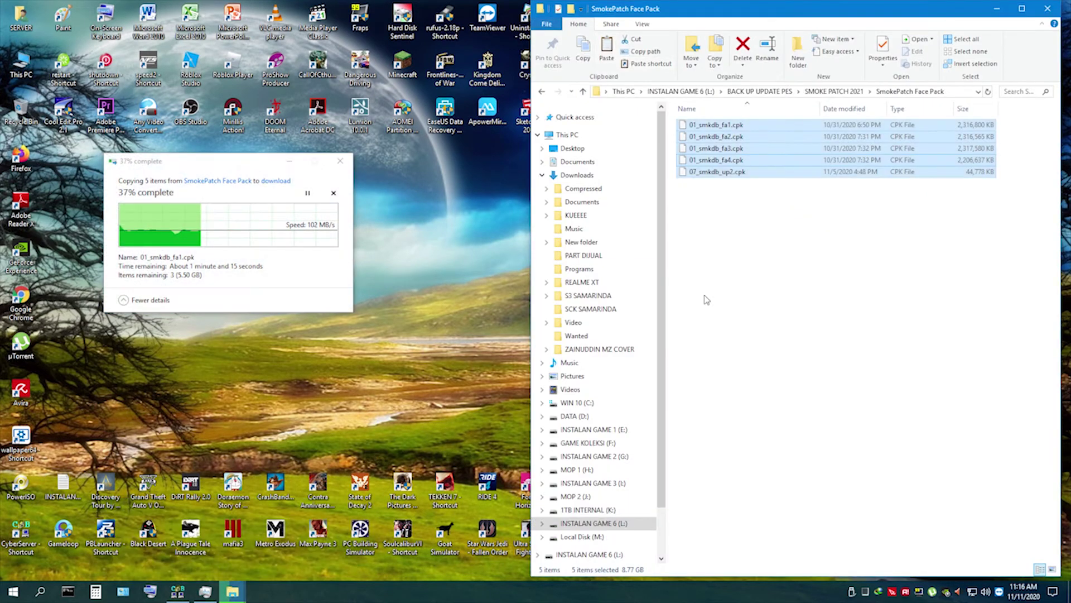
pyautogui.click(542, 92)
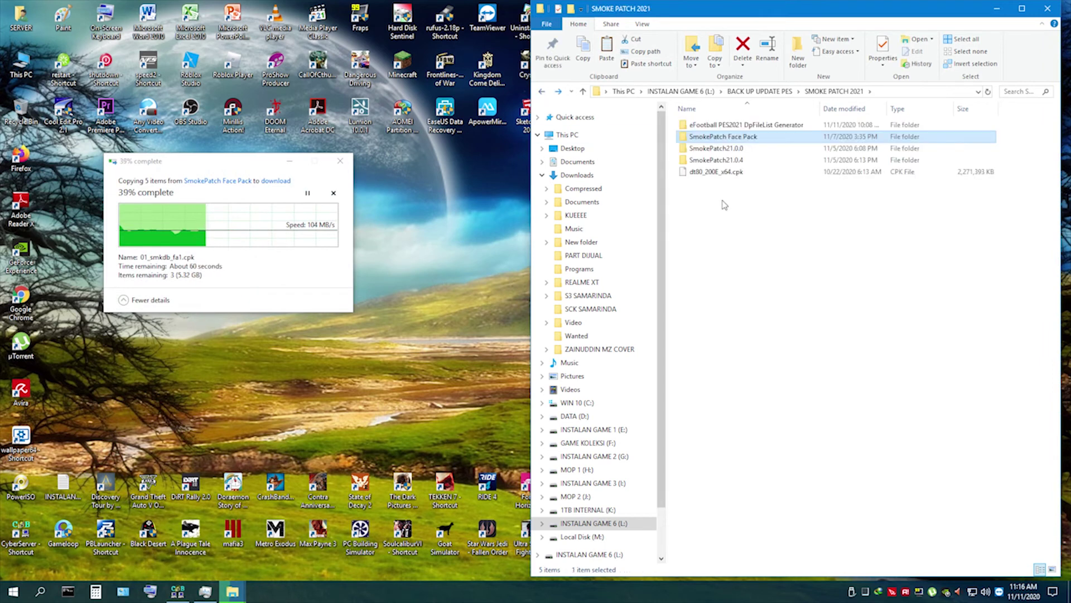
pyautogui.moveTo(774, 285); pyautogui.dragTo(722, 126)
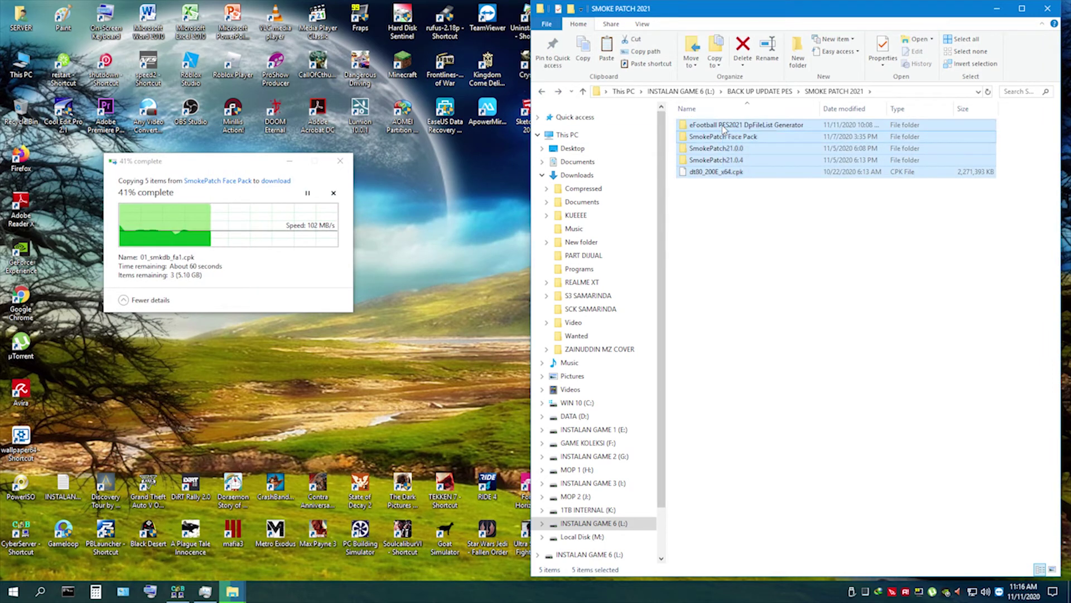
pyautogui.rightClick(723, 128)
pyautogui.click(757, 366)
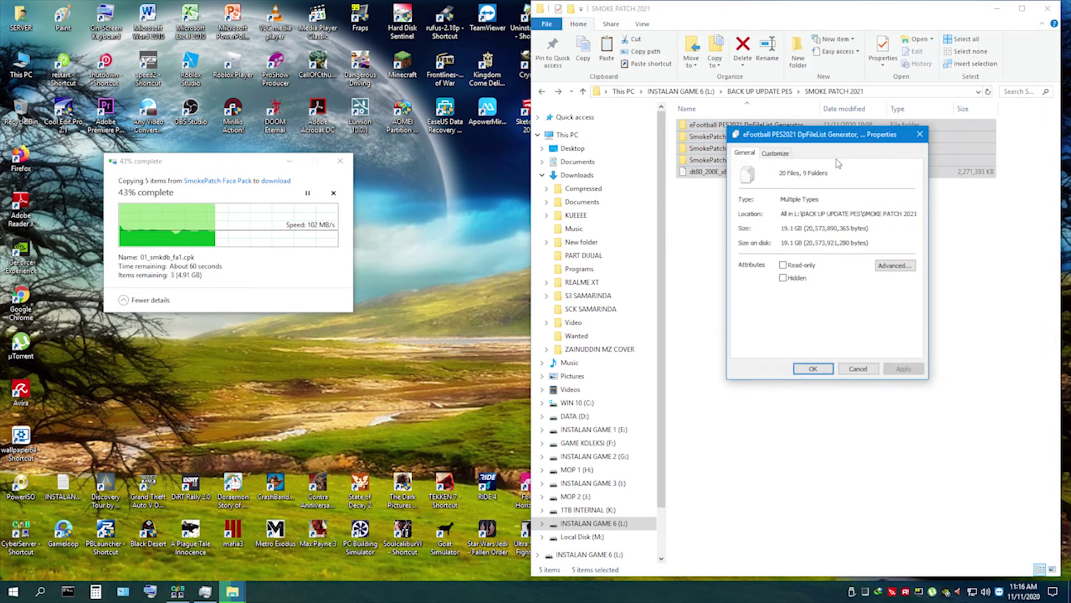
pyautogui.moveTo(829, 145); pyautogui.dragTo(823, 229)
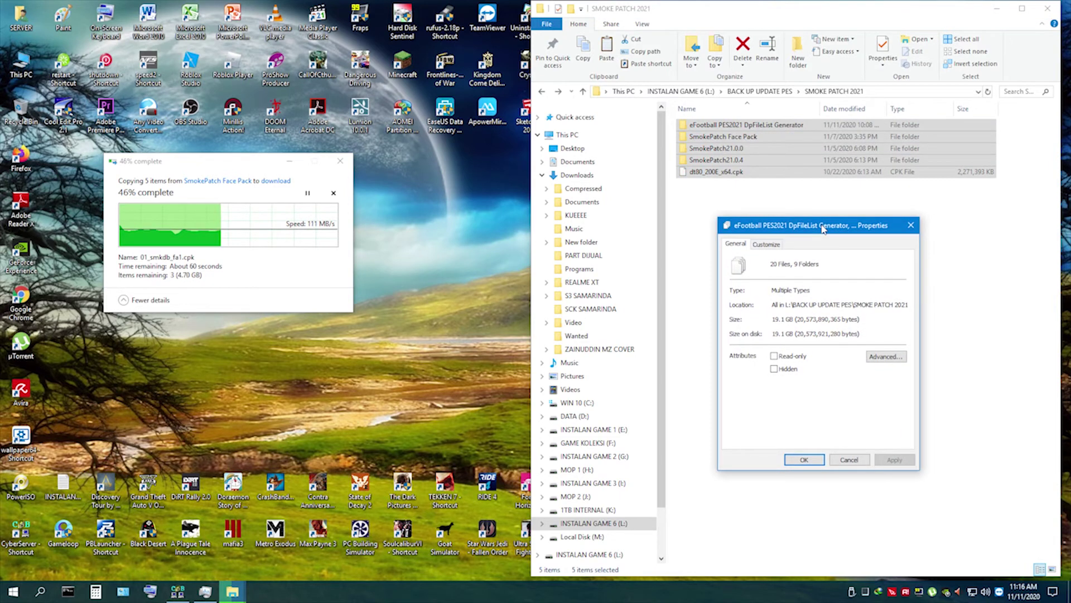
pyautogui.click(911, 224)
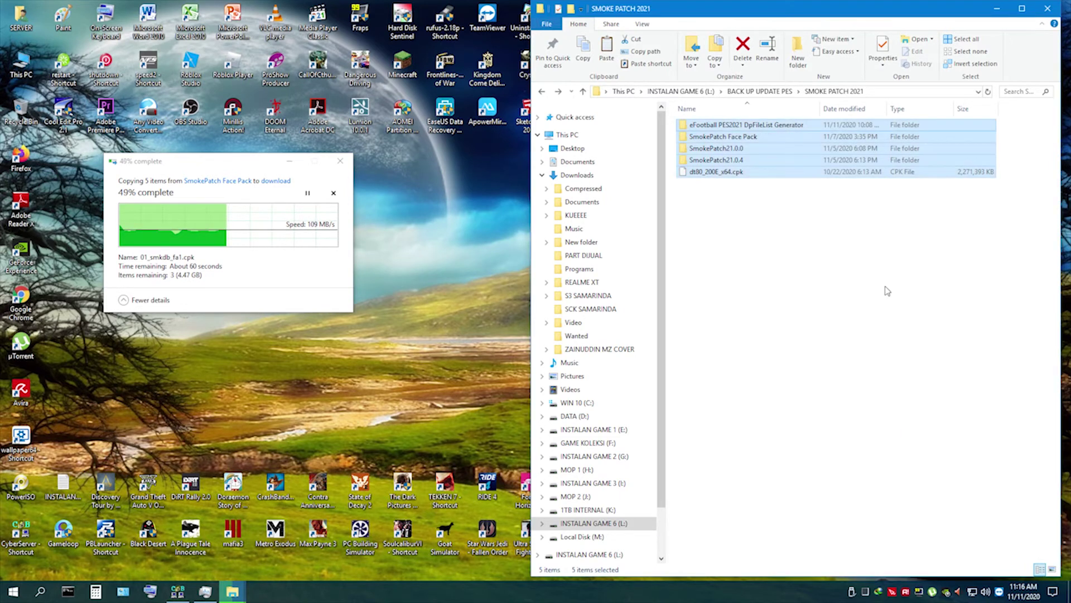
pyautogui.click(887, 290)
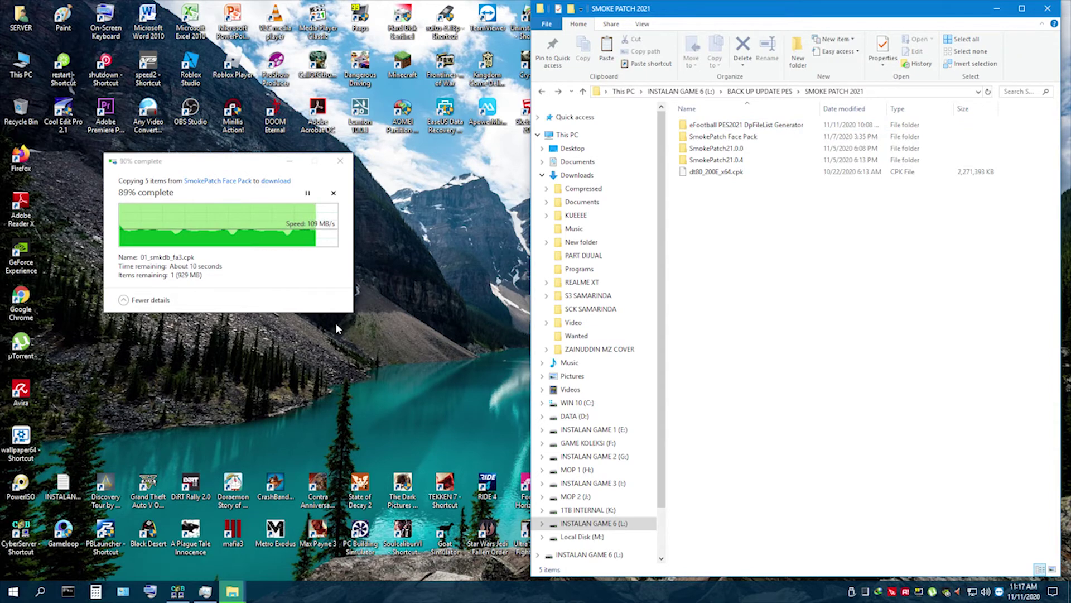
# Restore the game's download folder beside the SMOKE PATCH 2021 folder and check on the file copy
pyautogui.click(232, 595)
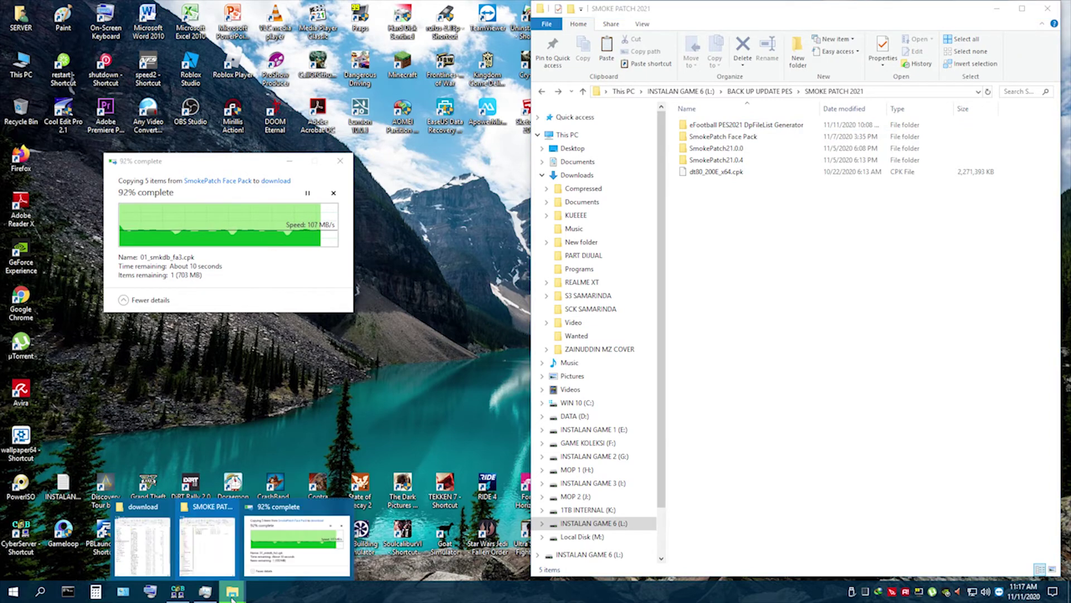
pyautogui.click(142, 541)
pyautogui.click(232, 595)
pyautogui.click(218, 540)
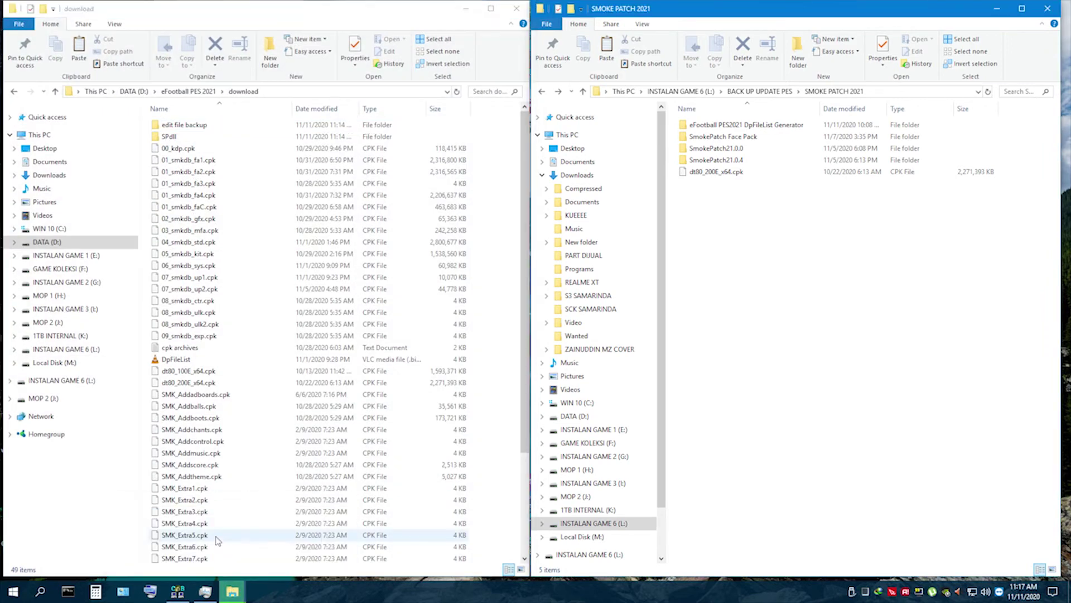
pyautogui.click(232, 596)
pyautogui.click(277, 555)
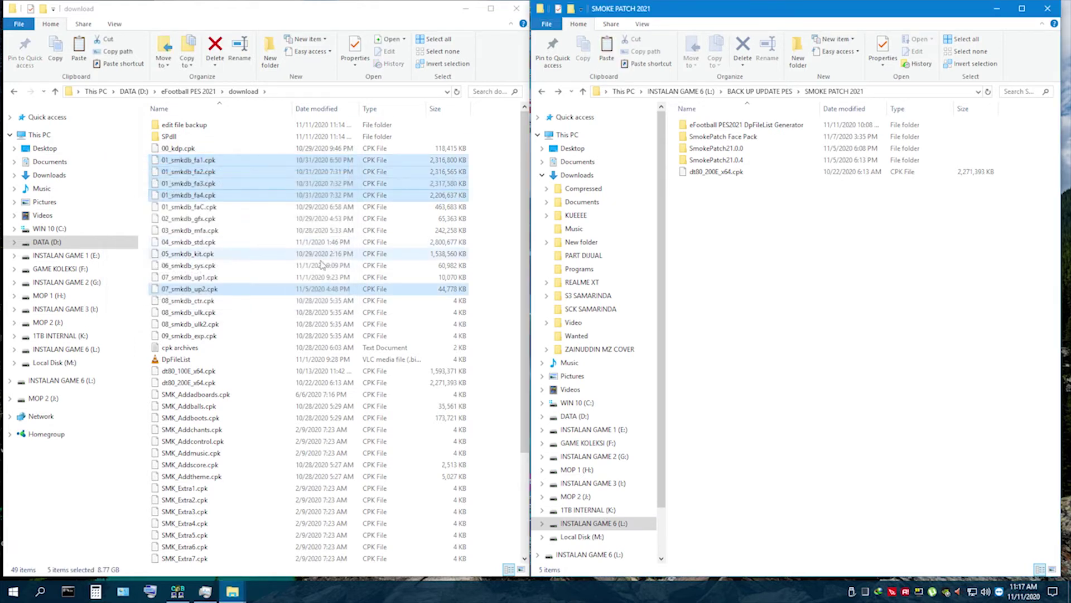
# Copy everything in the eFootball PES2021 DpFileList Generator folder into the game's download folder, replacing the existing files
pyautogui.doubleClick(751, 129)
pyautogui.moveTo(764, 276); pyautogui.dragTo(693, 127)
pyautogui.rightClick(693, 127)
pyautogui.click(712, 294)
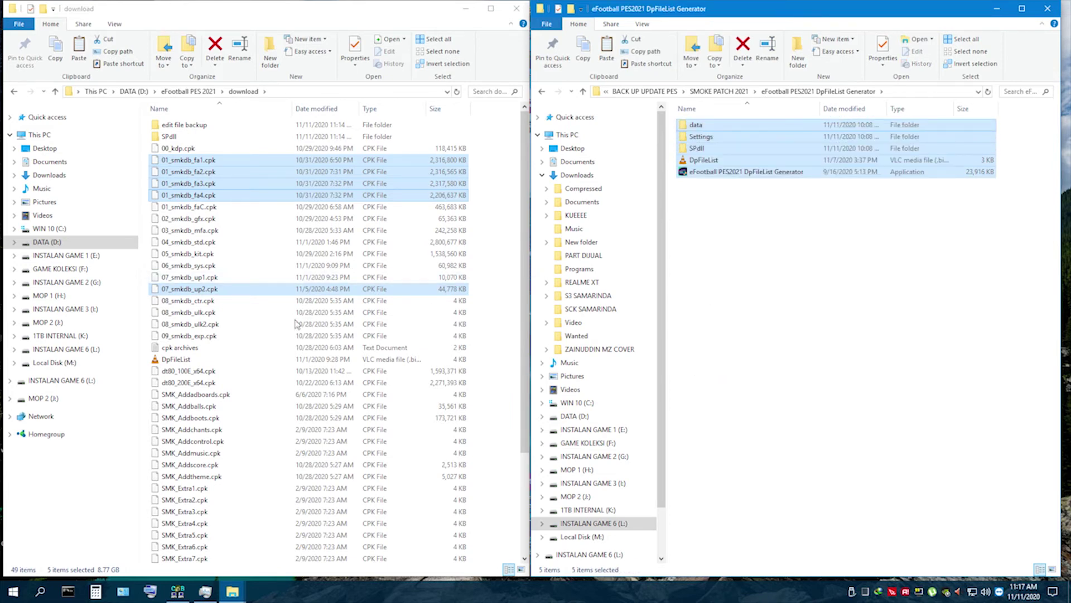
pyautogui.rightClick(257, 331)
pyautogui.click(281, 408)
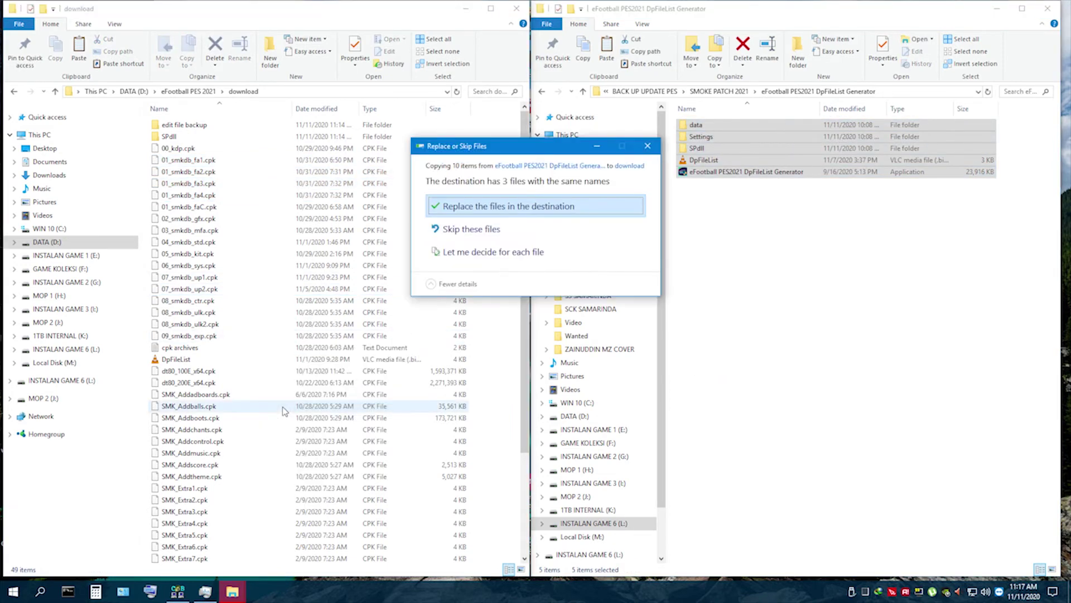
pyautogui.click(476, 207)
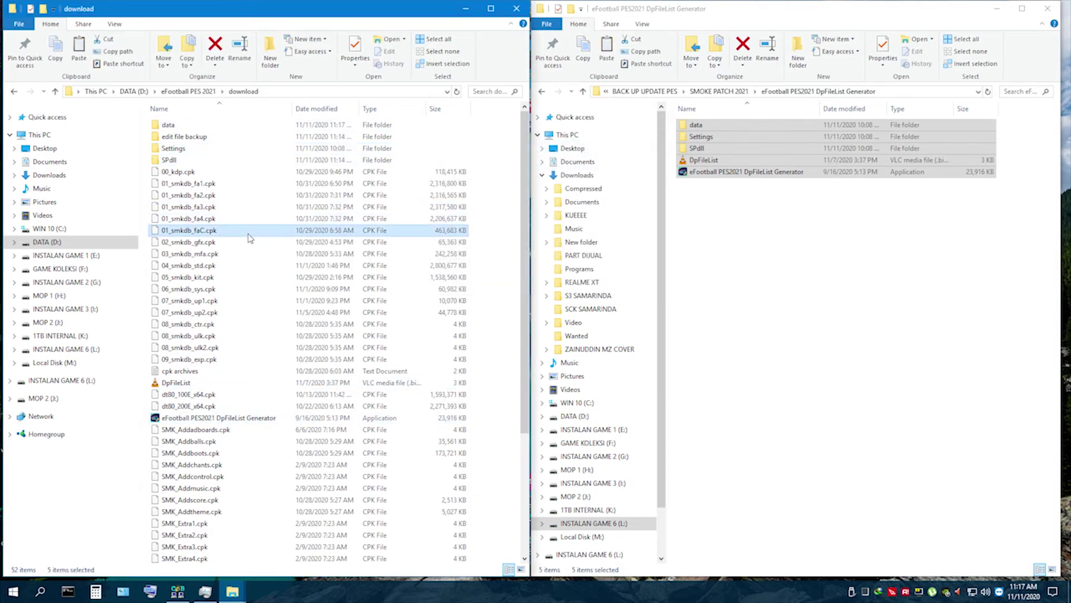
# Run eFootball PES2021 DpFileList Generator from the download folder as administrator and set its CPKs path to D:\eFootball PES 2021\download
pyautogui.click(232, 420)
pyautogui.rightClick(231, 419)
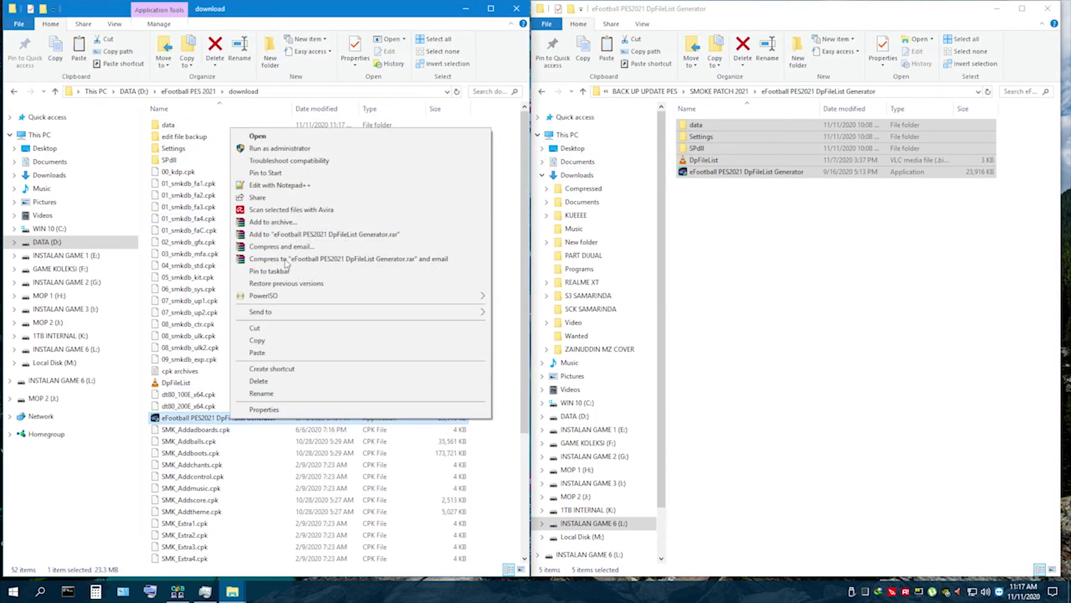
pyautogui.click(282, 149)
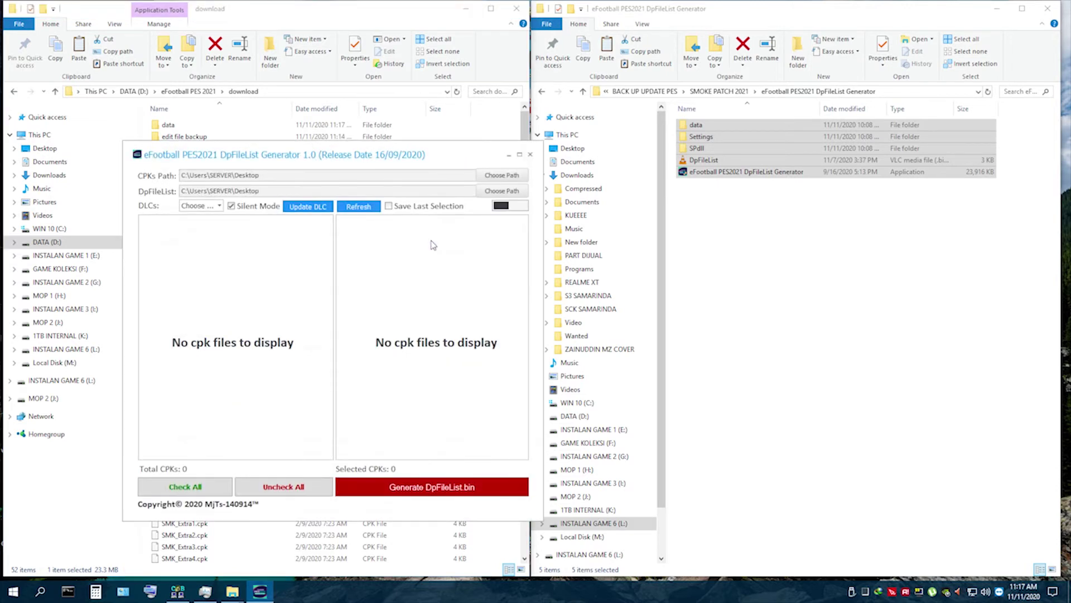
pyautogui.click(505, 175)
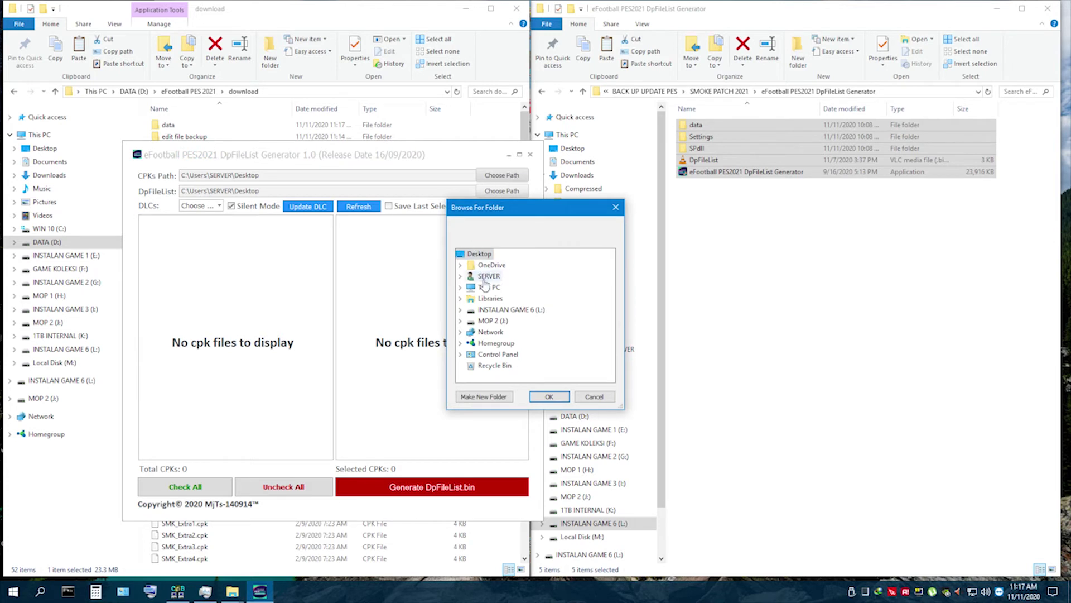
pyautogui.doubleClick(489, 286)
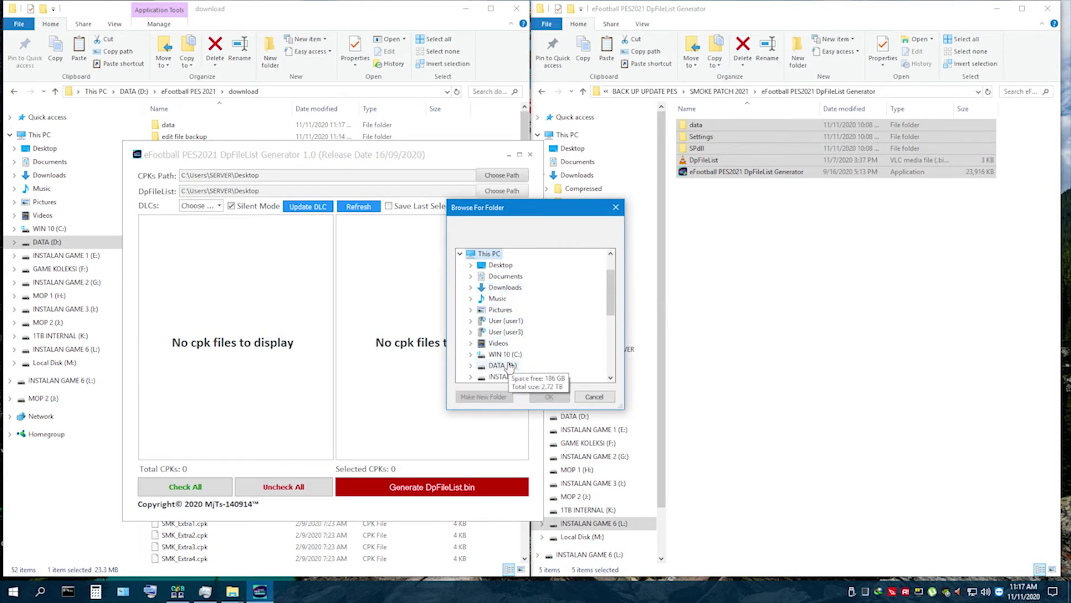
pyautogui.doubleClick(505, 343)
pyautogui.doubleClick(525, 276)
pyautogui.doubleClick(525, 309)
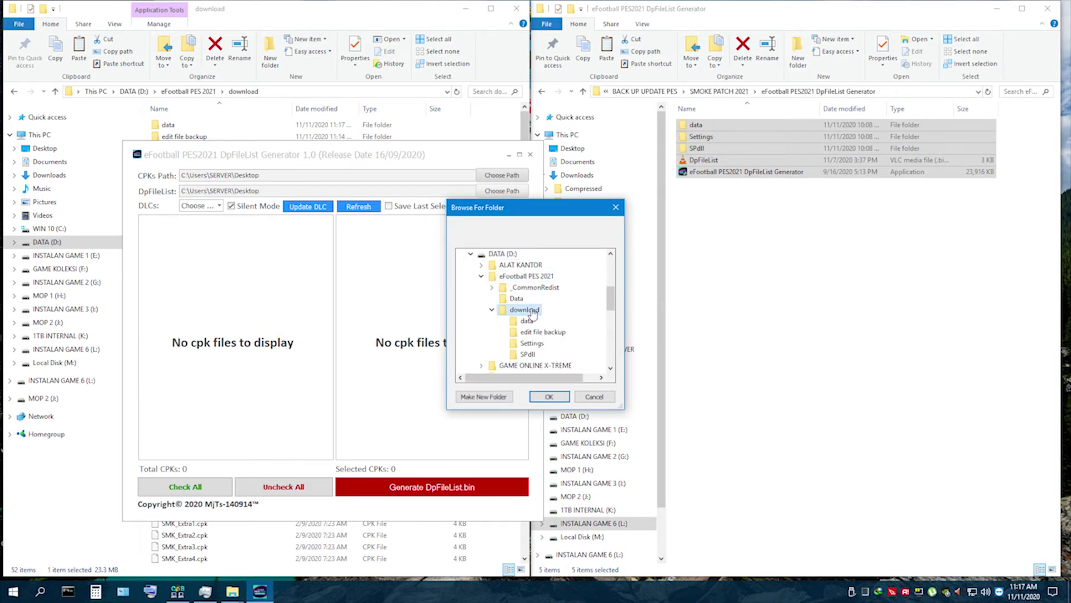
pyautogui.click(550, 397)
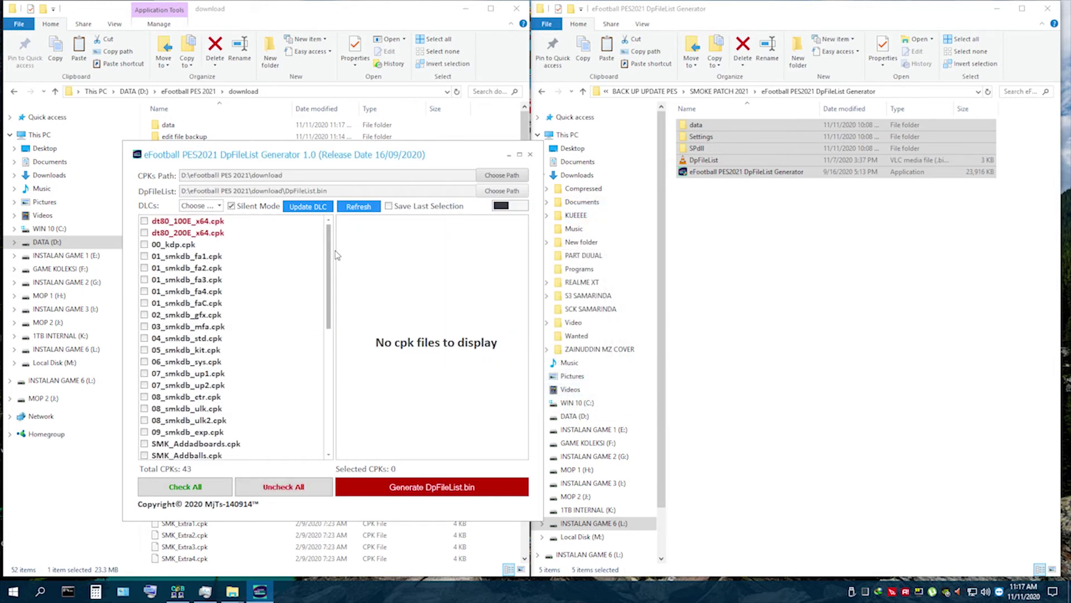
# Generate DpFileList.bin with all CPK files checked and DLCs set to No DLC, and close the generator
pyautogui.moveTo(336, 255)
pyautogui.mouseDown()
pyautogui.moveTo(323, 402)
pyautogui.moveTo(335, 246)
pyautogui.mouseUp()
pyautogui.click(200, 485)
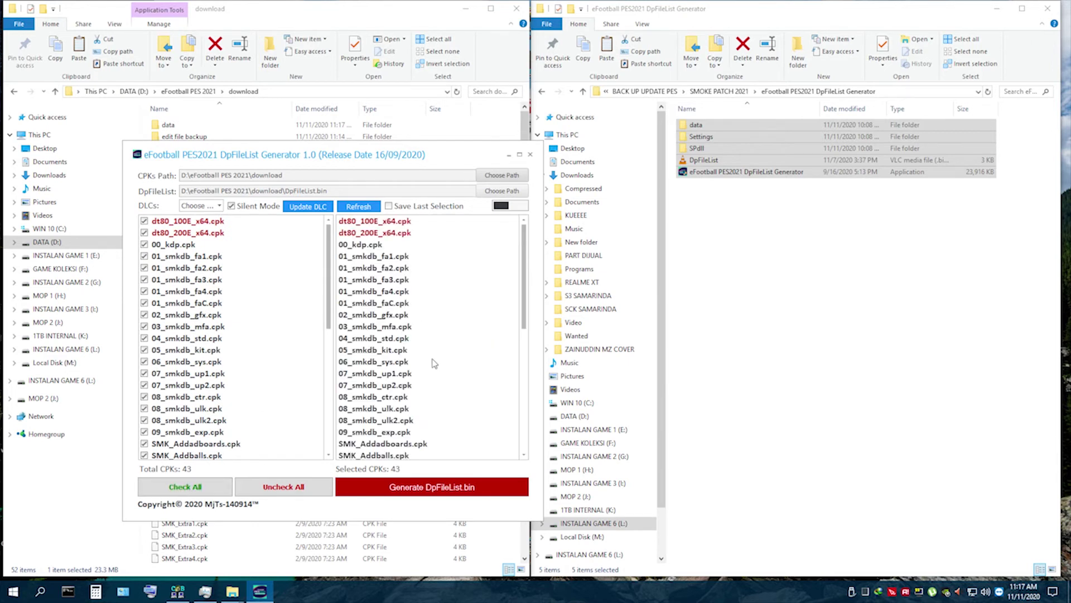
pyautogui.click(219, 206)
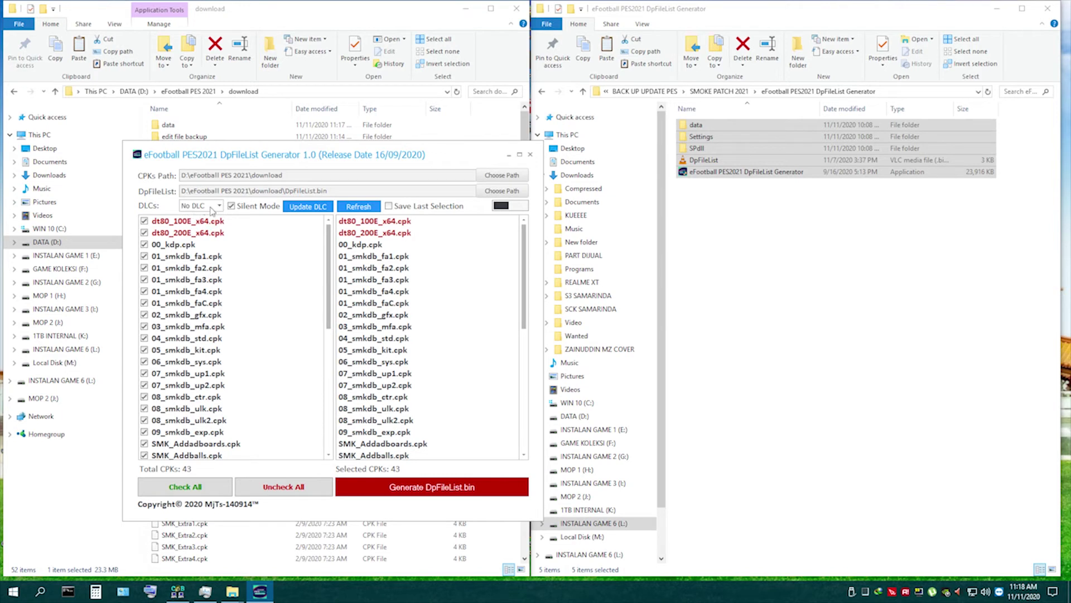
pyautogui.click(444, 484)
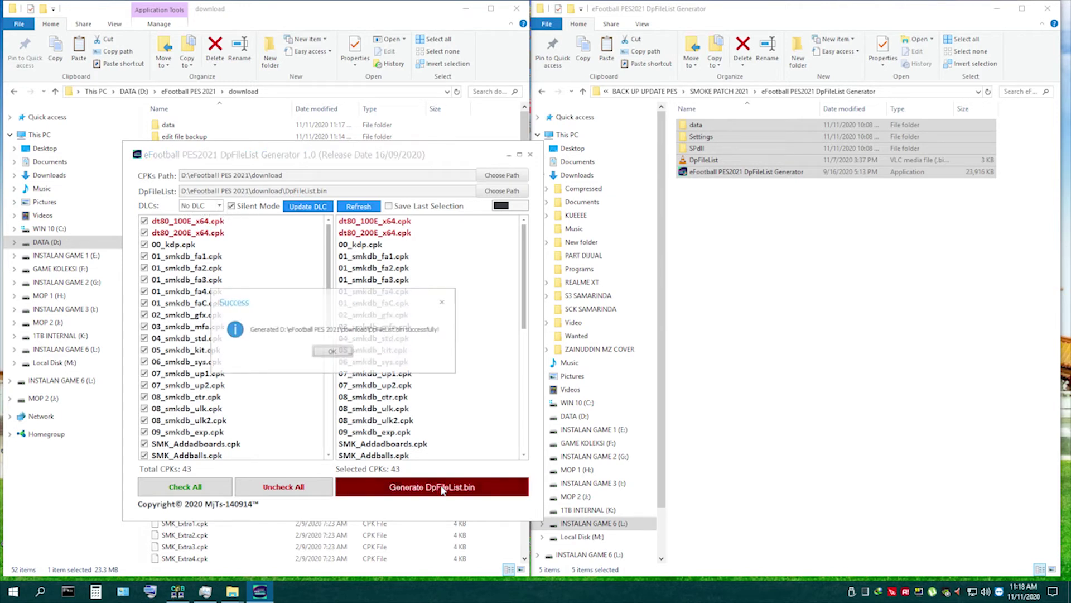
pyautogui.click(332, 352)
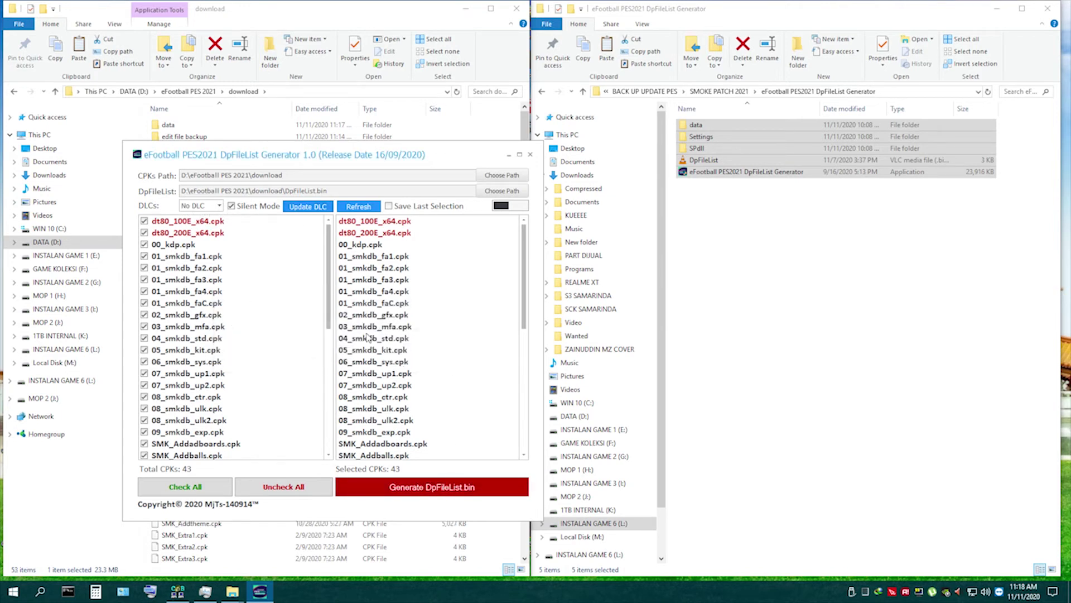
pyautogui.click(530, 155)
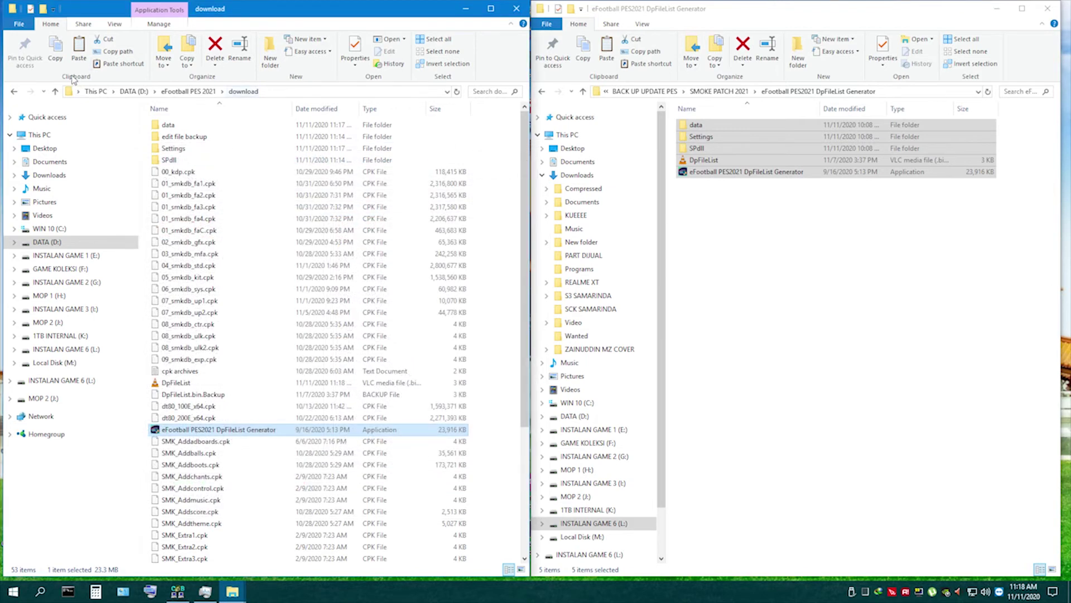
# Launch PES2021 from the eFootball PES 2021 folder and continue past the title screen
pyautogui.click(14, 92)
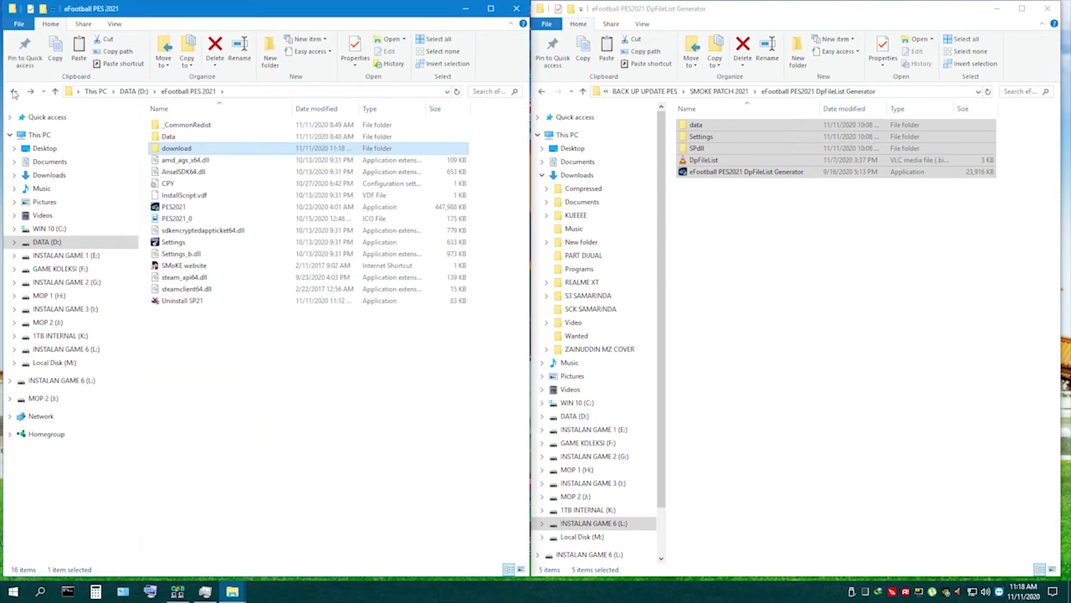
pyautogui.doubleClick(169, 207)
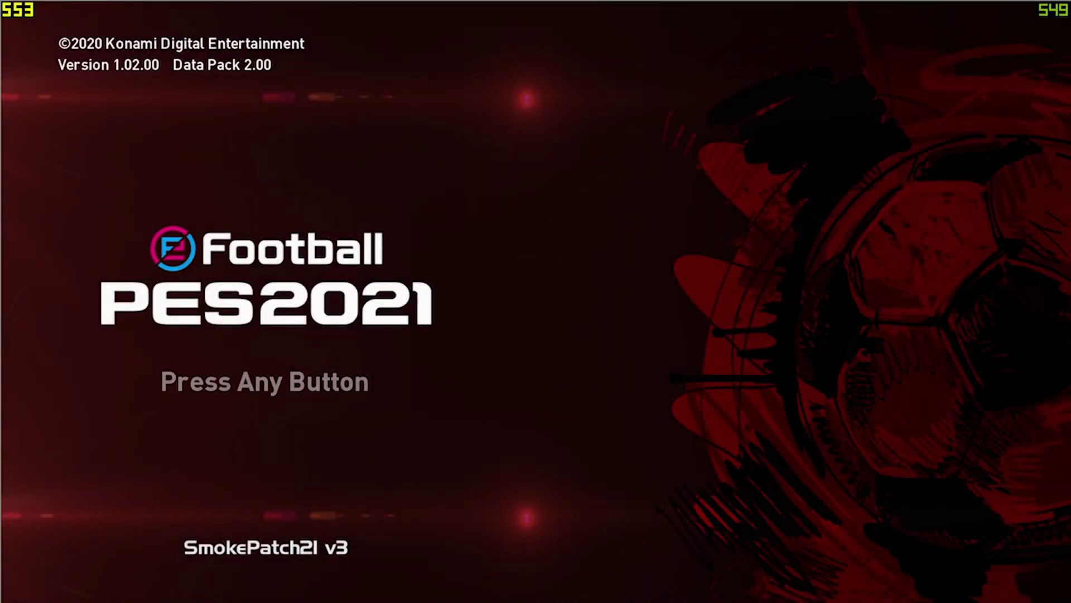
pyautogui.press('Return')
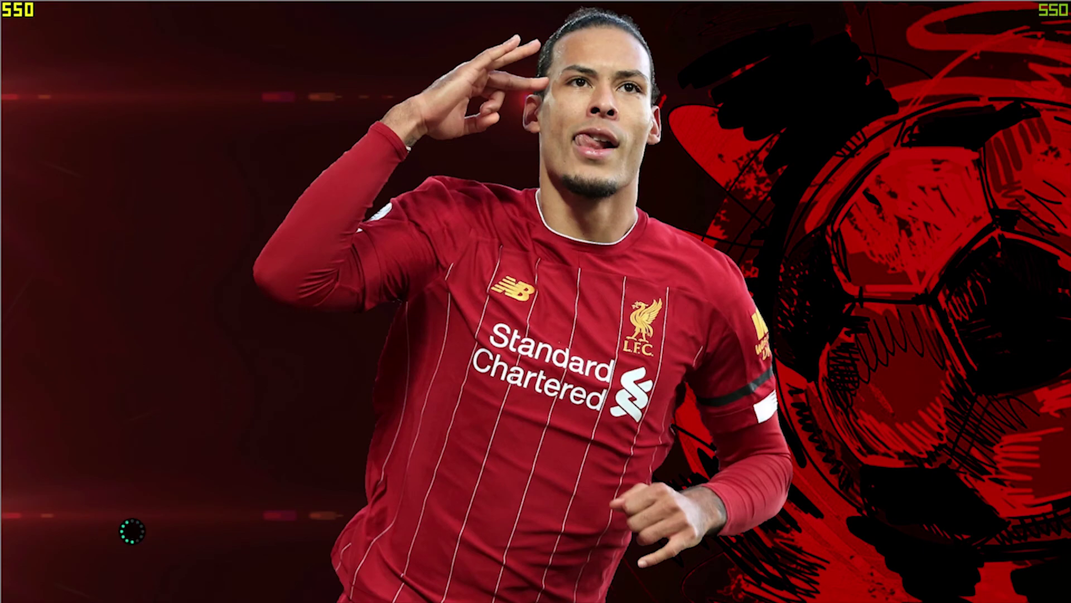
# Confirm Indonesia as the country/region and continue to the game's main menu
pyautogui.press('Return')
pyautogui.press('Return')
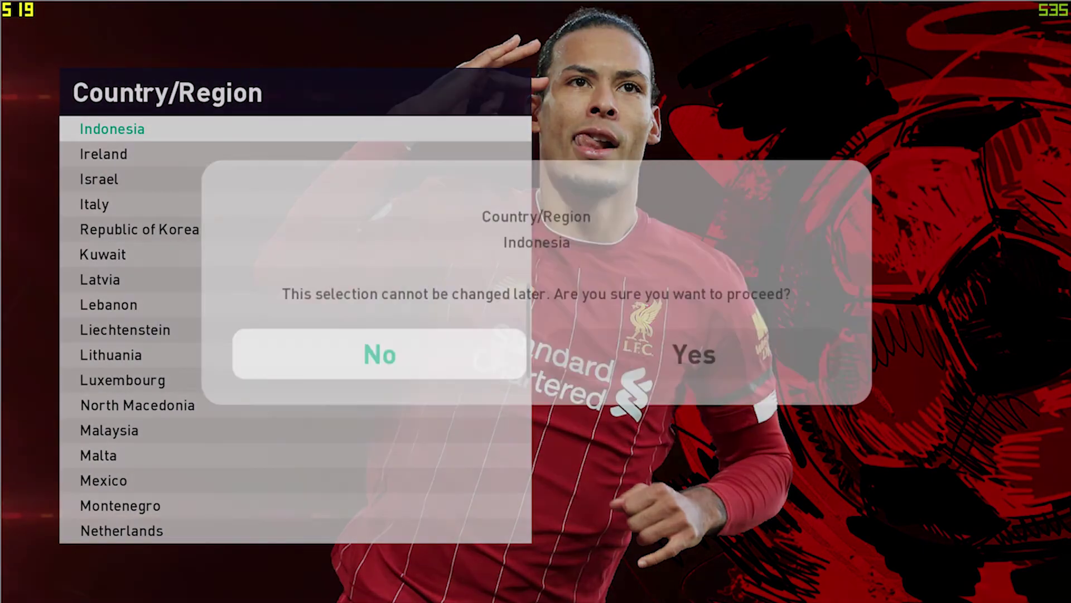
pyautogui.press('Right')
pyautogui.press('Return')
pyautogui.press('Down')
pyautogui.press('Return')
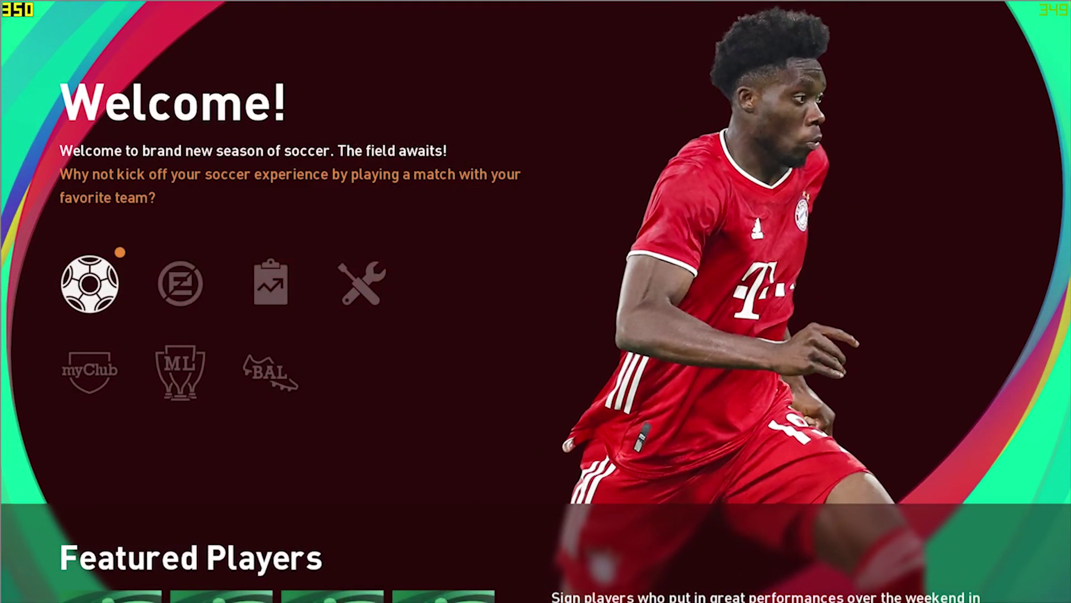
# Start setting up a match from the main menu's soccer ball entry and continue to the team selection
pyautogui.press('Return')
pyautogui.press('Return')
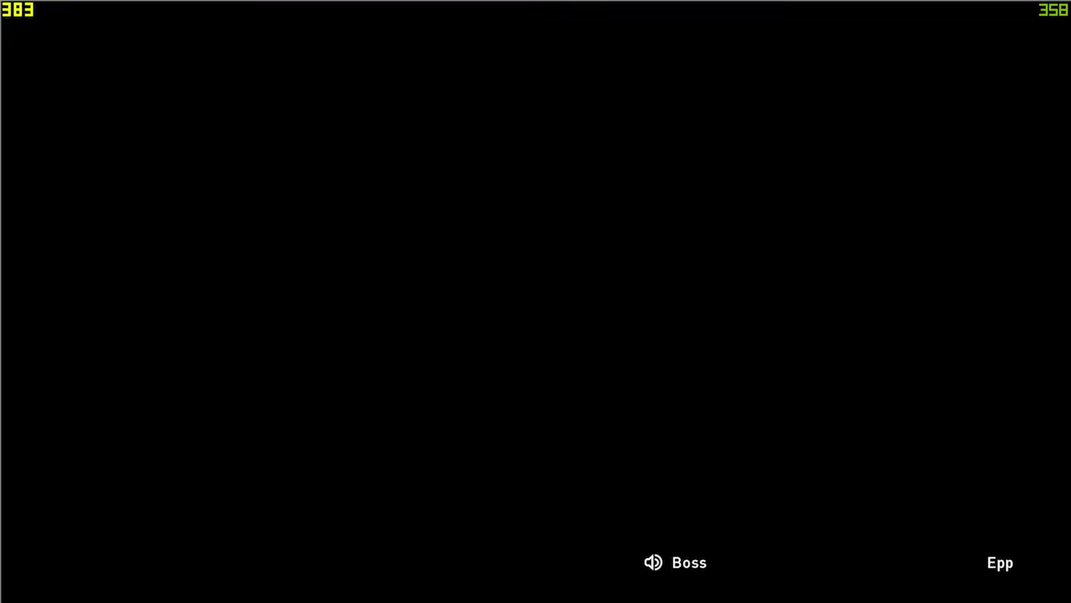
pyautogui.press('Return')
pyautogui.press('Return')
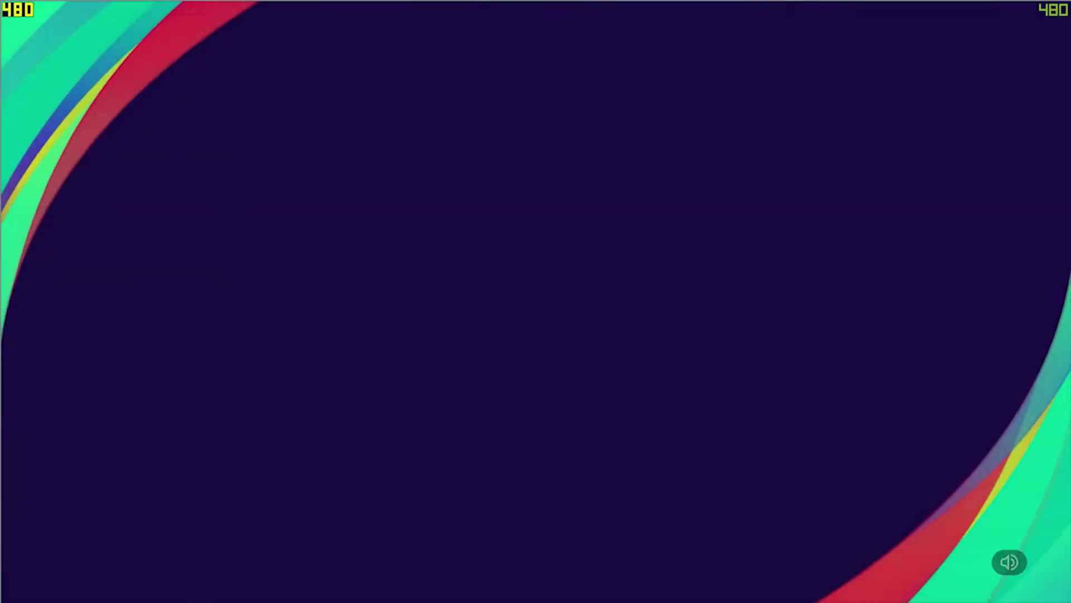
# Choose Chelsea from the Premier League as the home team
pyautogui.press('Down')
pyautogui.press('Down')
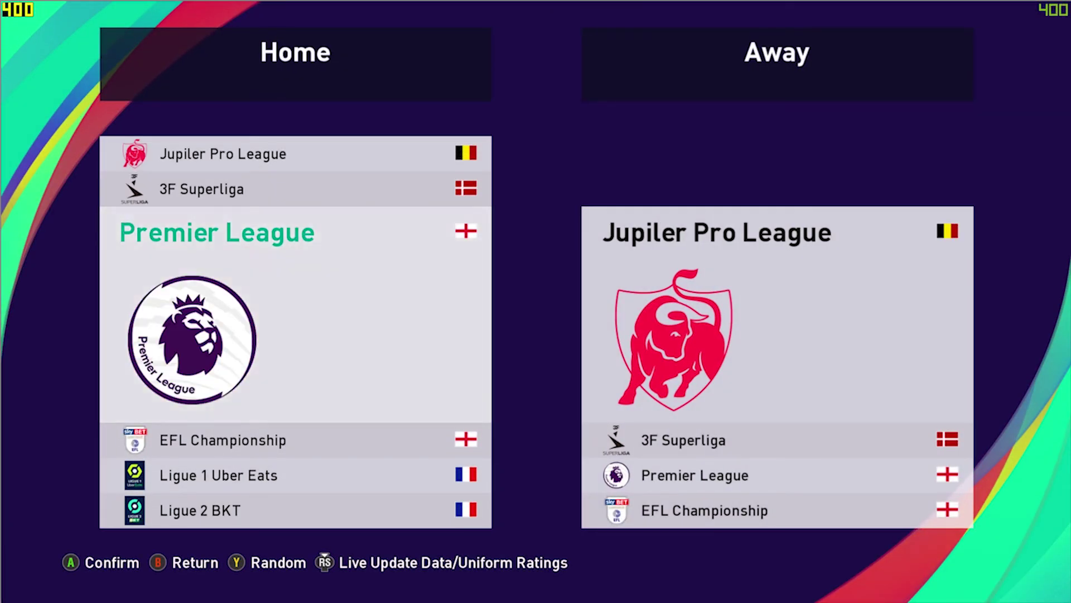
pyautogui.press('Return')
pyautogui.press('Down')
pyautogui.press('Down')
pyautogui.press('Down')
pyautogui.press('Down')
pyautogui.press('Return')
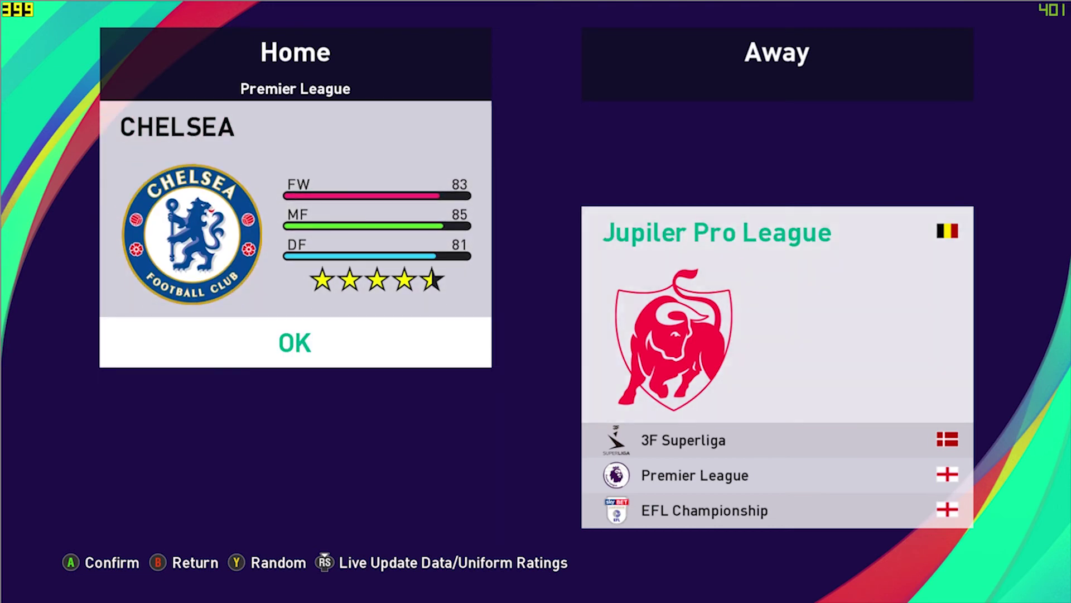
# Choose Manchester United from the Premier League as the away team and continue to the pre-match screen
pyautogui.press('Down')
pyautogui.press('Down')
pyautogui.press('Return')
pyautogui.press('Down')
pyautogui.press('Down')
pyautogui.press('Down')
pyautogui.press('Down')
pyautogui.press('Down')
pyautogui.press('Down')
pyautogui.press('Down')
pyautogui.press('Down')
pyautogui.press('Down')
pyautogui.press('Down')
pyautogui.press('Down')
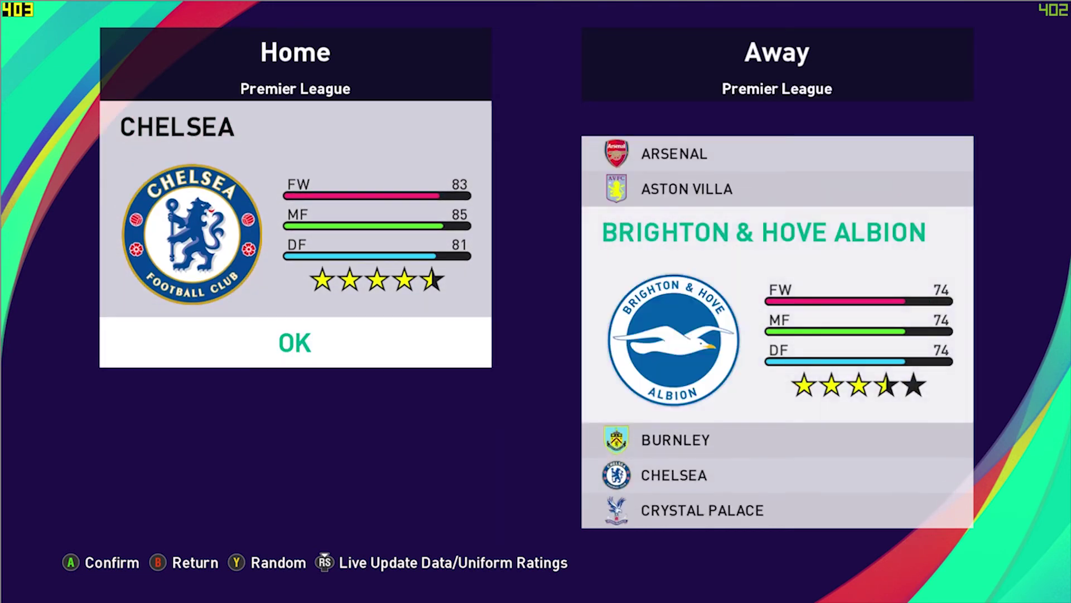
pyautogui.press('Down')
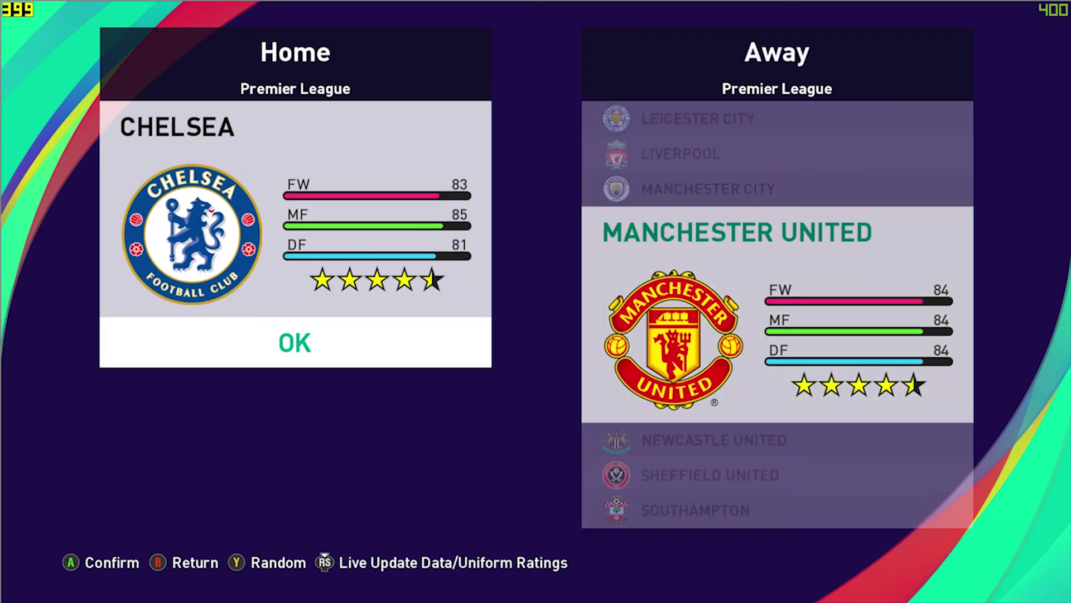
pyautogui.press('Return')
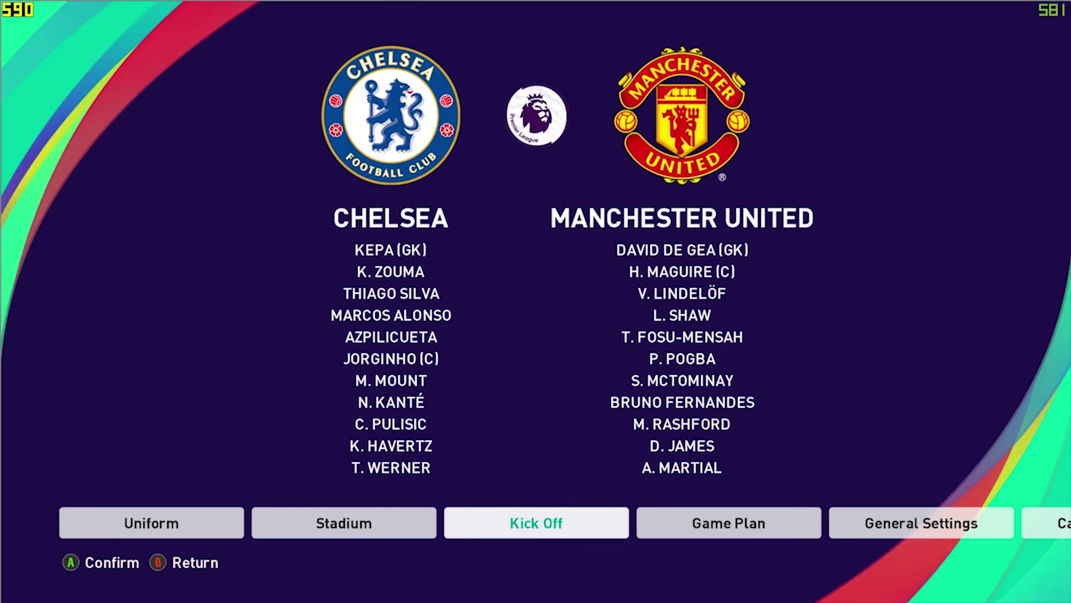
# Open the match's uniform settings and switch Chelsea's home side to the pink third kit (3/3)
pyautogui.press('Left')
pyautogui.press('Left')
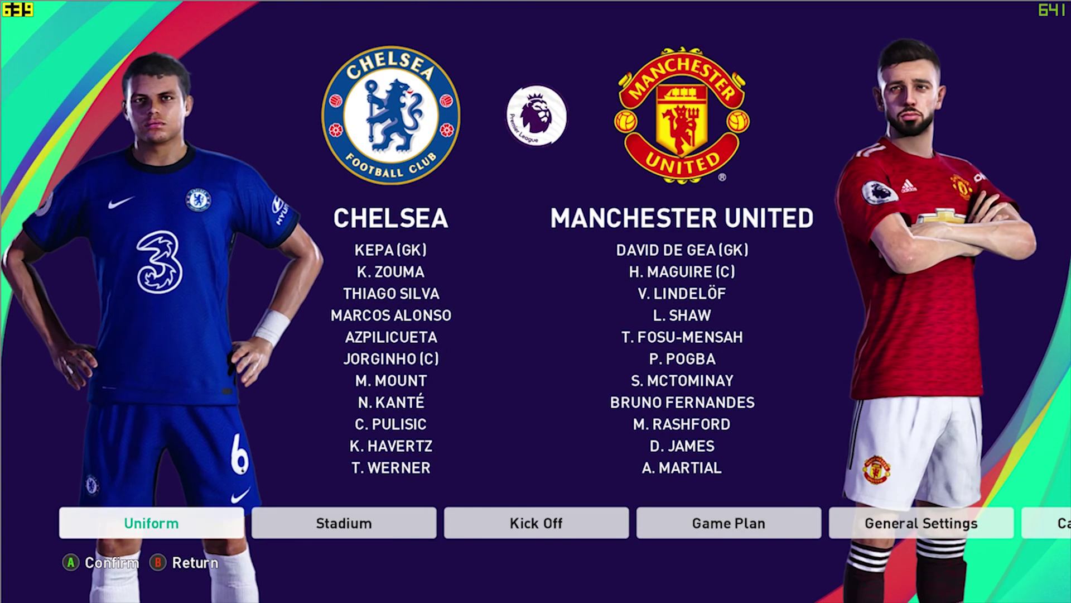
pyautogui.press('Return')
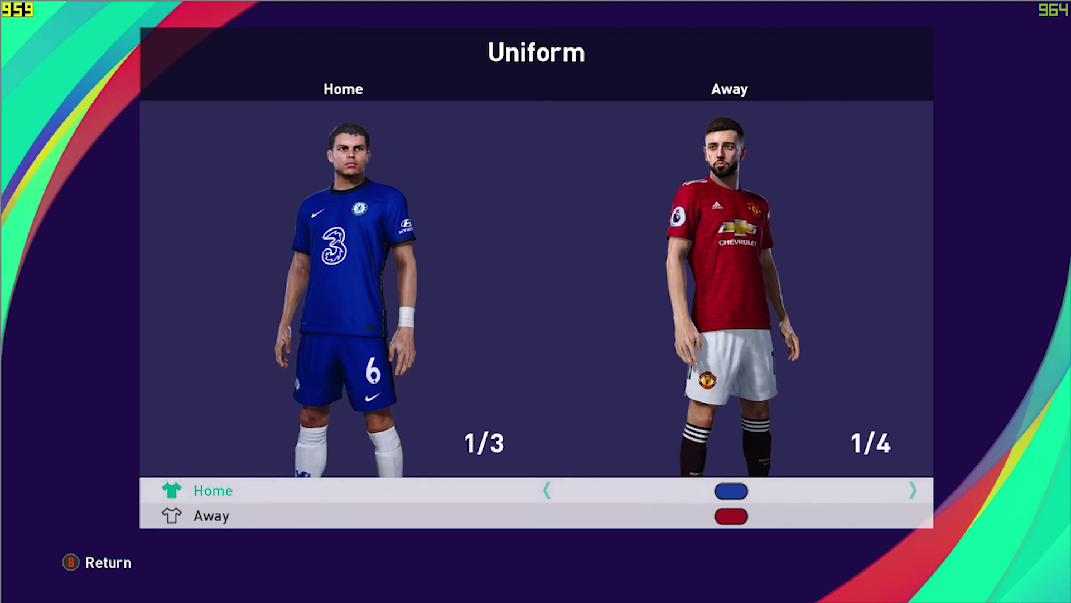
pyautogui.press('Right')
pyautogui.press('Right')
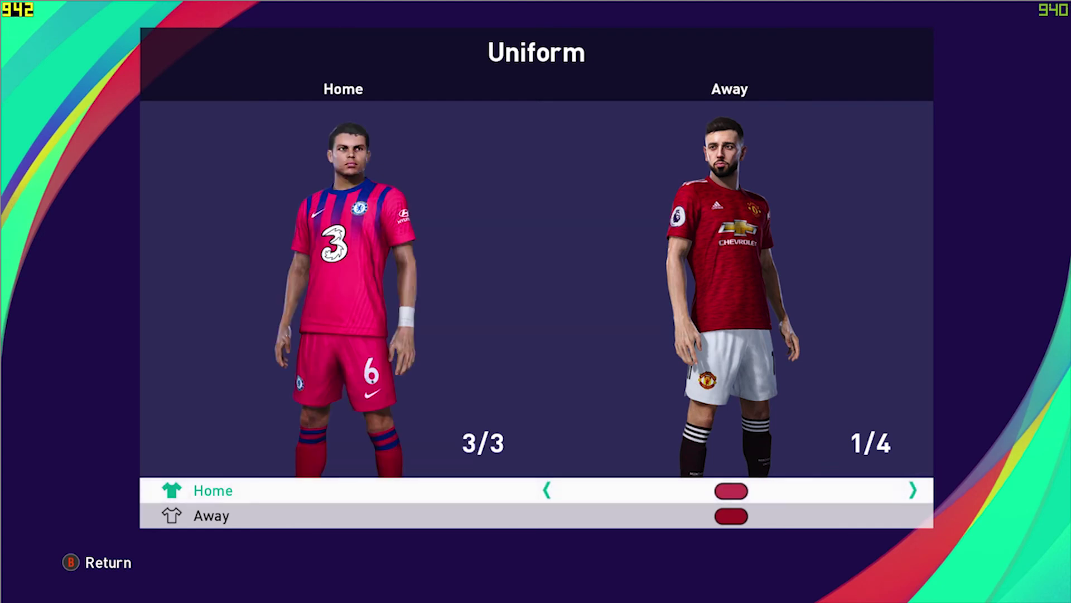